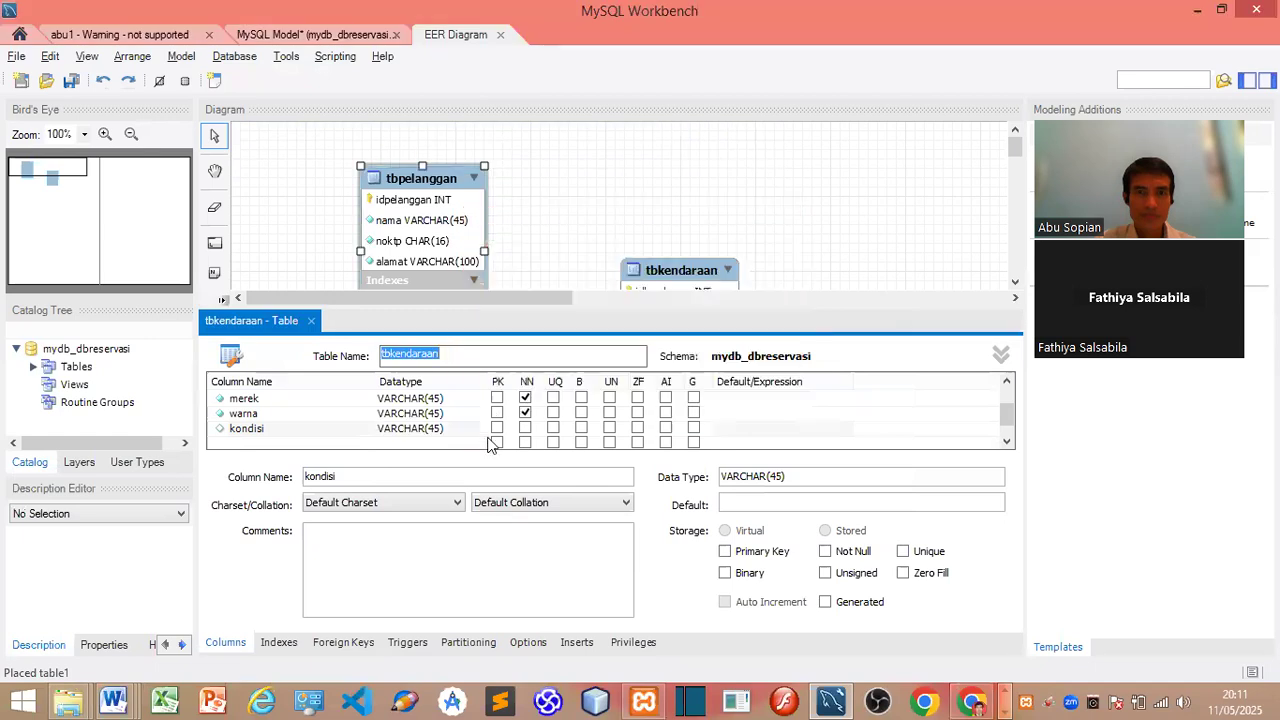
Step: Enter ENUM('Baik', 'Servis', 'Rusak') as kondisi's type with retyped quotes, then dismiss the error
double_click(430, 430)
click(480, 430)
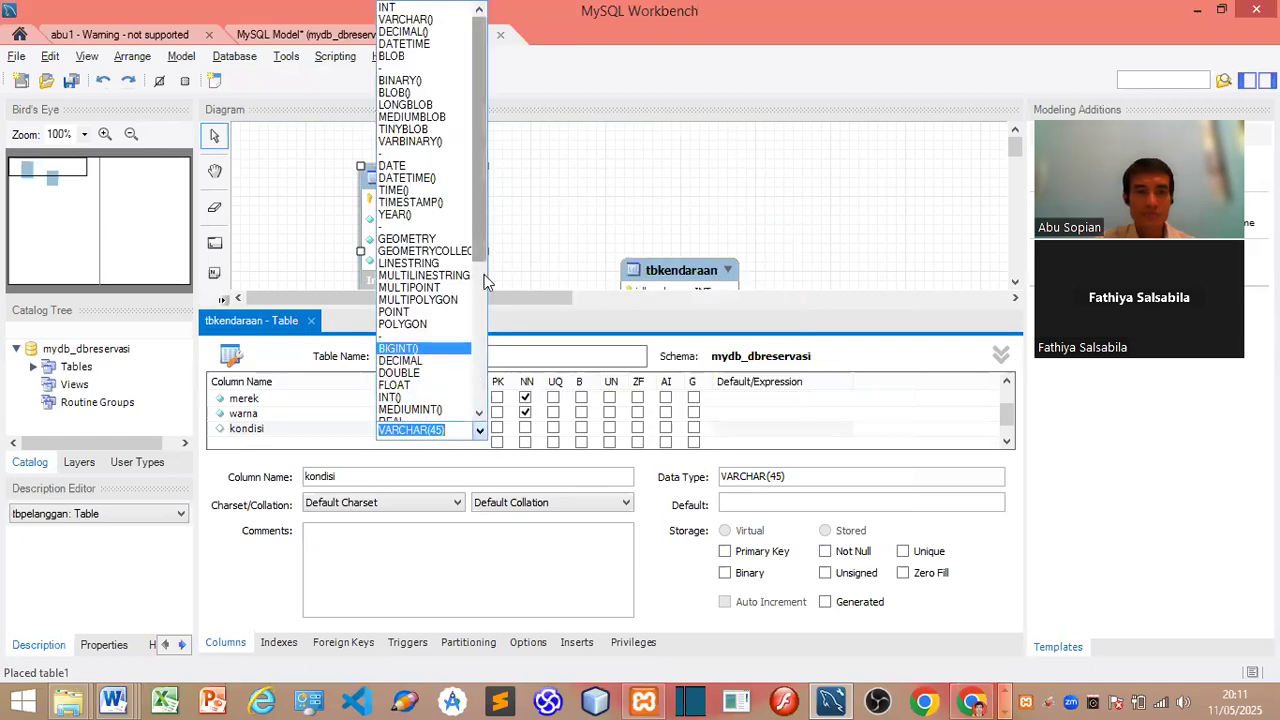
scroll(478, 297, down, 7)
click(442, 428)
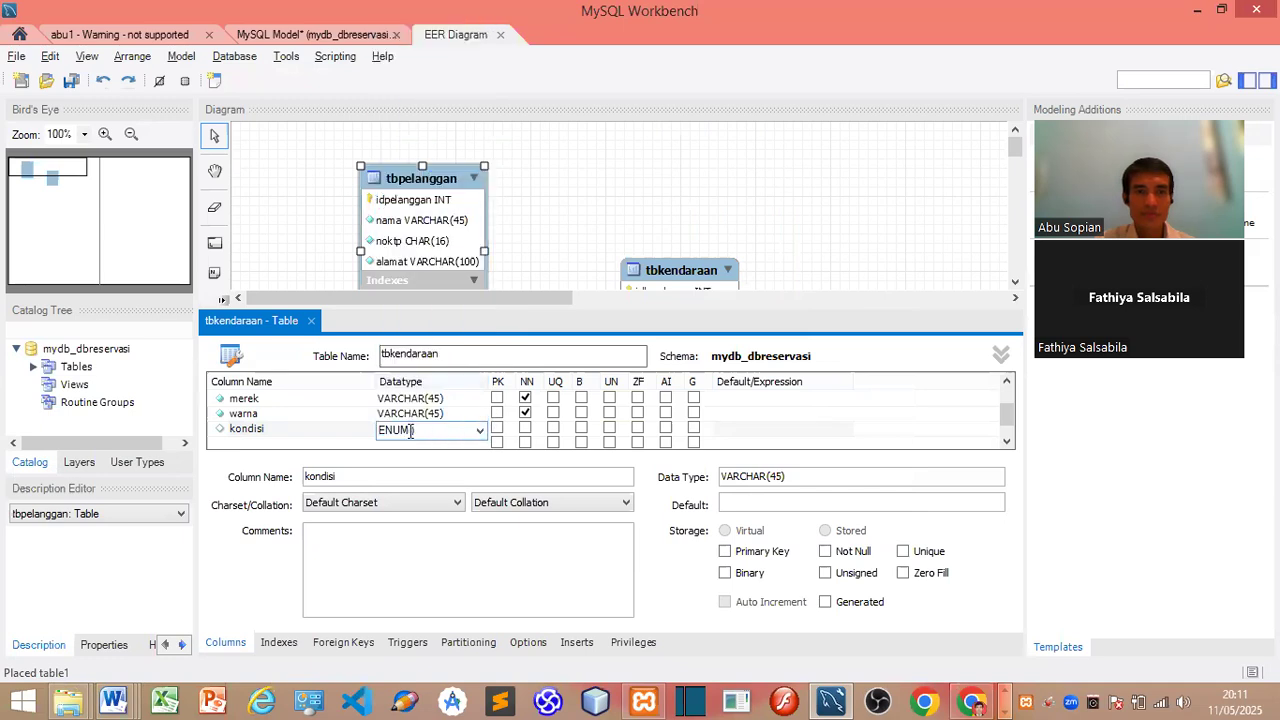
key(ctrl+v)
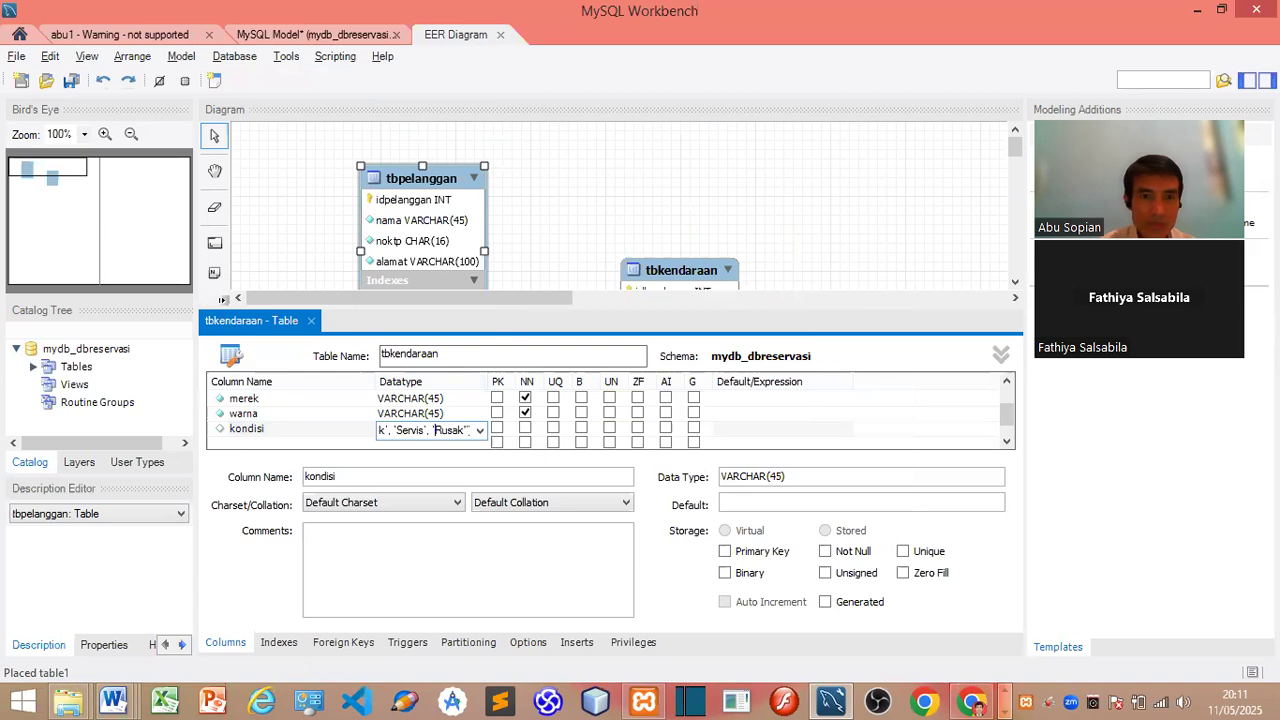
key(BackSpace)
text(')
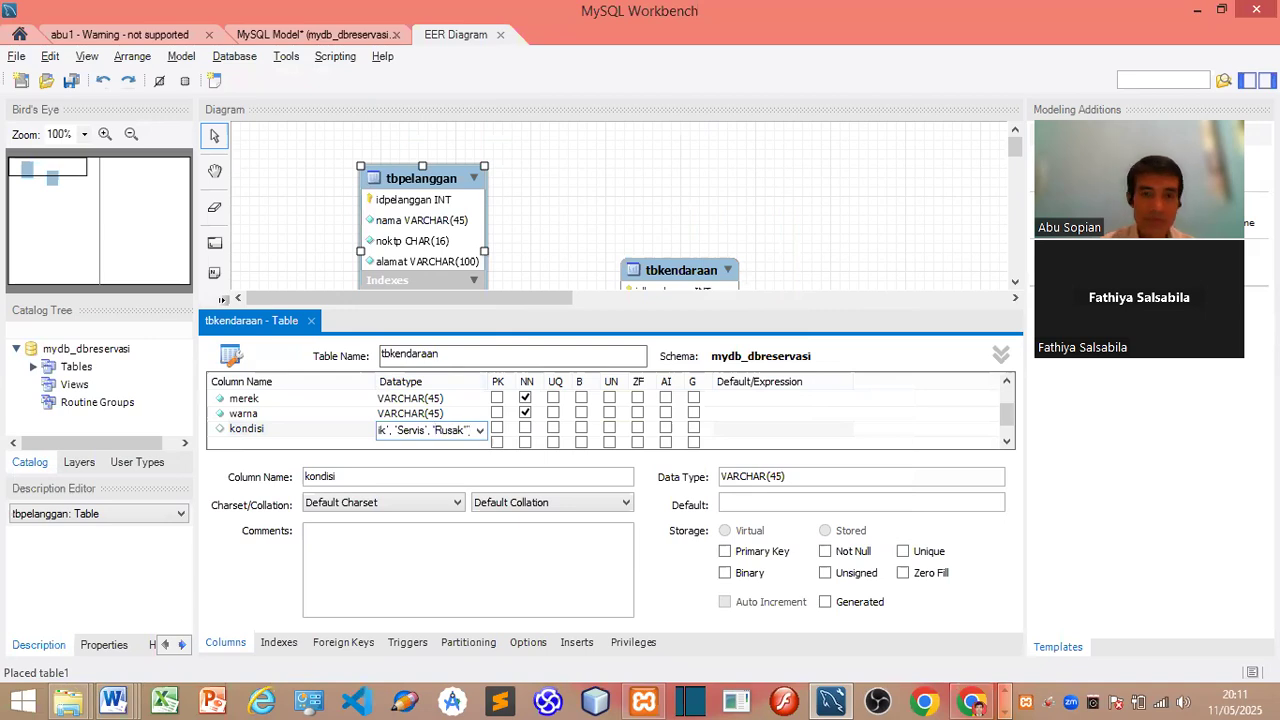
key(BackSpace)
text(')
key(BackSpace)
text(')
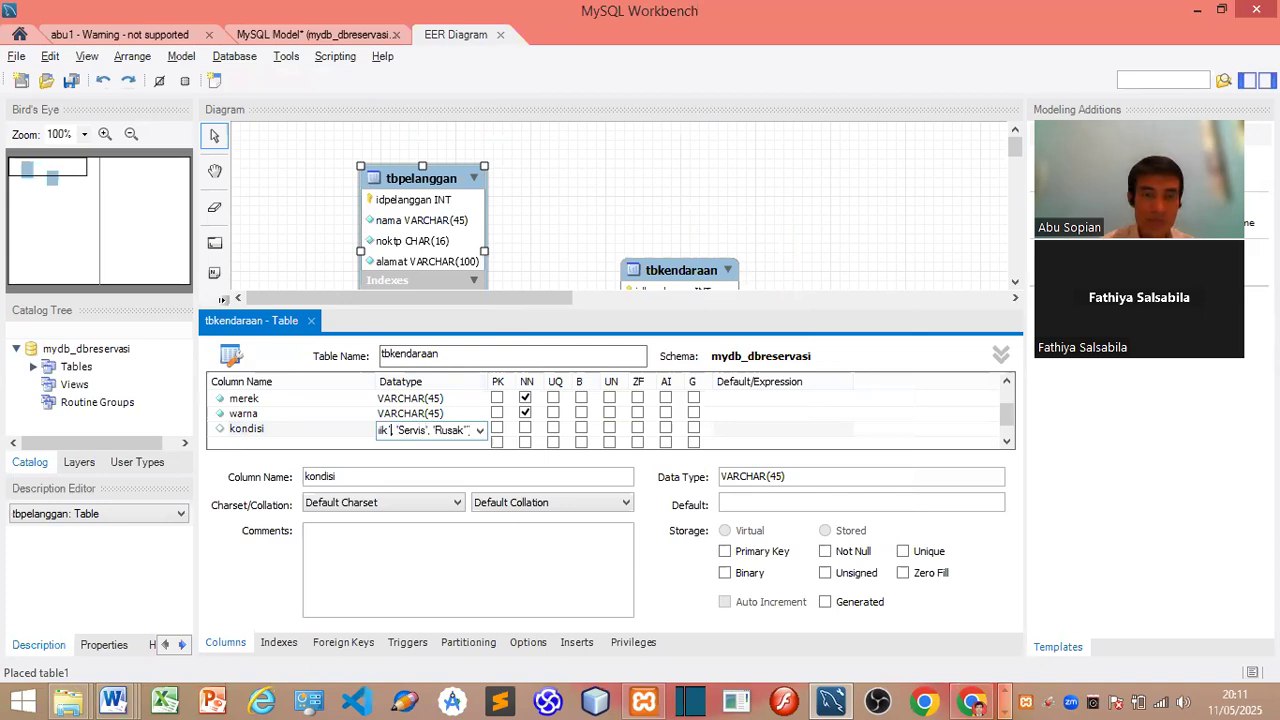
key(Left)
key(Left)
key(Left)
key(Left)
key(Left)
key(Left)
key(Left)
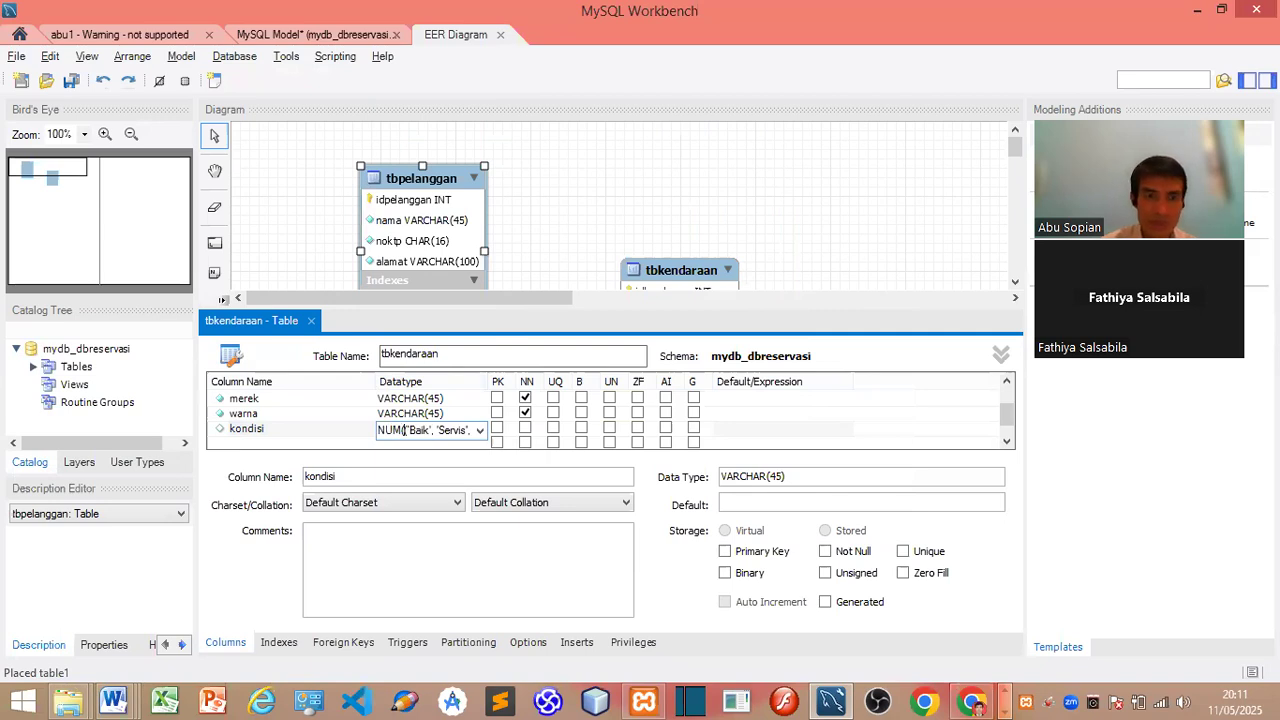
key(BackSpace)
text(')
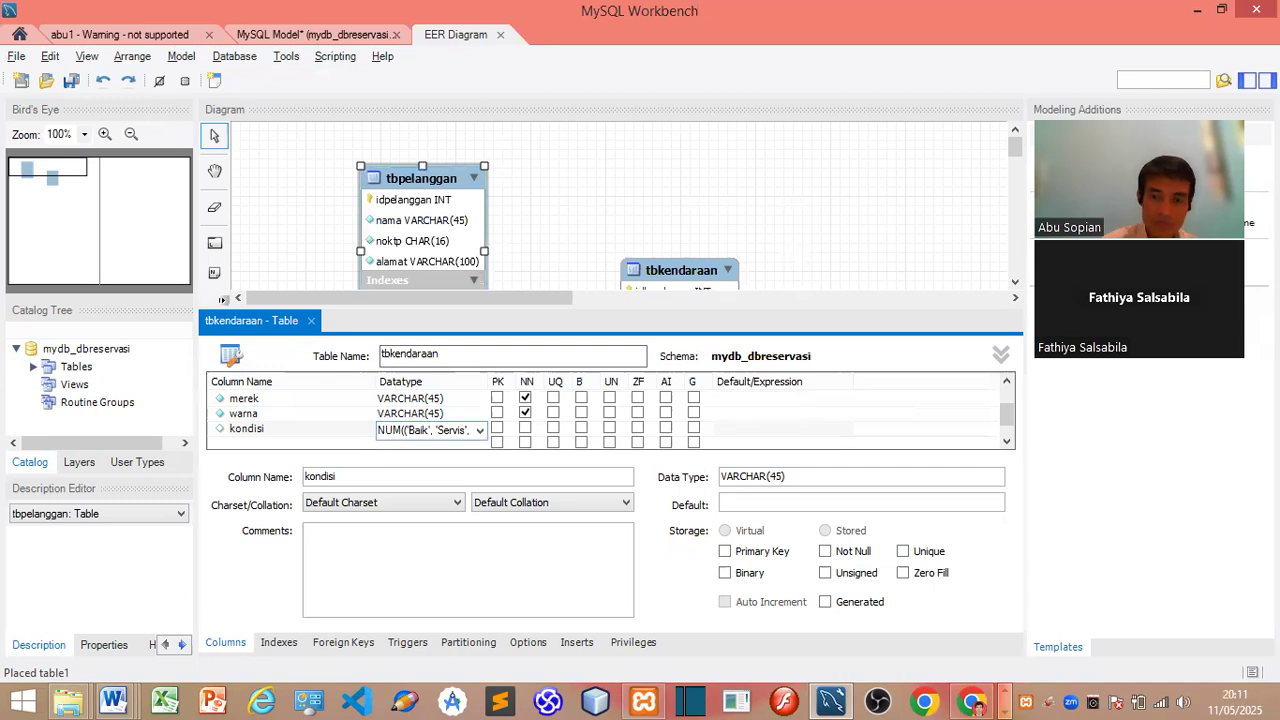
click(536, 432)
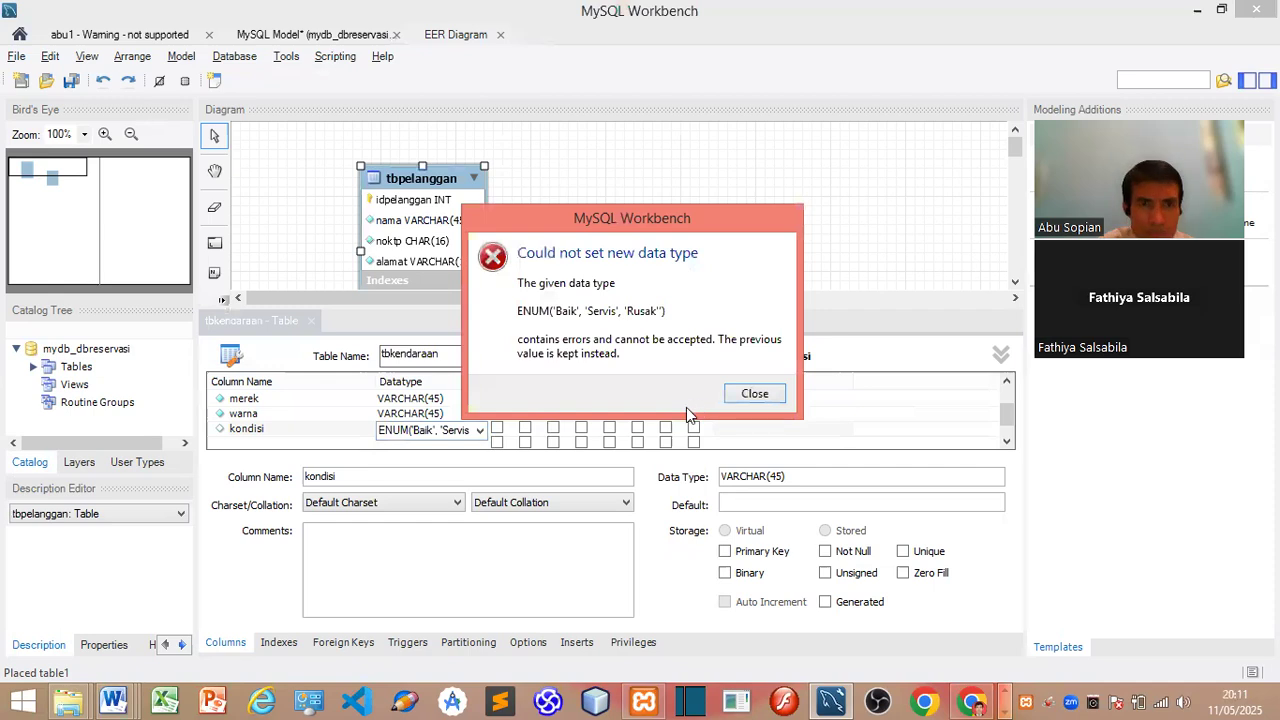
click(755, 393)
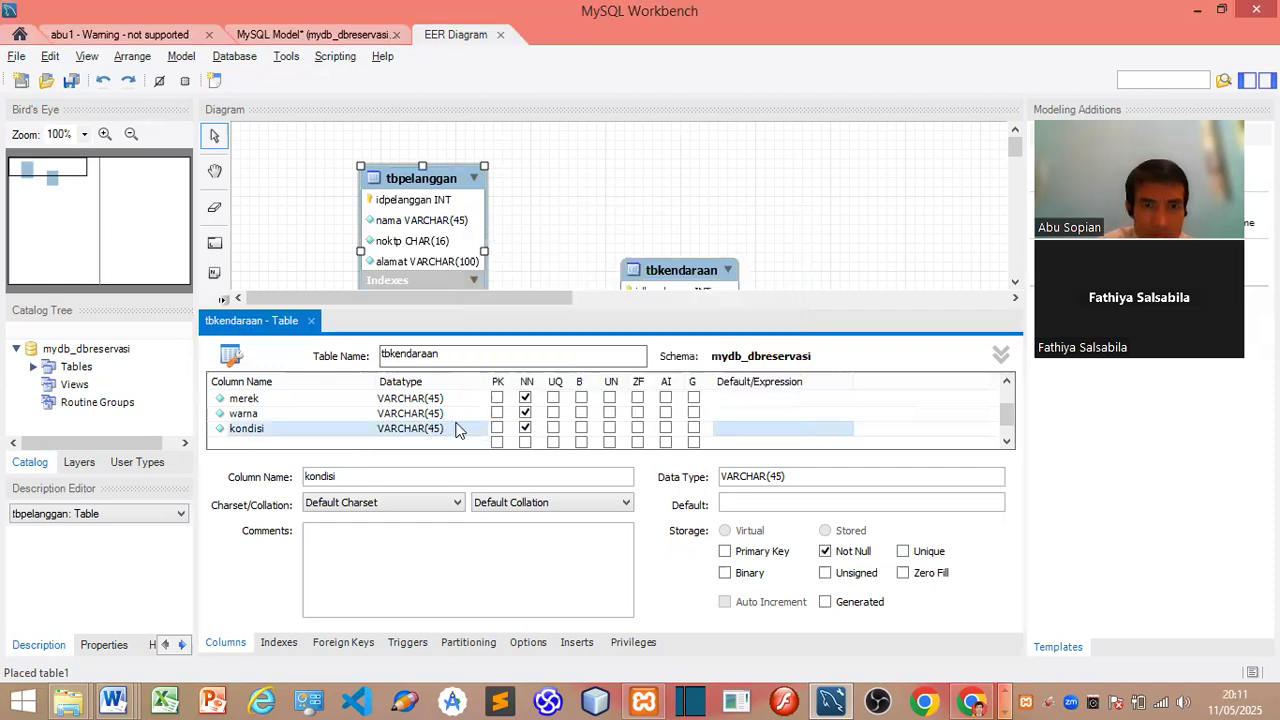
Step: Re-enter ENUM('Baik', 'Servis', 'Rusak') for kondisi, retyping the quotes around each value
click(457, 430)
click(480, 430)
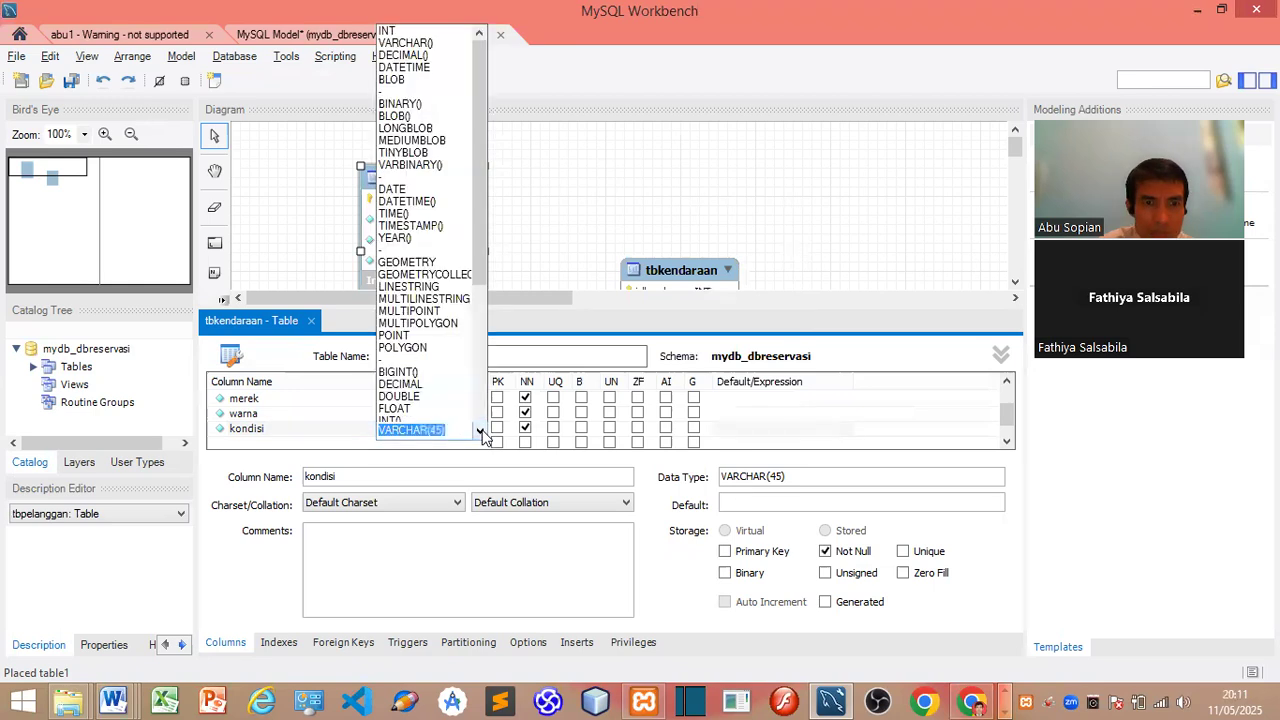
scroll(482, 354, down, 6)
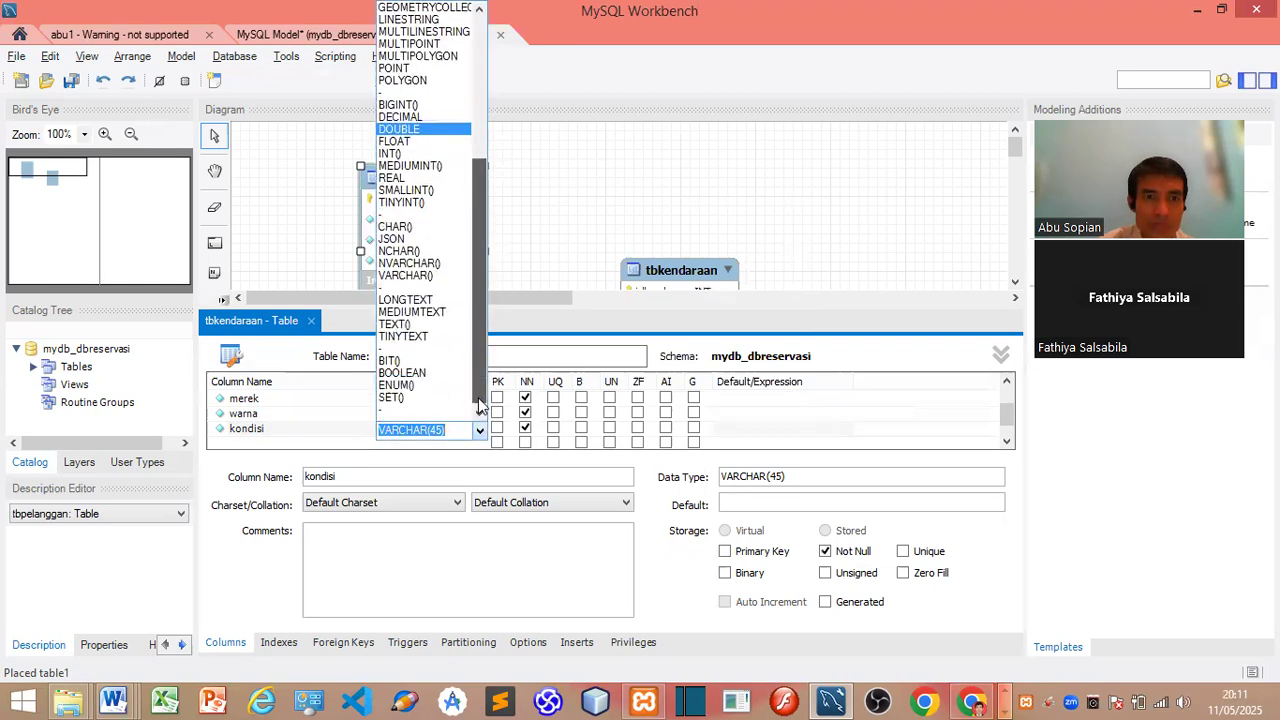
click(432, 400)
click(430, 430)
key(ctrl+v)
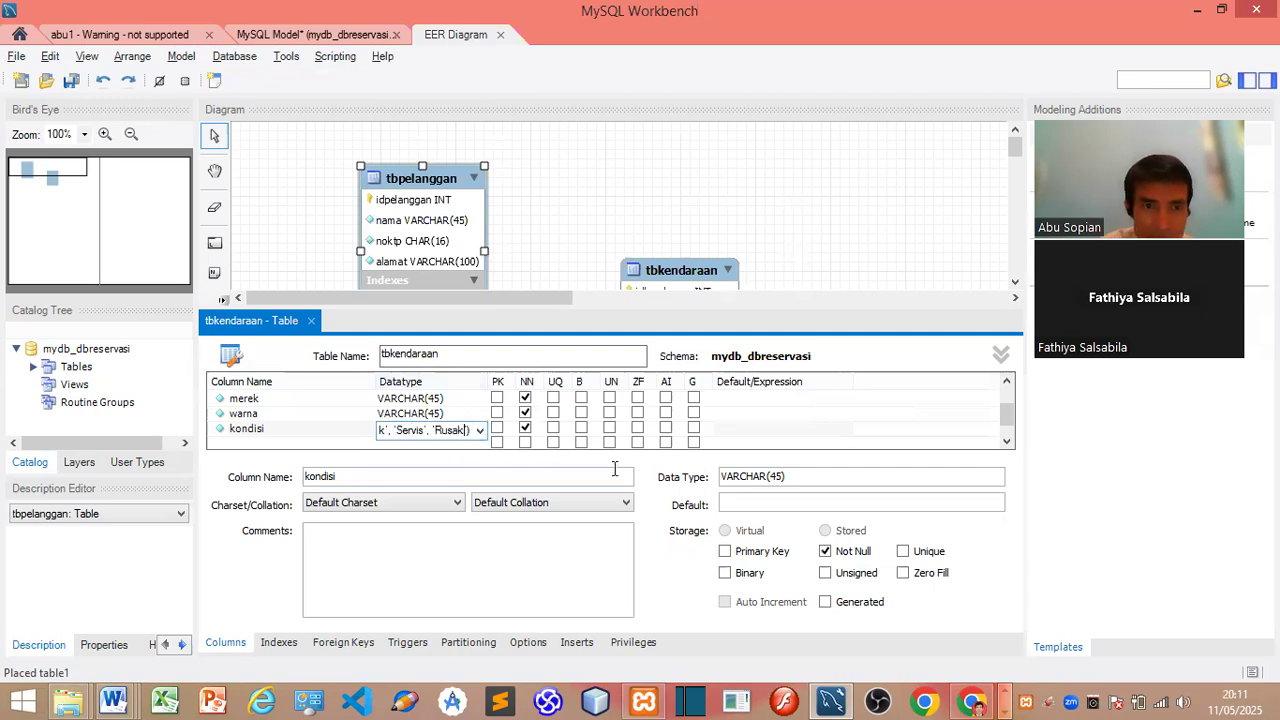
key(Home)
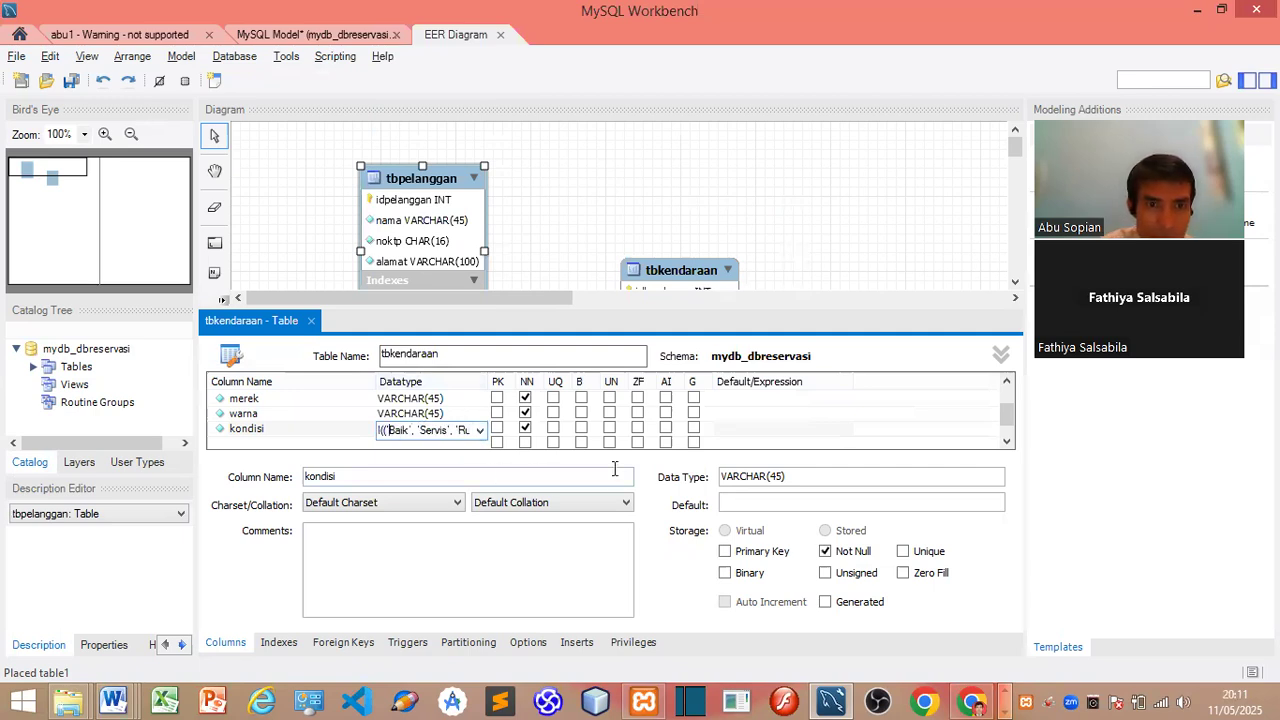
key(BackSpace)
text(')
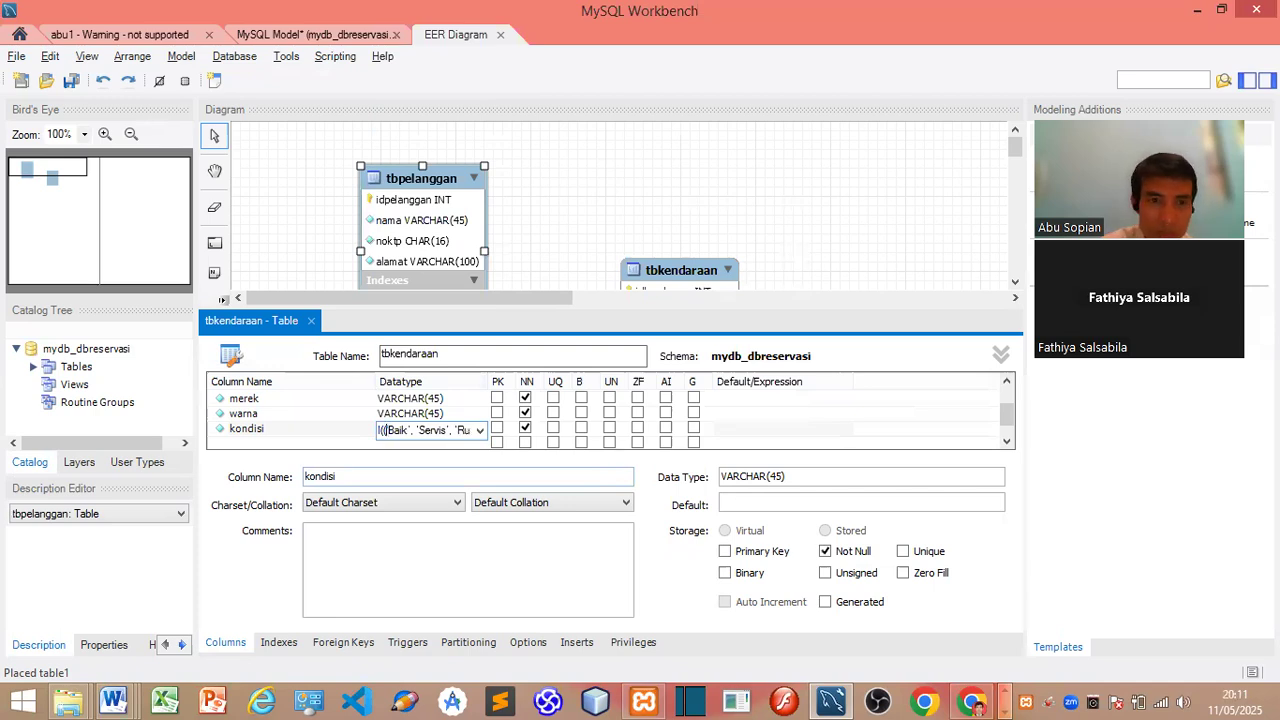
key(BackSpace)
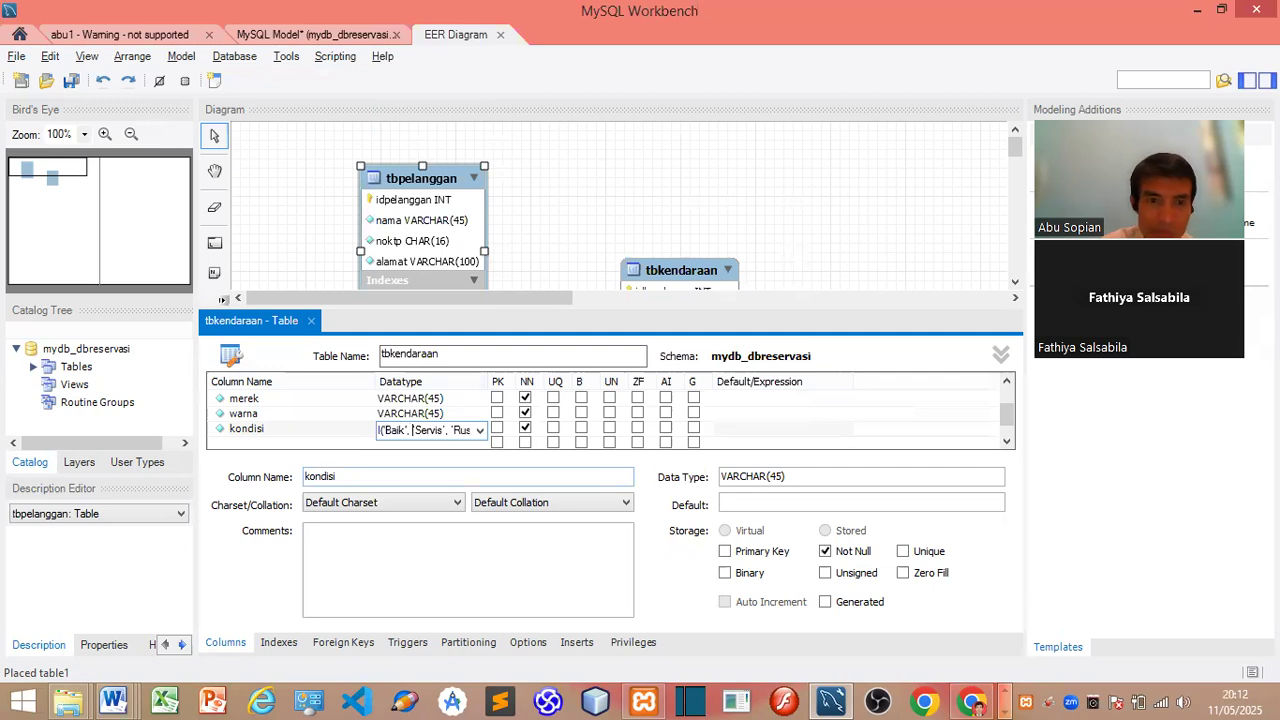
key(BackSpace)
text(')
key(BackSpace)
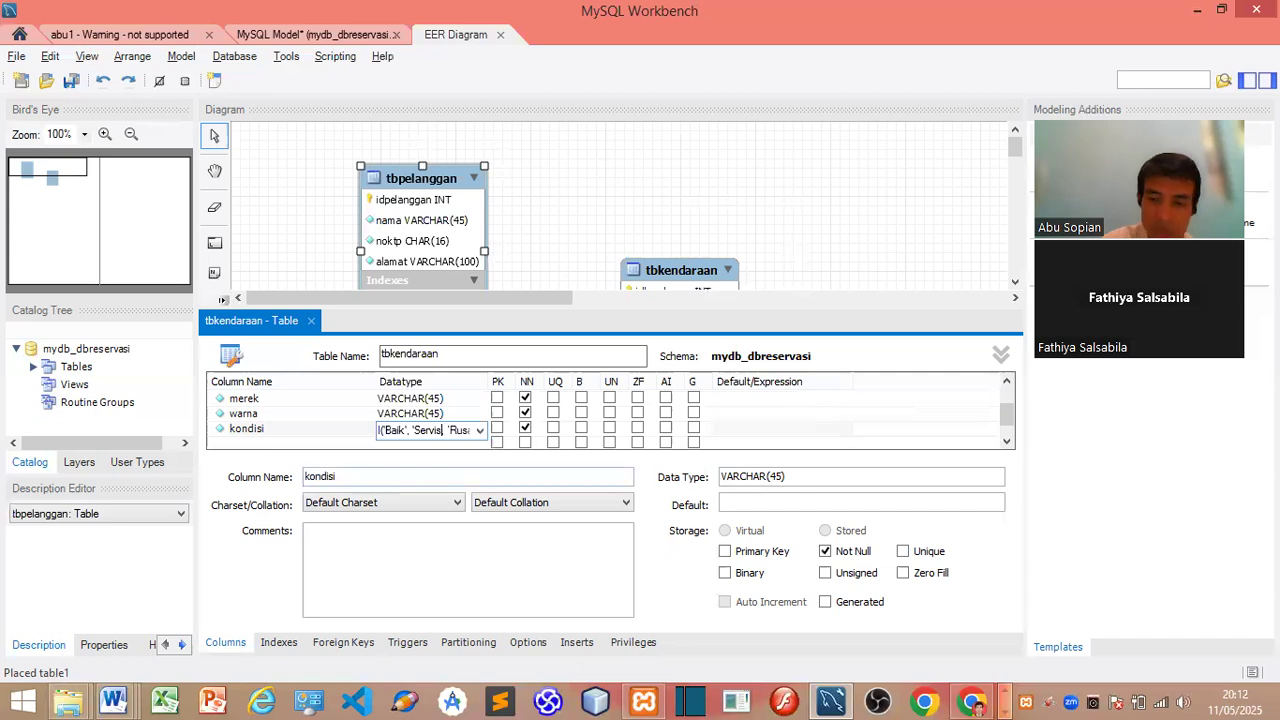
text(')
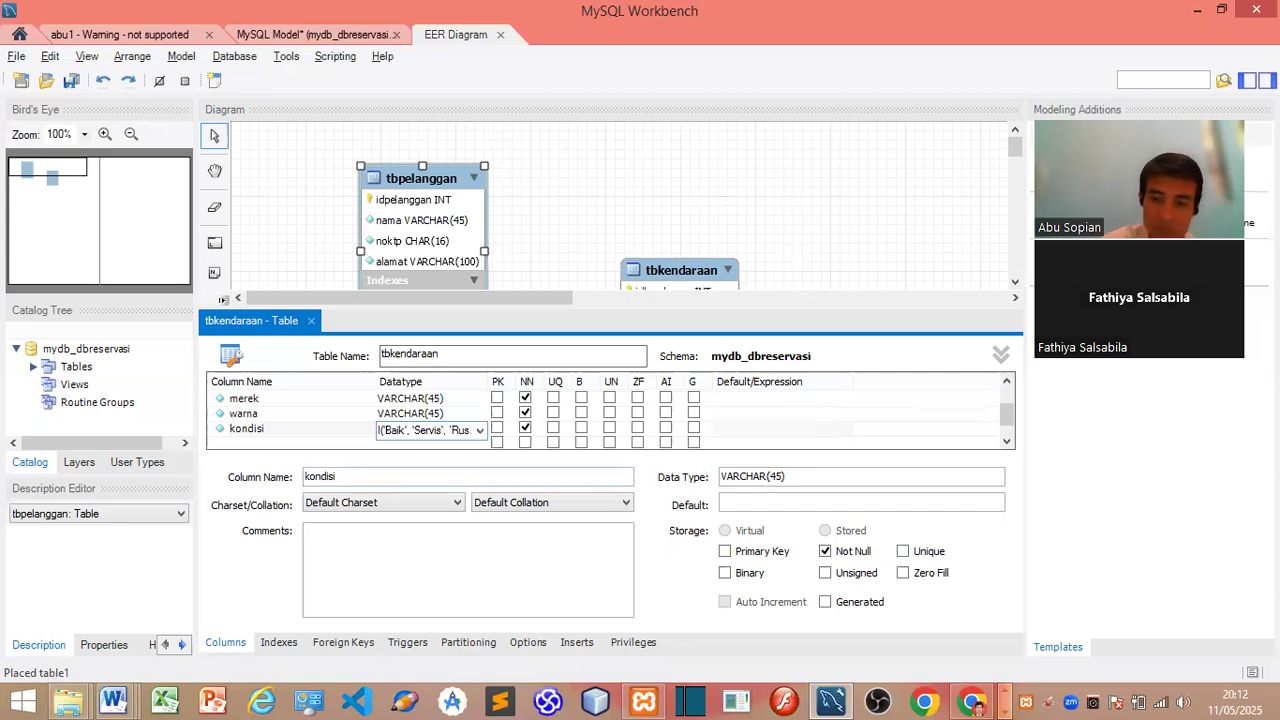
key(Right)
key(Right)
key(BackSpace)
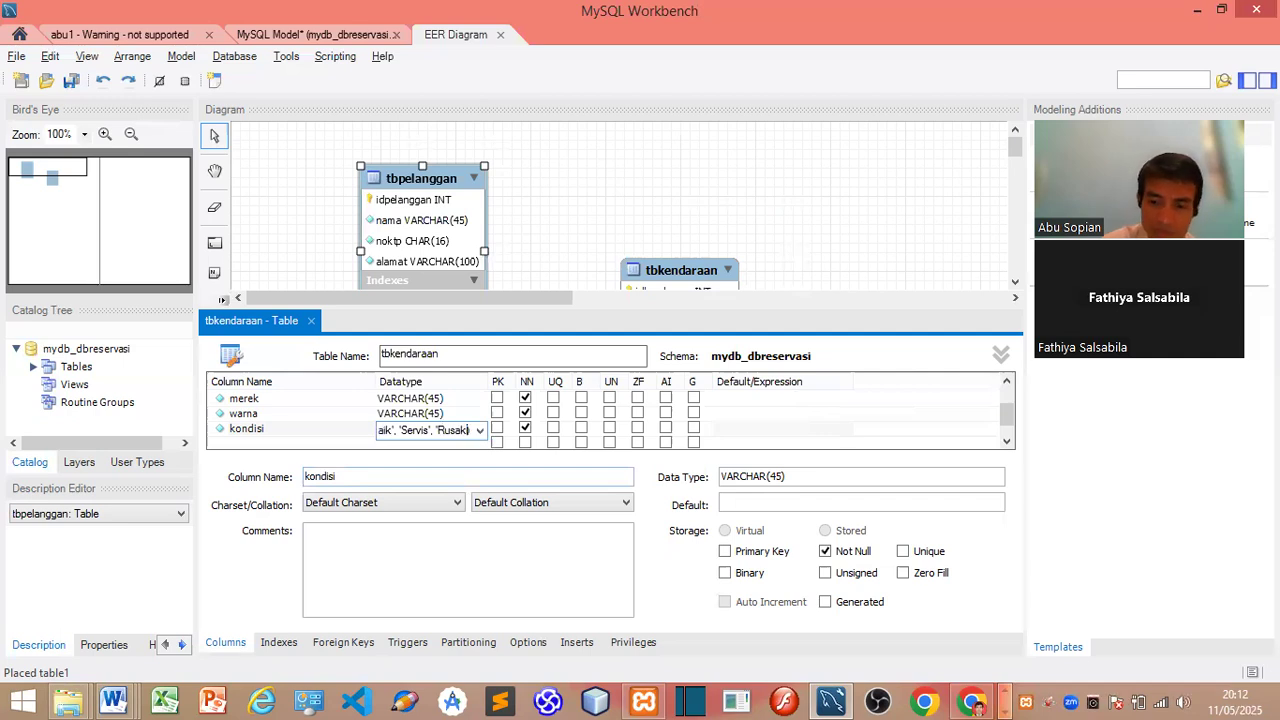
Step: Commit kondisi's ENUM type and add a new column named status, copied from the Word design
text(')
click(757, 428)
click(275, 443)
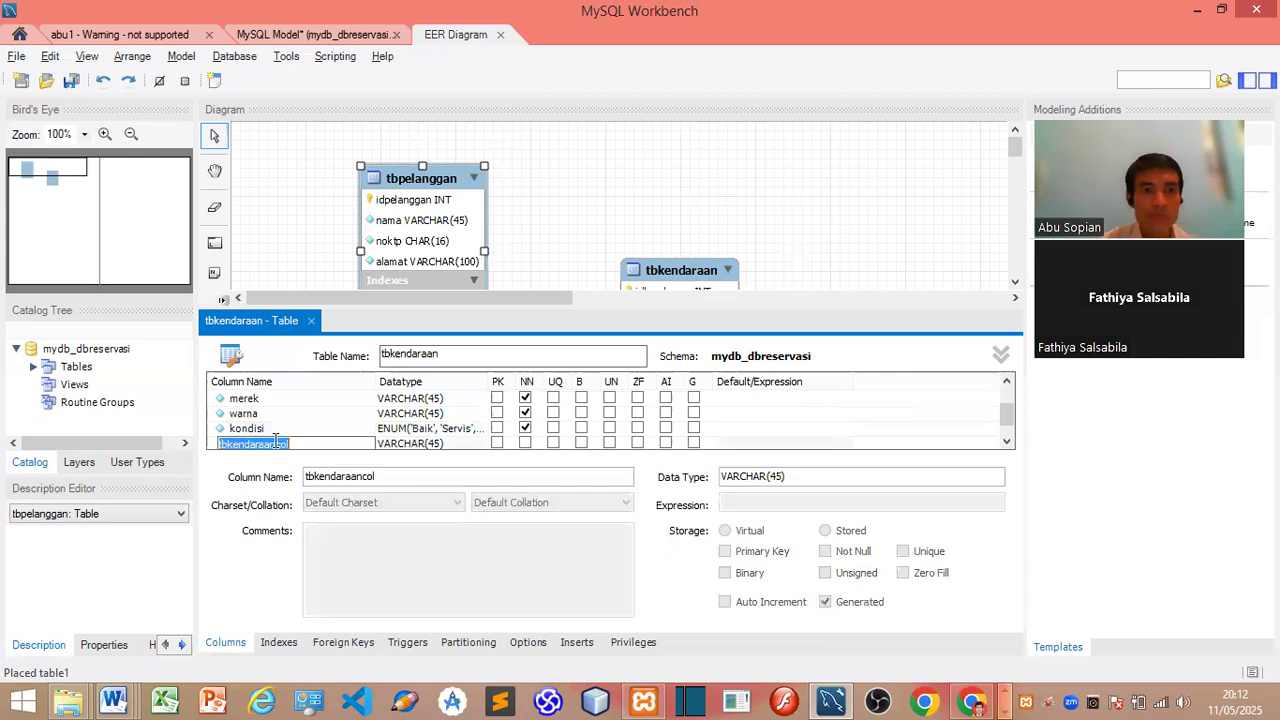
key(alt+Tab)
key(alt+Tab)
key(alt+Tab)
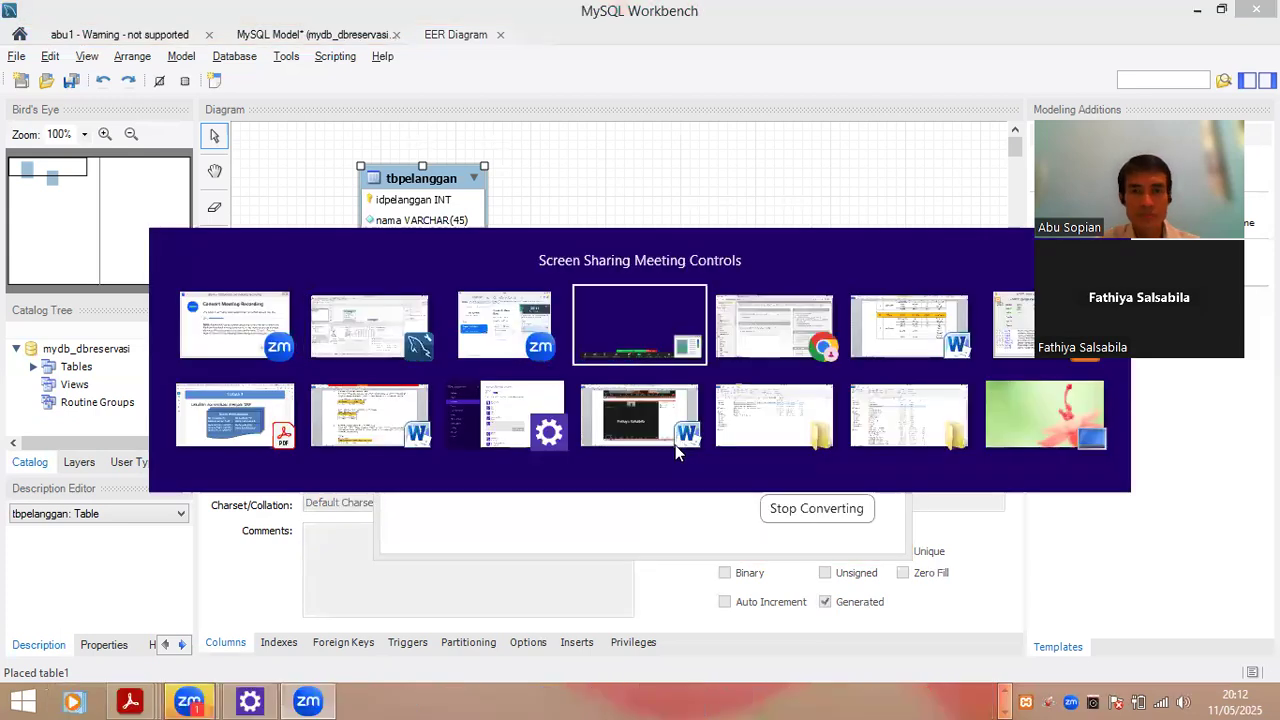
key(alt+Tab)
triple_click(570, 458)
key(ctrl+c)
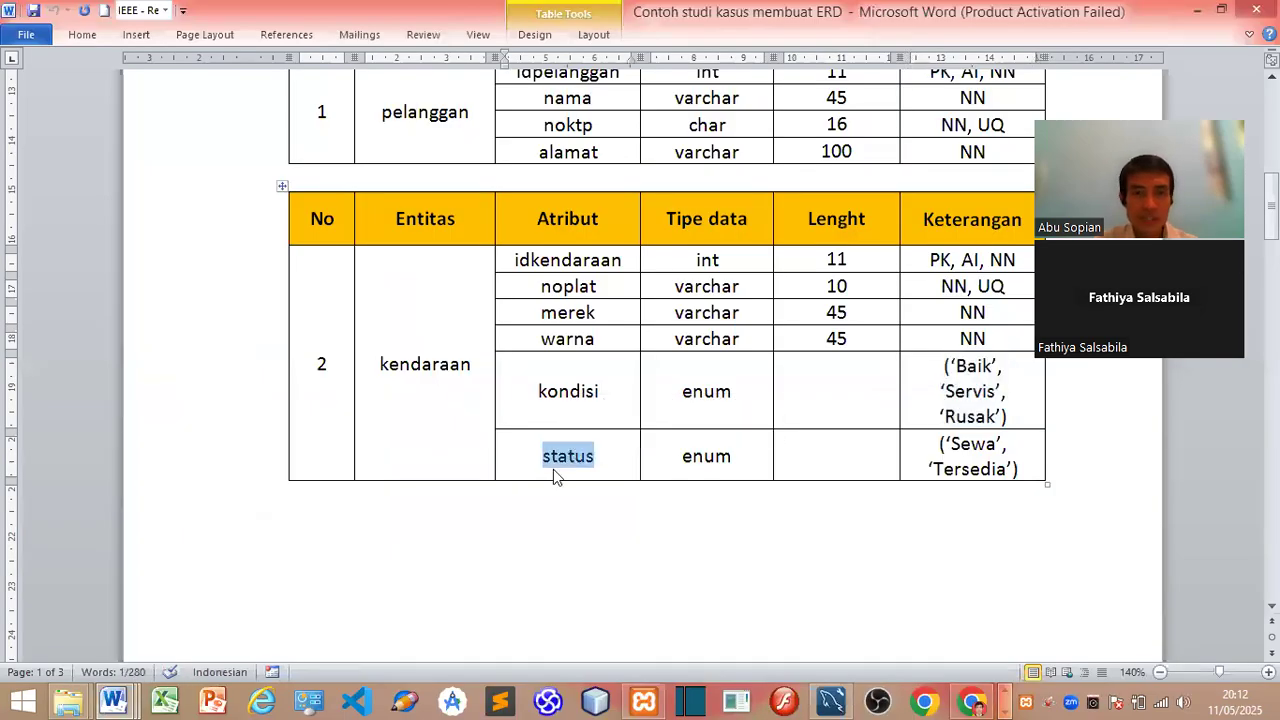
key(alt+Tab)
key(alt+Tab)
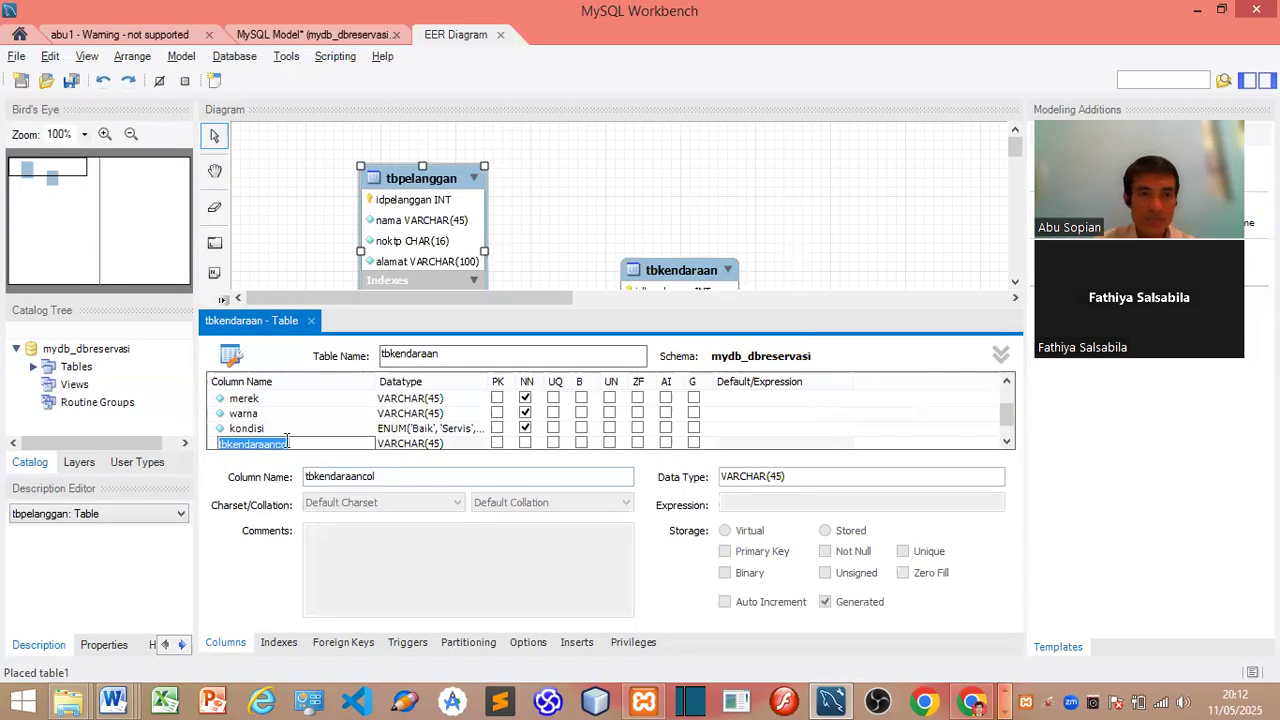
key(ctrl+v)
key(Return)
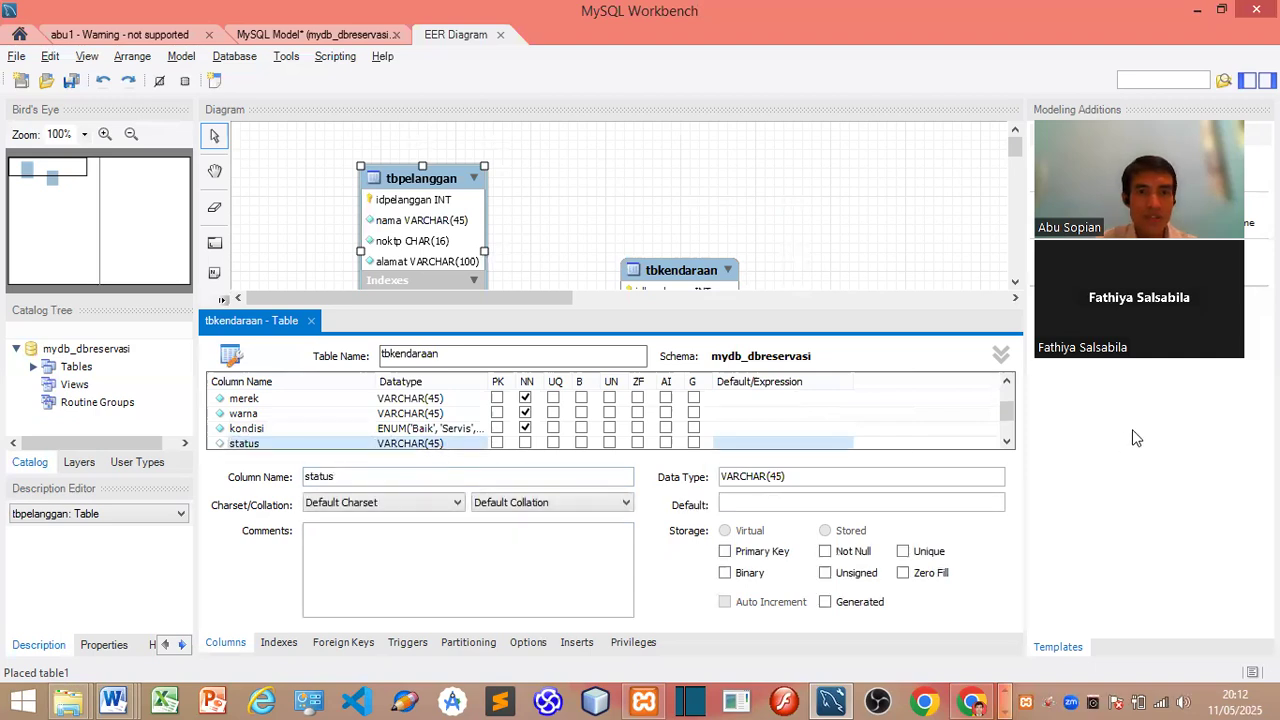
Step: Give the status column type ENUM('Sewa', 'Tersedia') and mark it Not Null
click(1006, 441)
click(1006, 441)
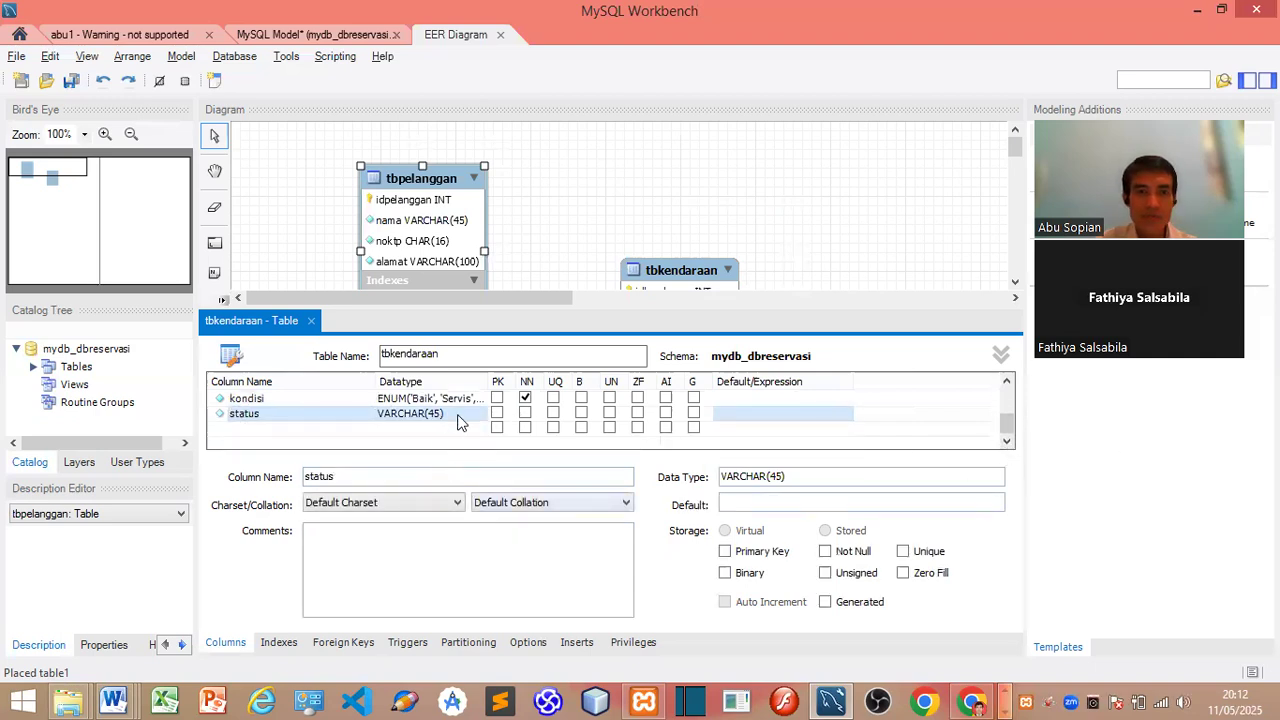
click(459, 414)
click(486, 414)
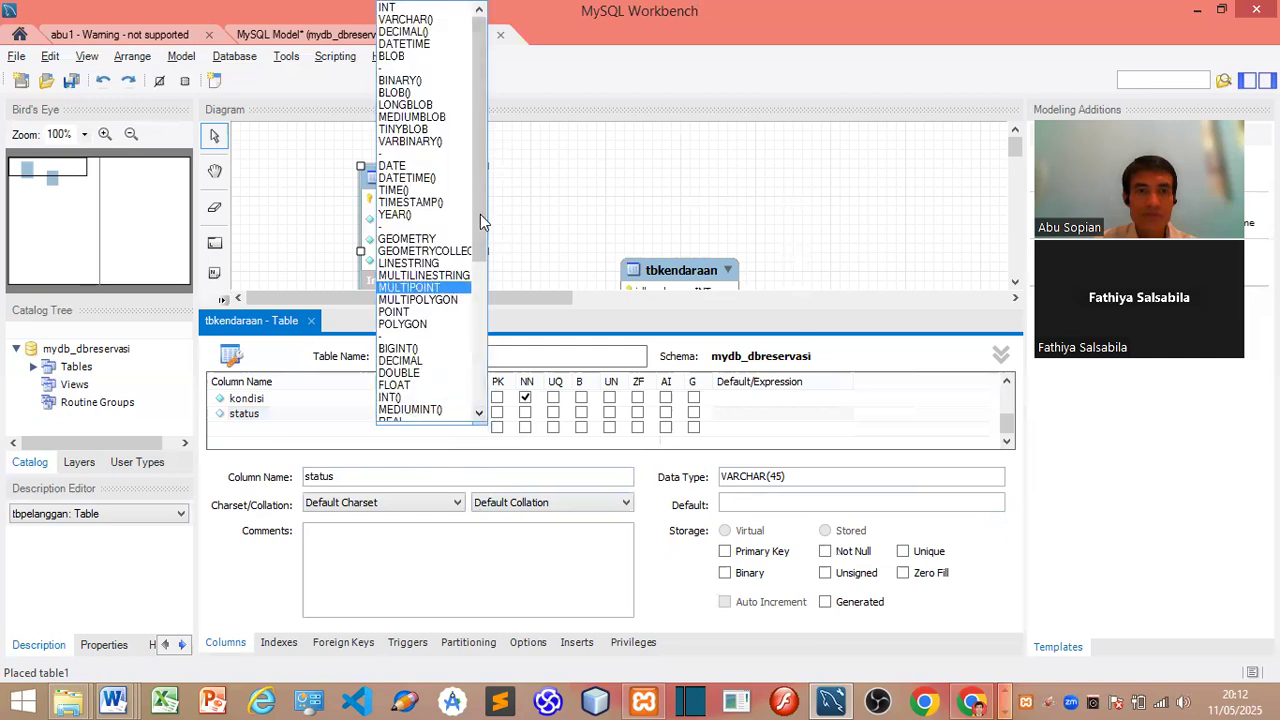
scroll(444, 367, down, 5)
click(428, 391)
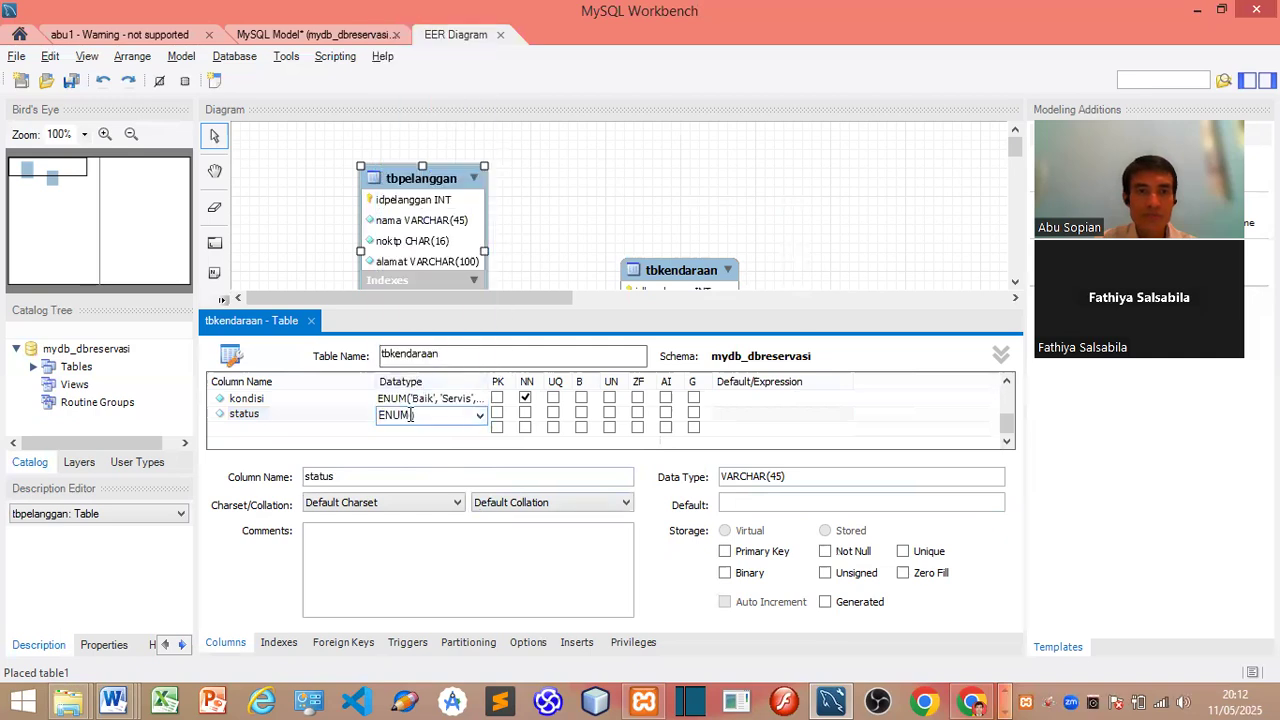
click(420, 417)
click(411, 413)
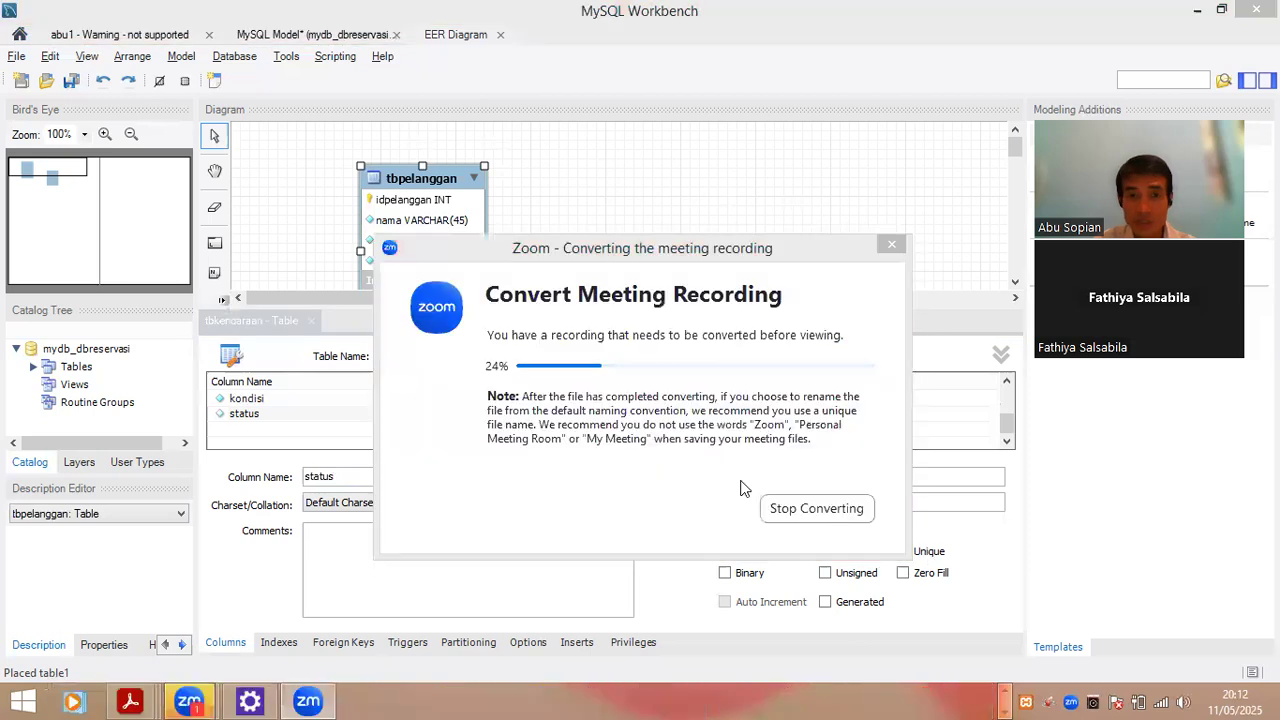
key(alt+Tab)
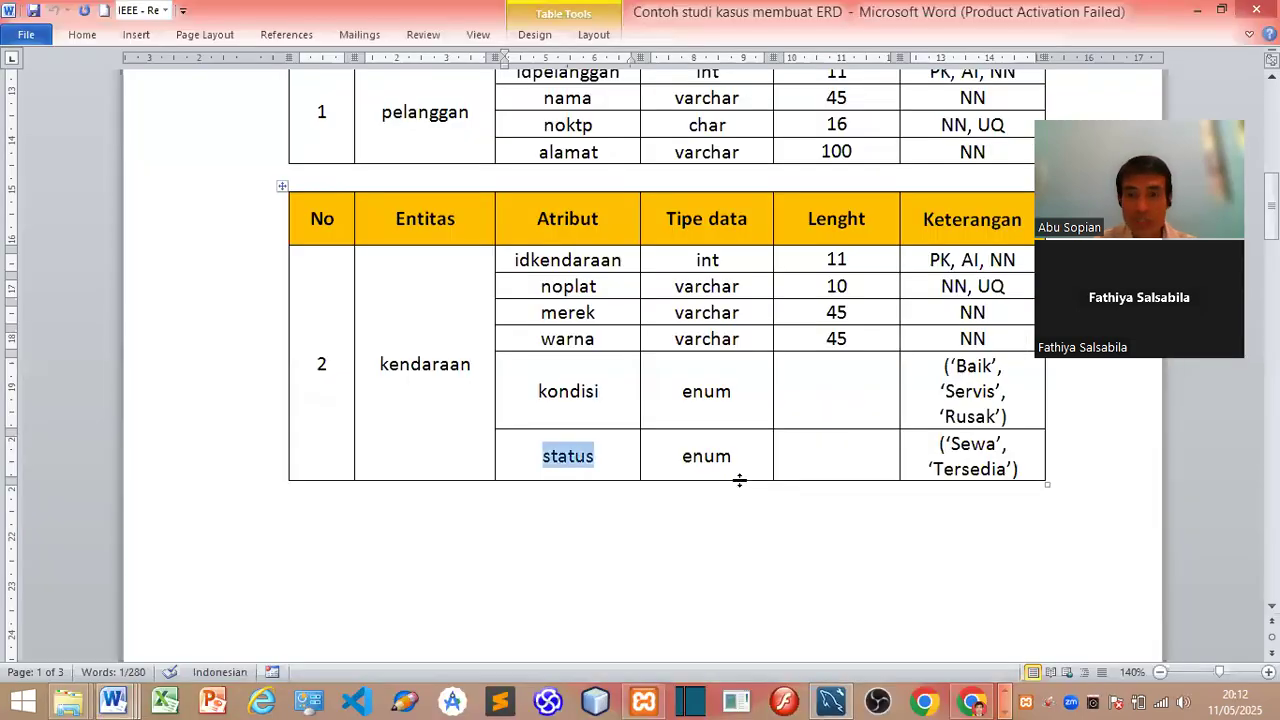
key(alt+Tab)
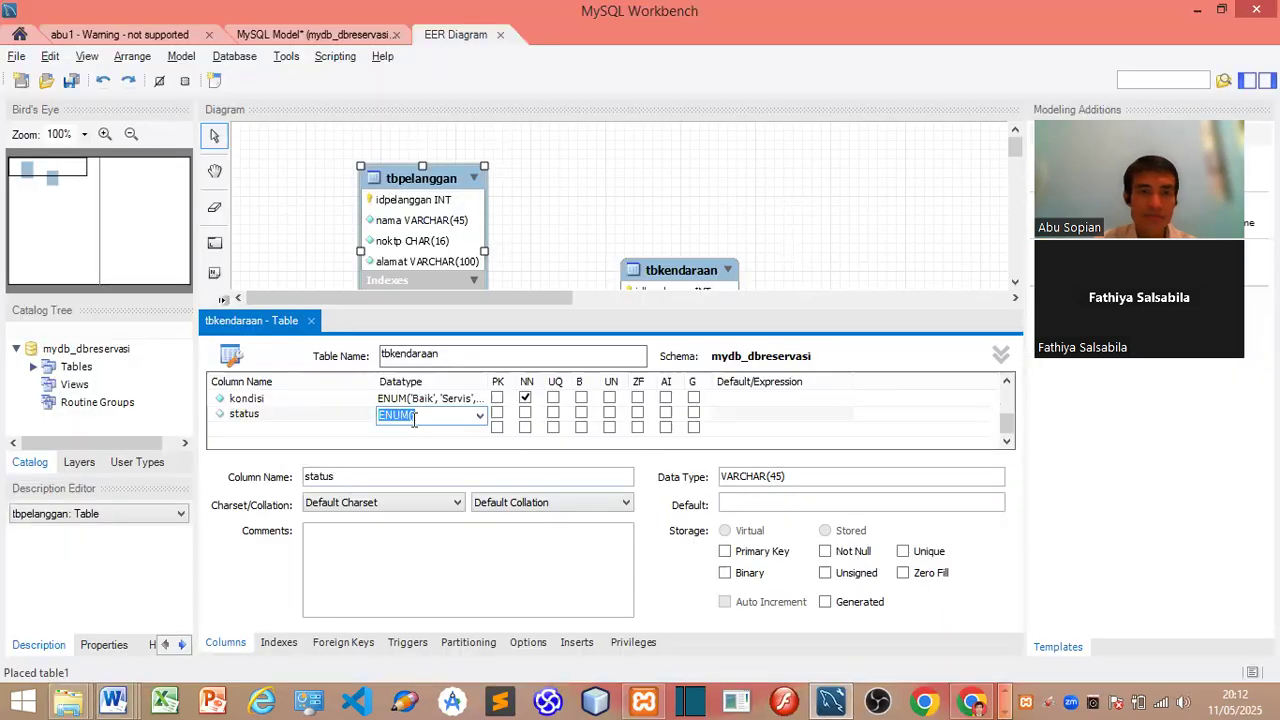
text('Sewa',)
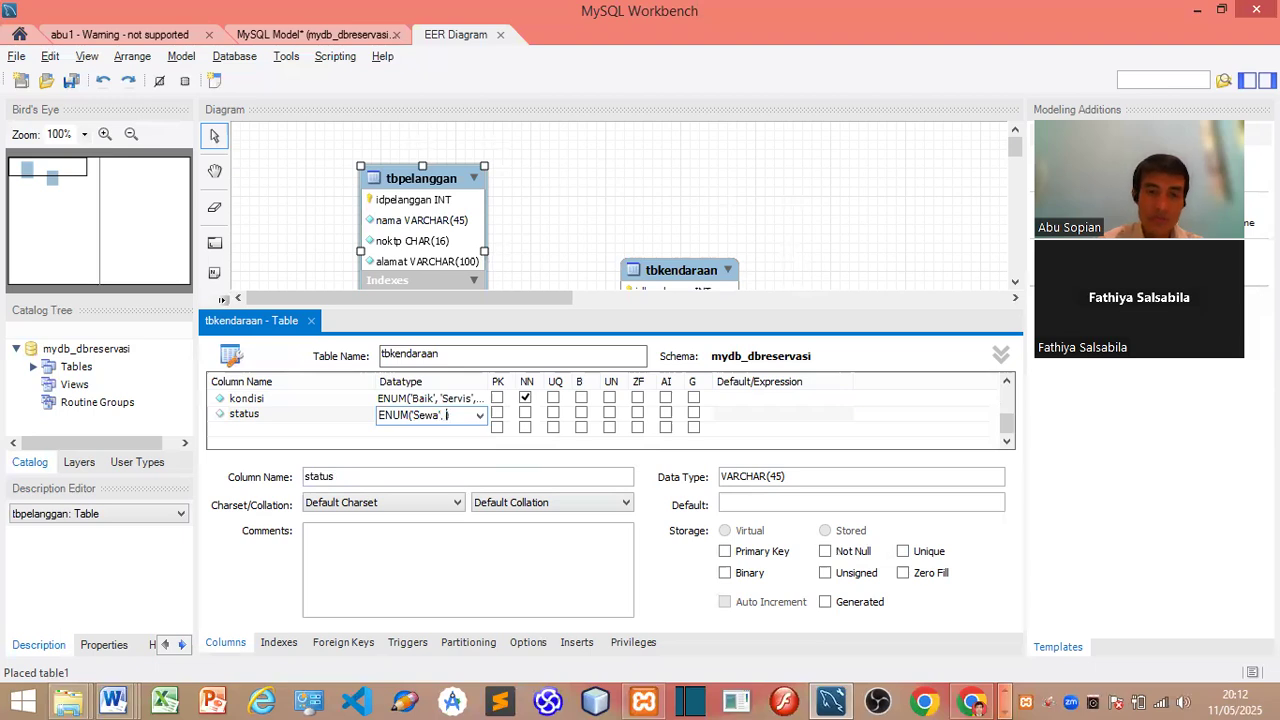
text( 'Tersedia)
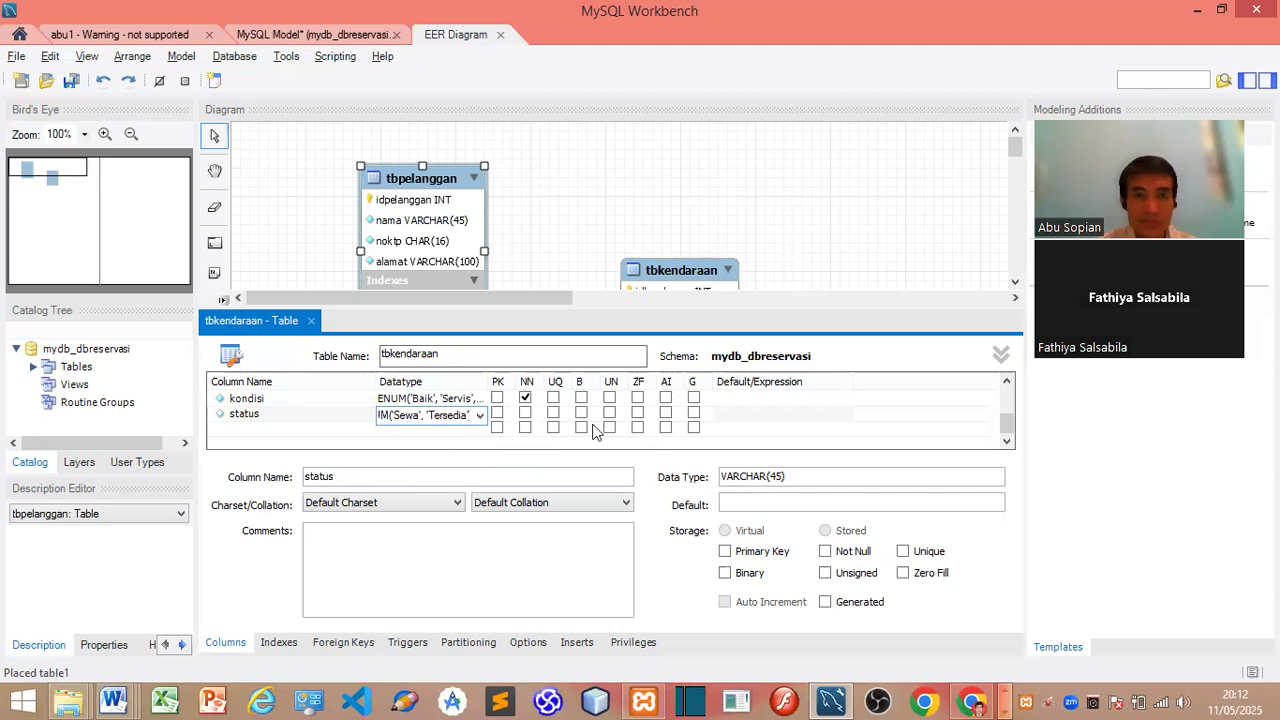
click(525, 413)
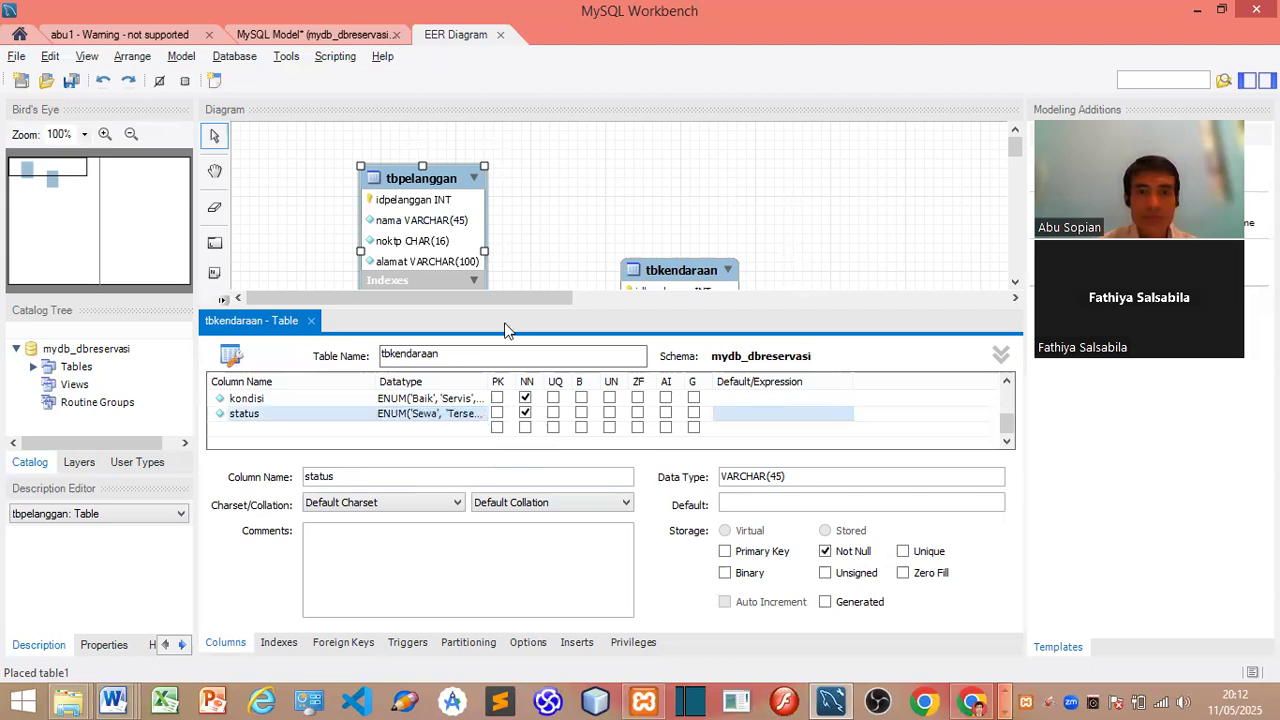
Step: Close the tbkendaraan editor, move its box beside tbpelanggan, and expand its indexes
click(311, 320)
drag(683, 293, 700, 205)
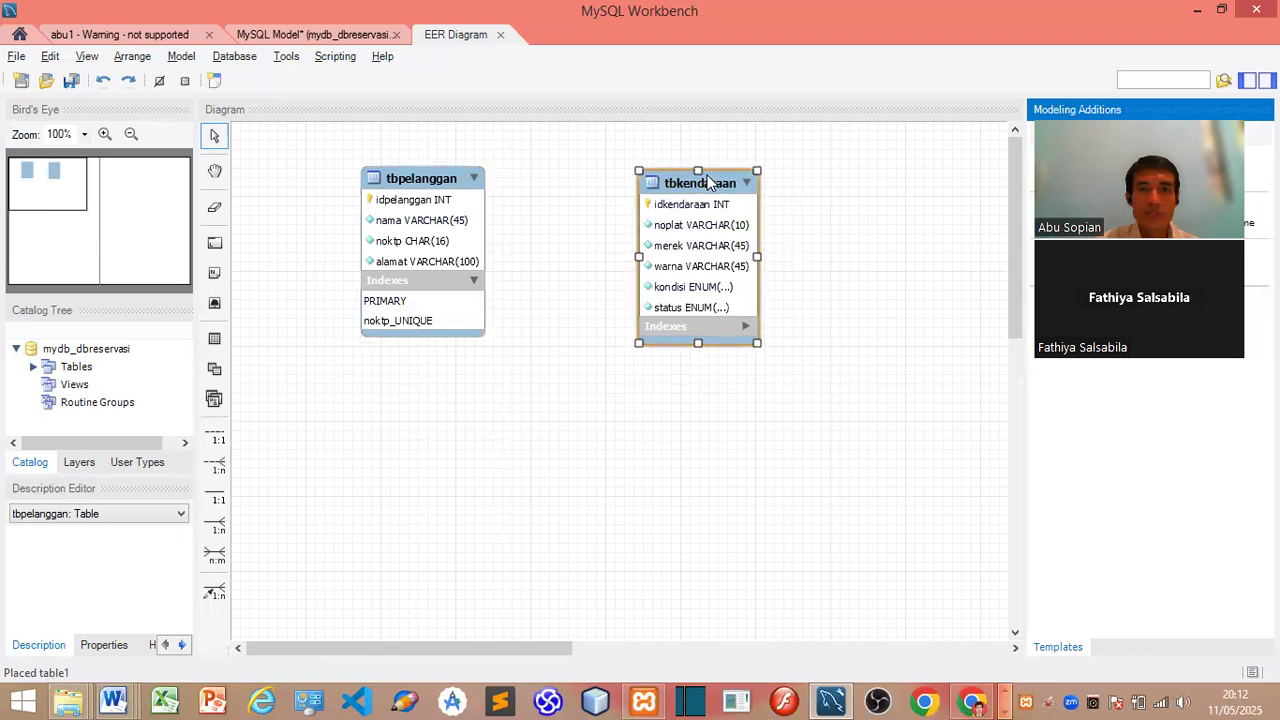
click(747, 327)
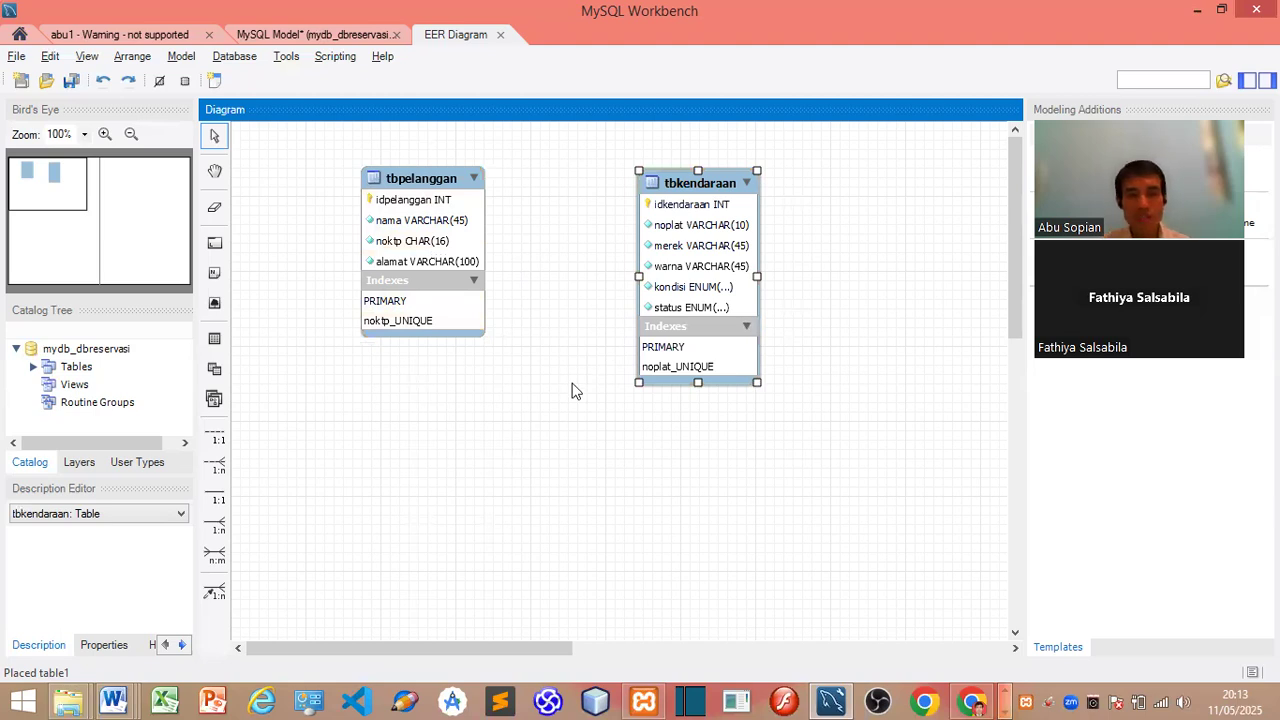
Step: Create an n:m relationship from tbpelanggan to tbkendaraan and place the associative table below them
click(214, 553)
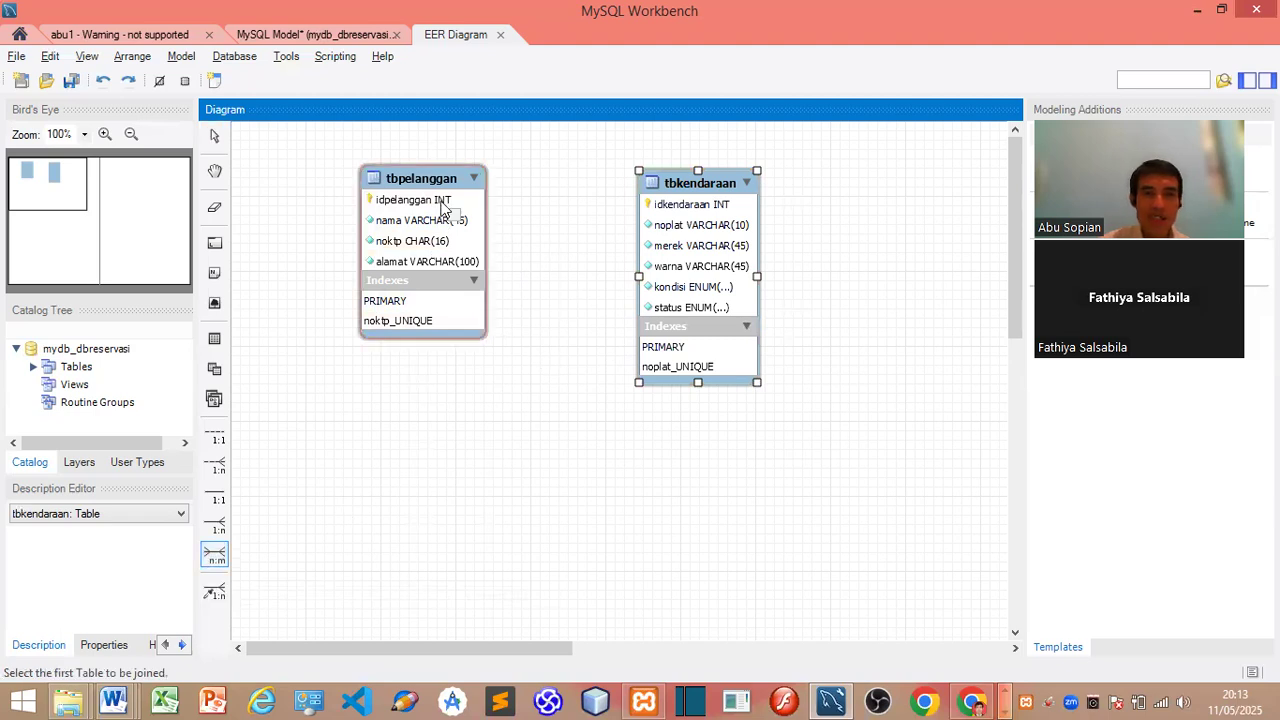
click(443, 207)
click(683, 210)
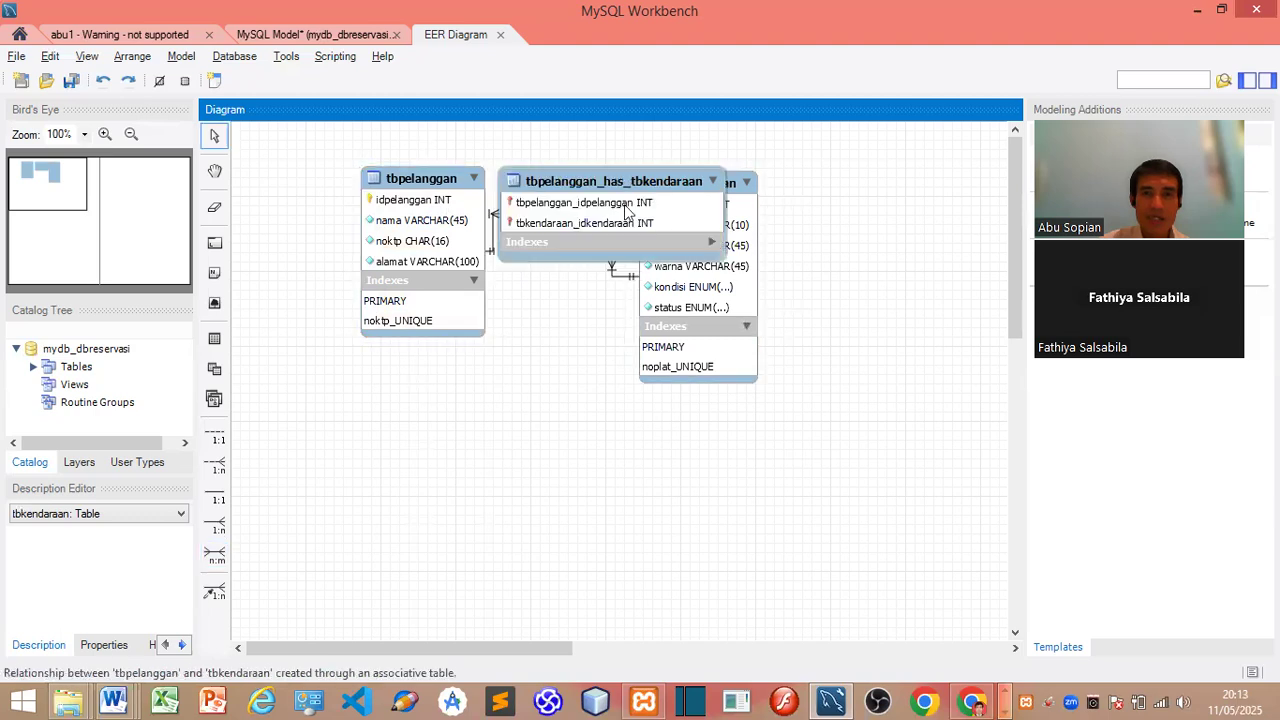
drag(597, 193, 561, 481)
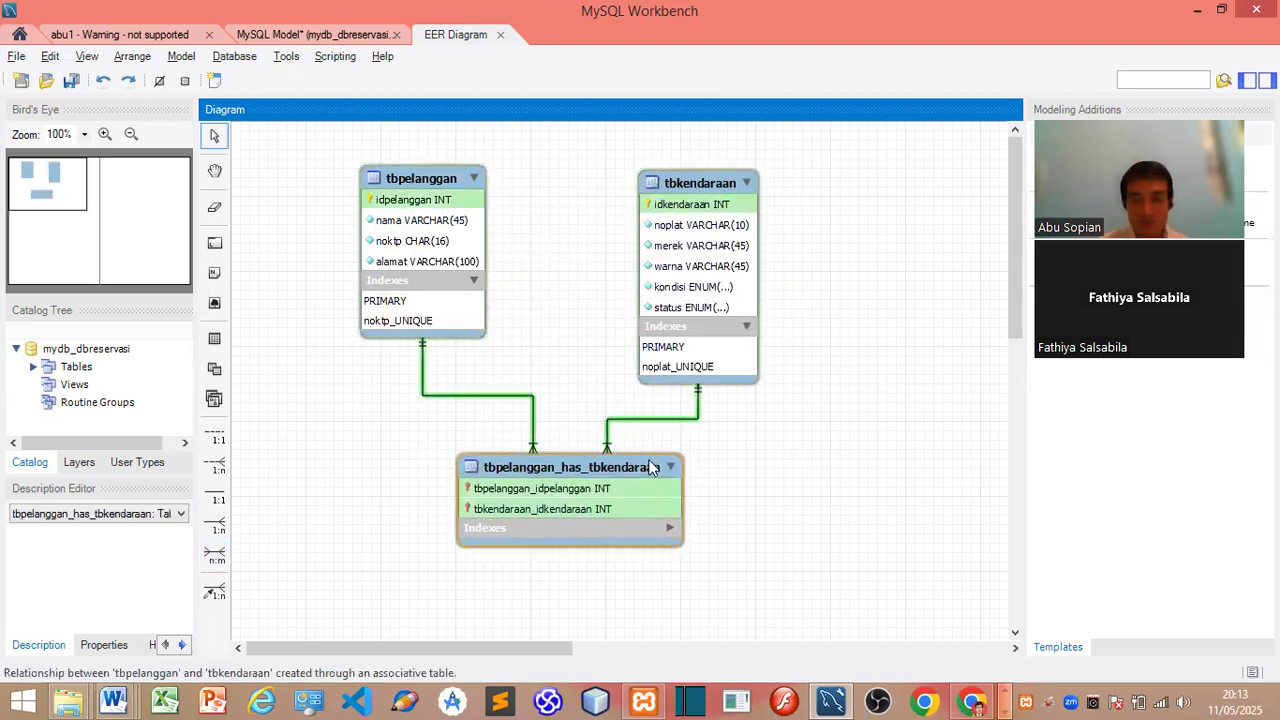
drag(751, 186, 713, 176)
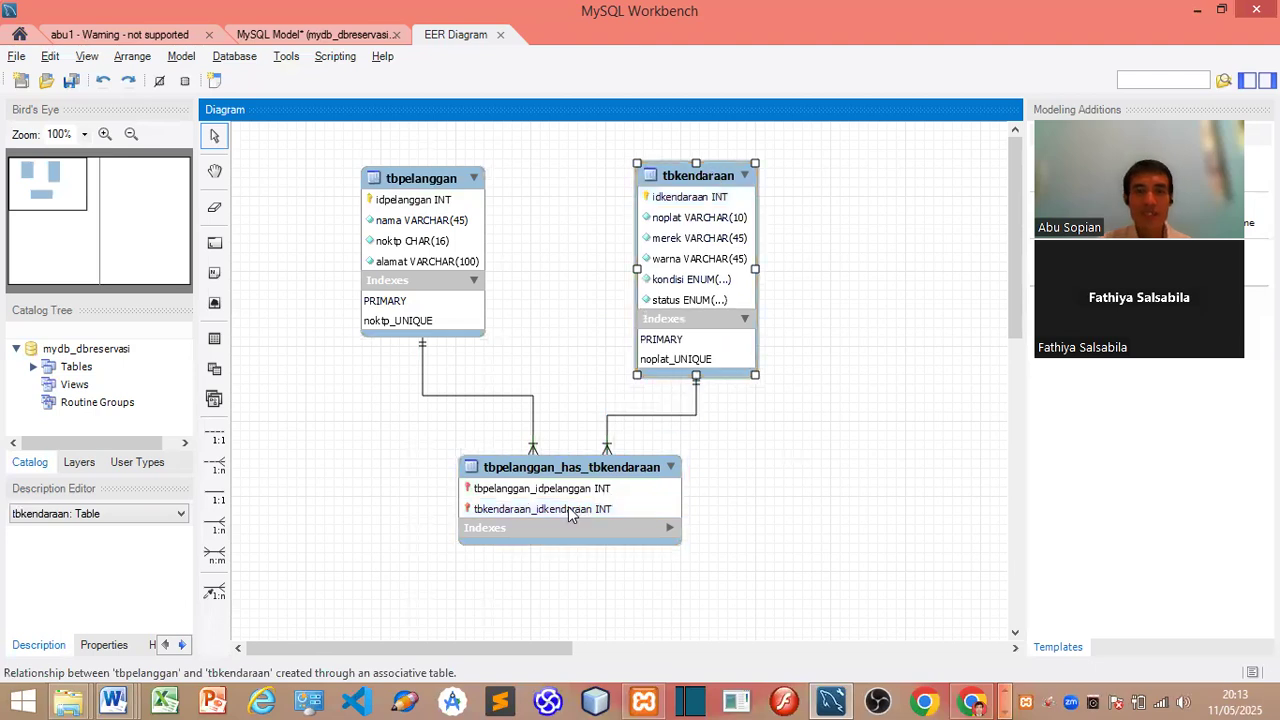
Step: Rename the associative table to tbreservasi, copy idreservasi from the Word design, and add a column
double_click(570, 468)
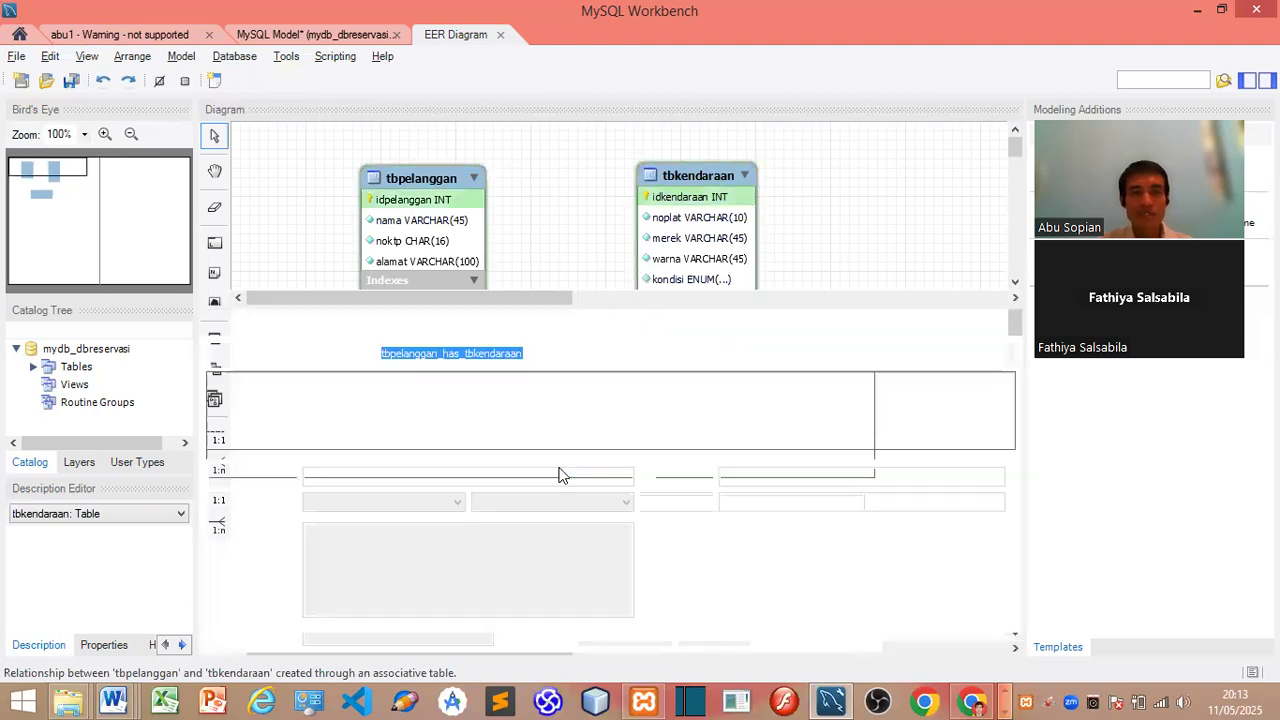
text(tbreservasi)
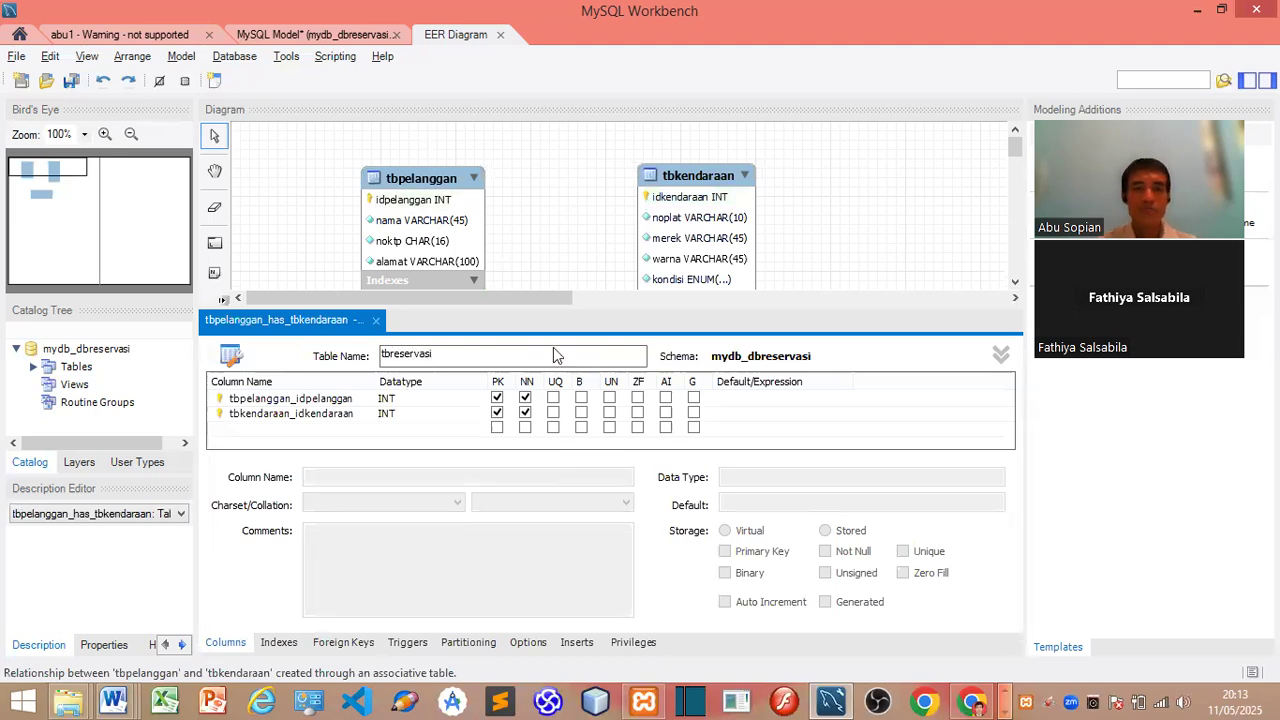
key(alt+Tab)
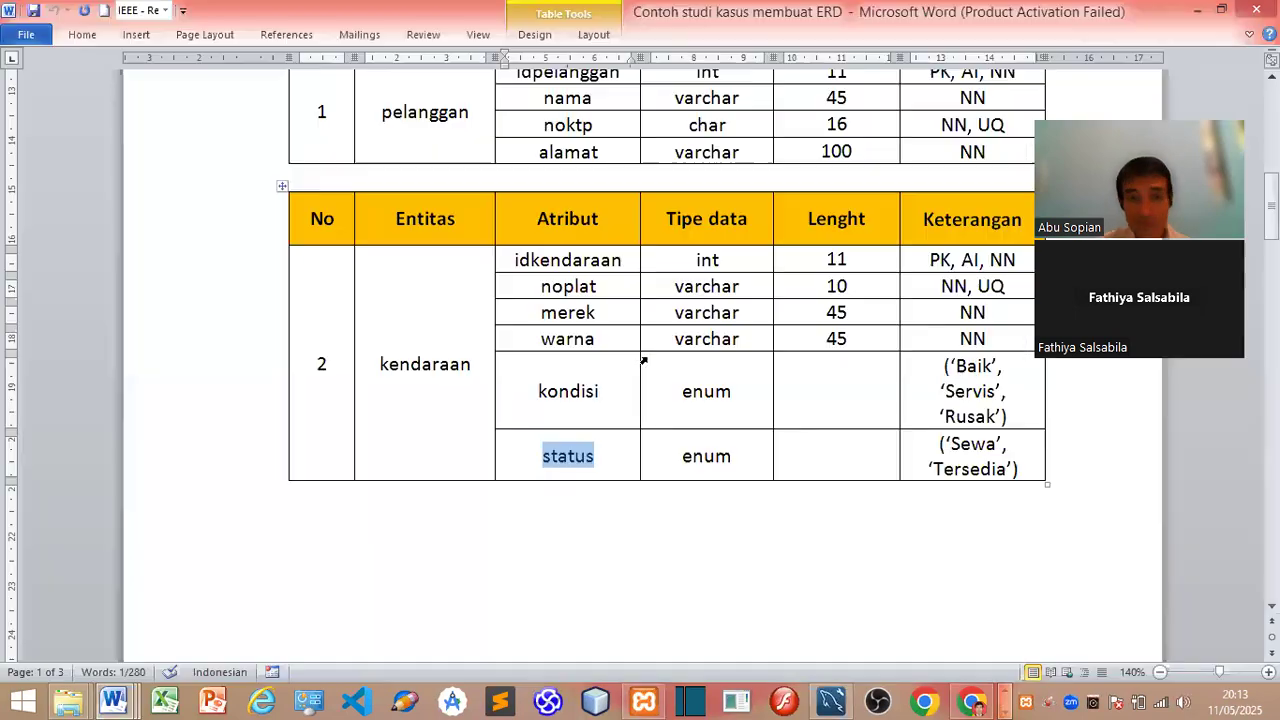
scroll(640, 434, down, 7)
scroll(585, 423, up, 1)
scroll(585, 423, up, 2)
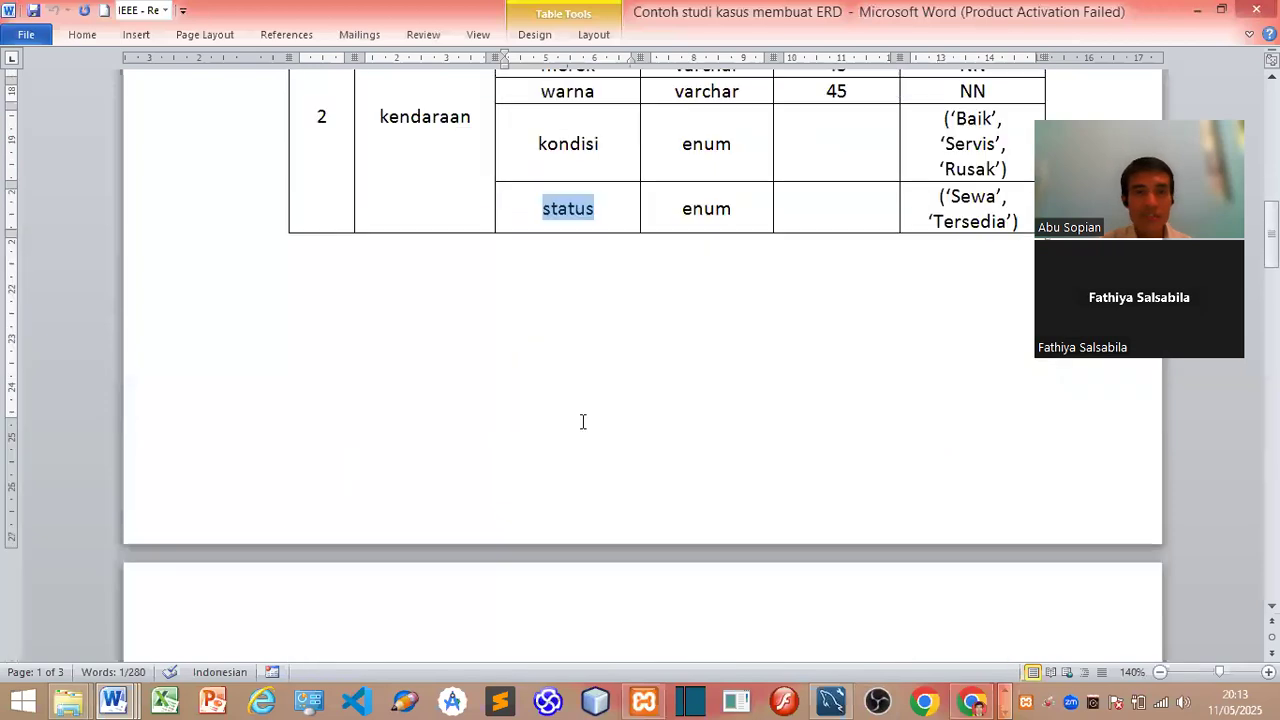
scroll(639, 448, down, 8)
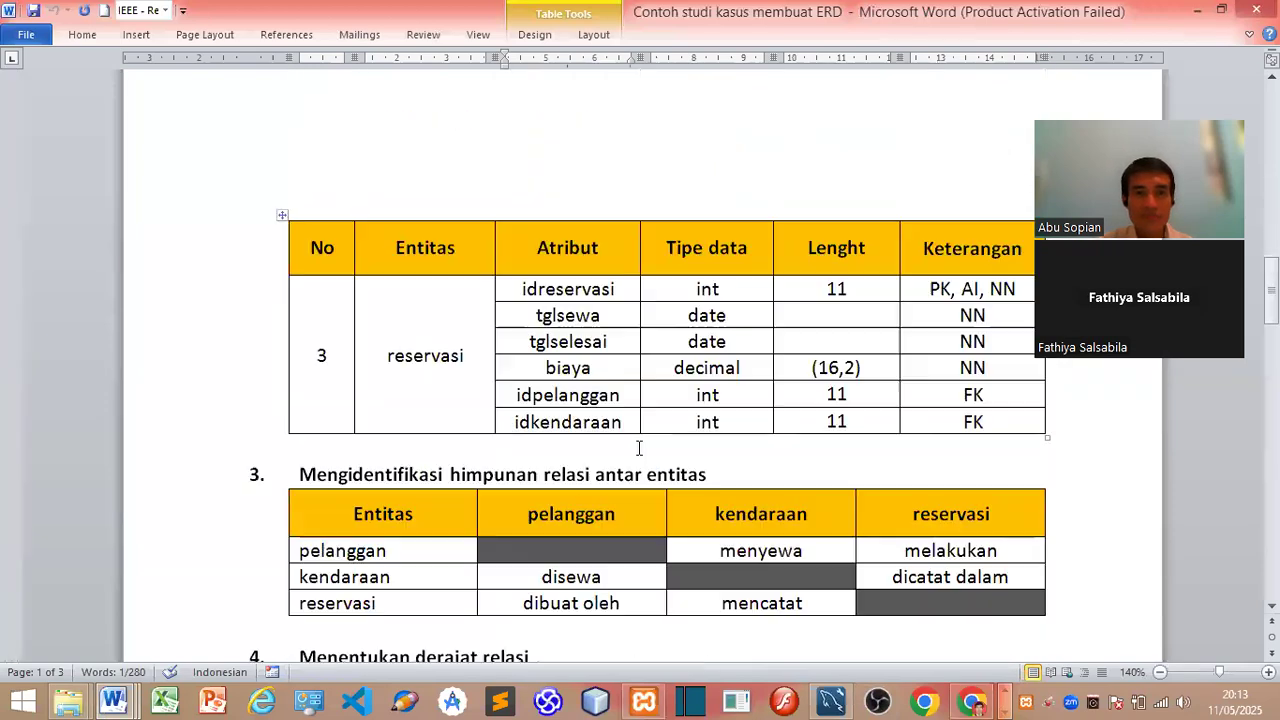
double_click(574, 289)
key(ctrl+c)
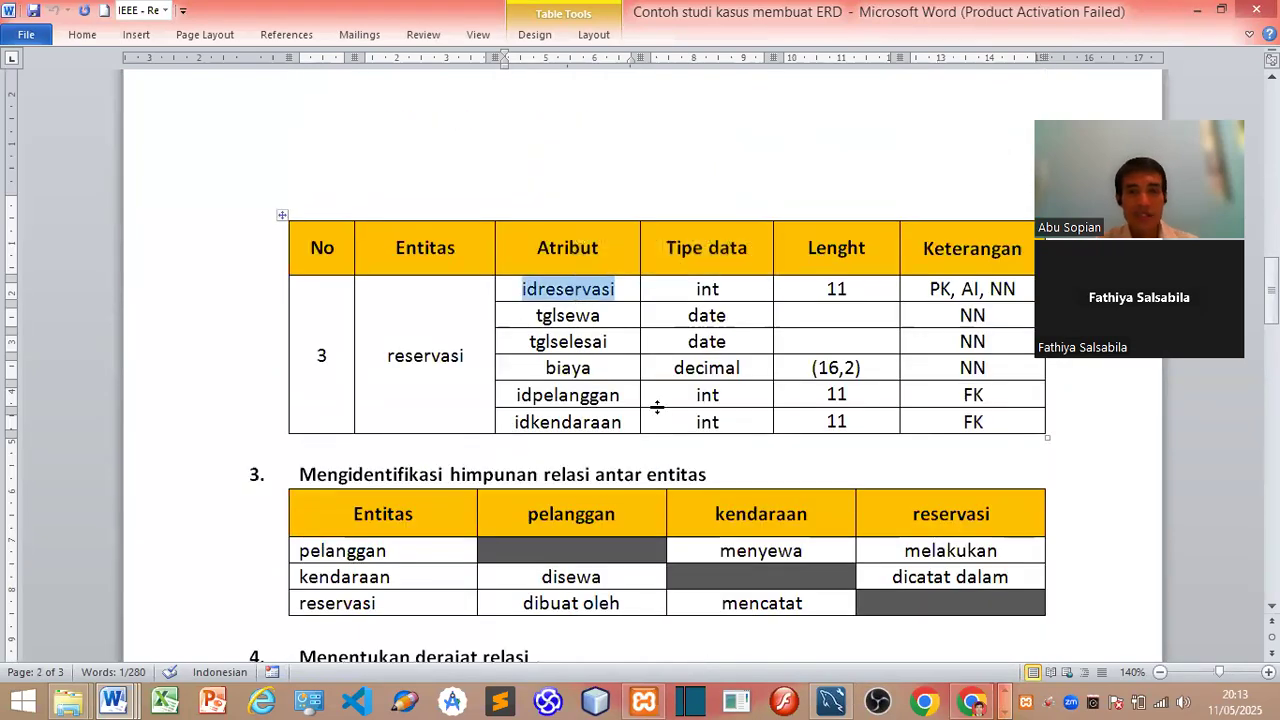
key(alt+Tab)
double_click(276, 428)
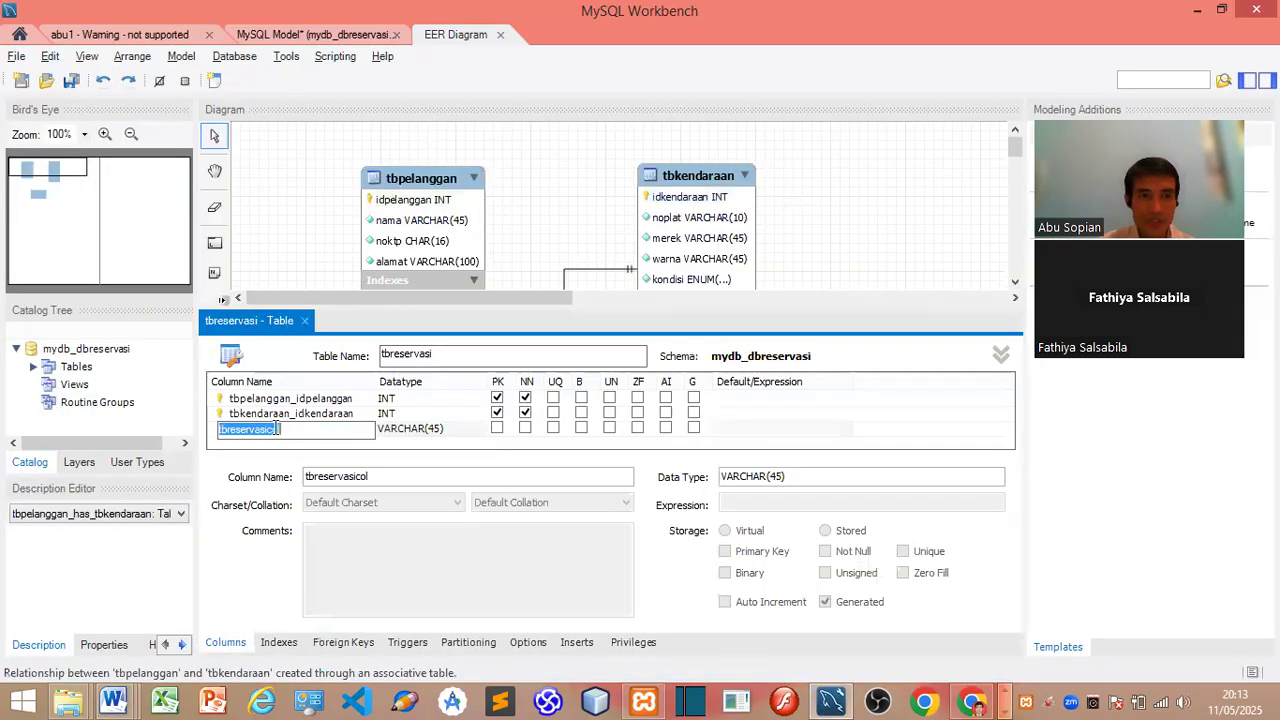
Step: Name the new column idreservasi, type INT, and make it the primary key
key(ctrl+v)
click(476, 429)
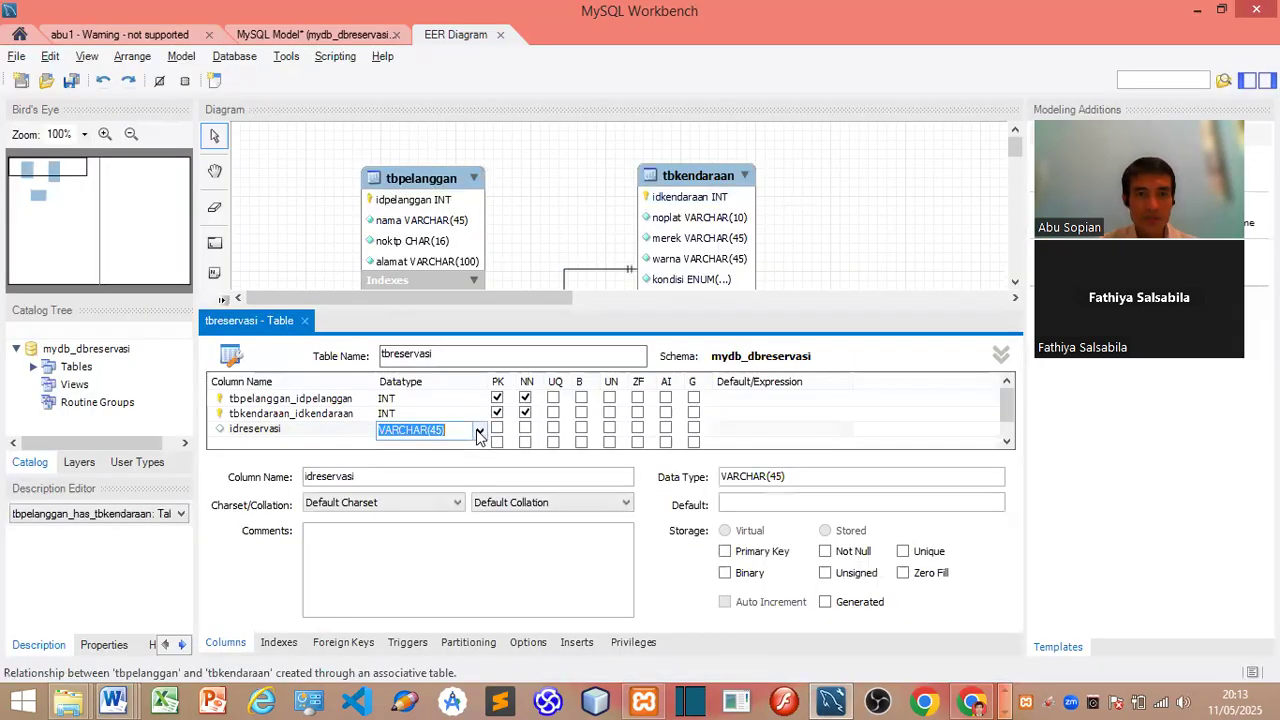
click(480, 430)
click(388, 31)
click(529, 432)
click(497, 428)
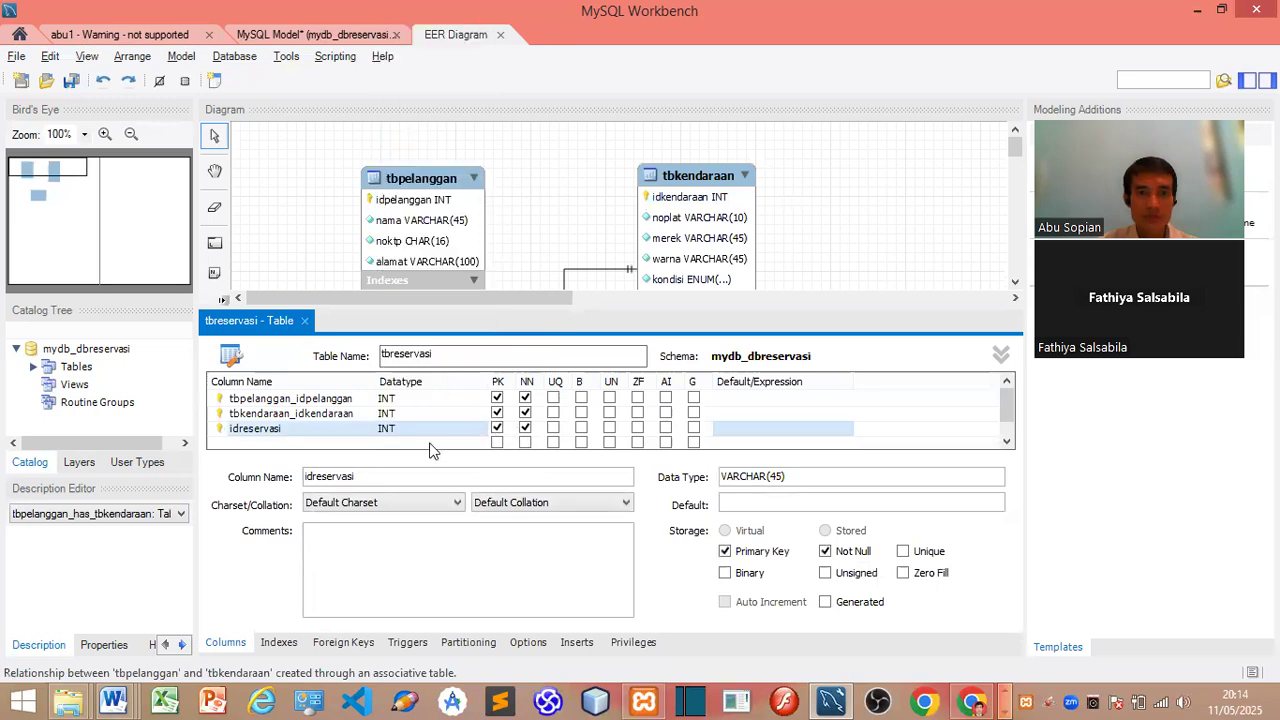
Step: Add a tglsewa column of type DATE, named from the Word design
key(alt+Tab)
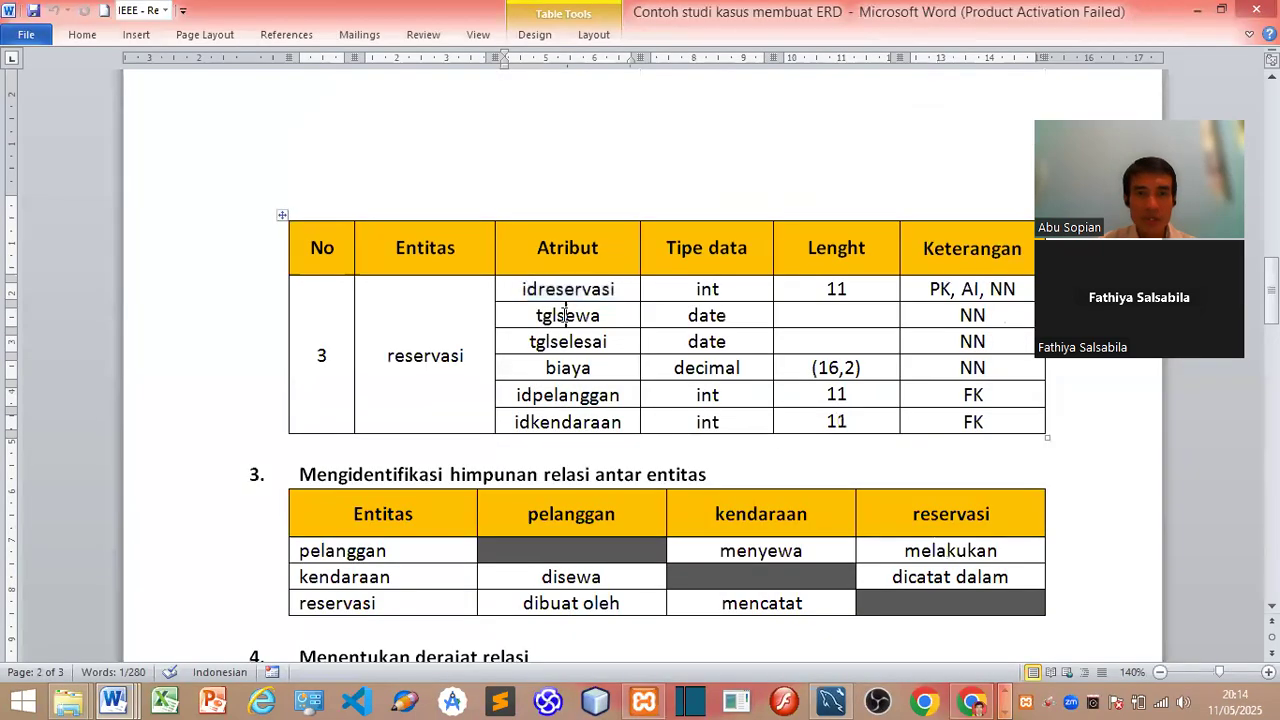
double_click(566, 316)
key(ctrl+c)
key(alt+Tab)
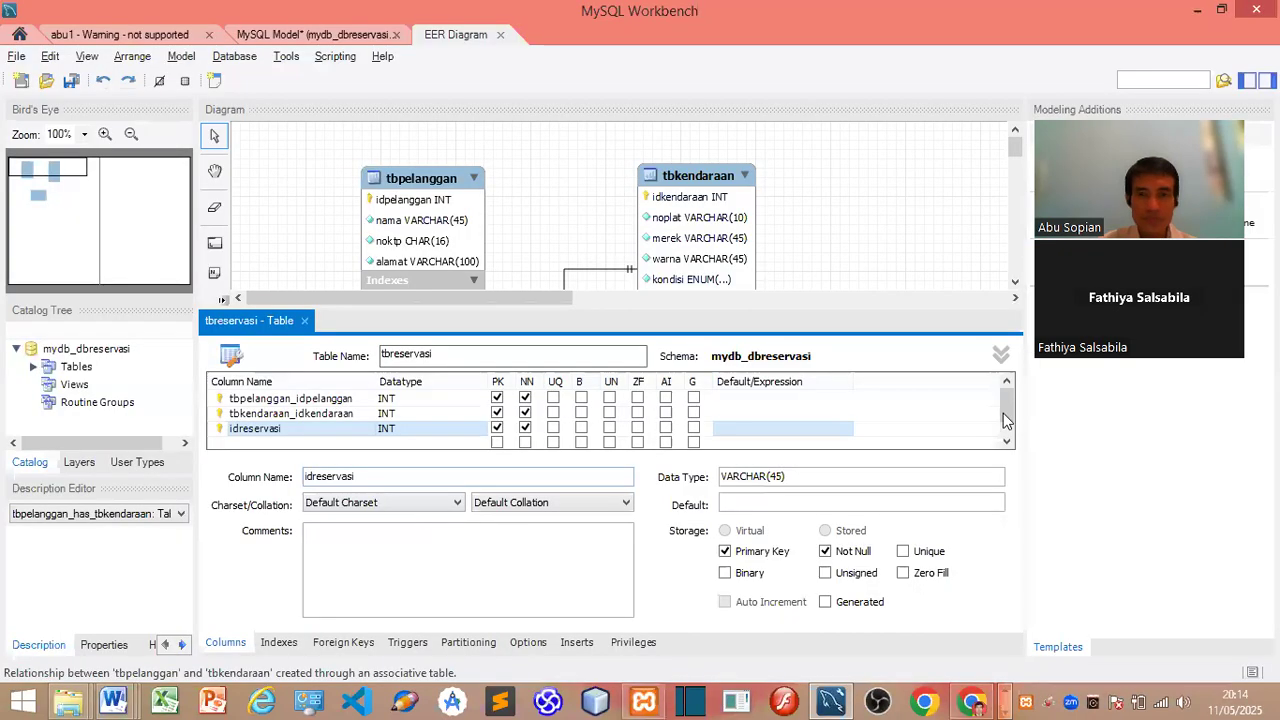
scroll(1006, 434, down, 1)
click(290, 430)
key(ctrl+v)
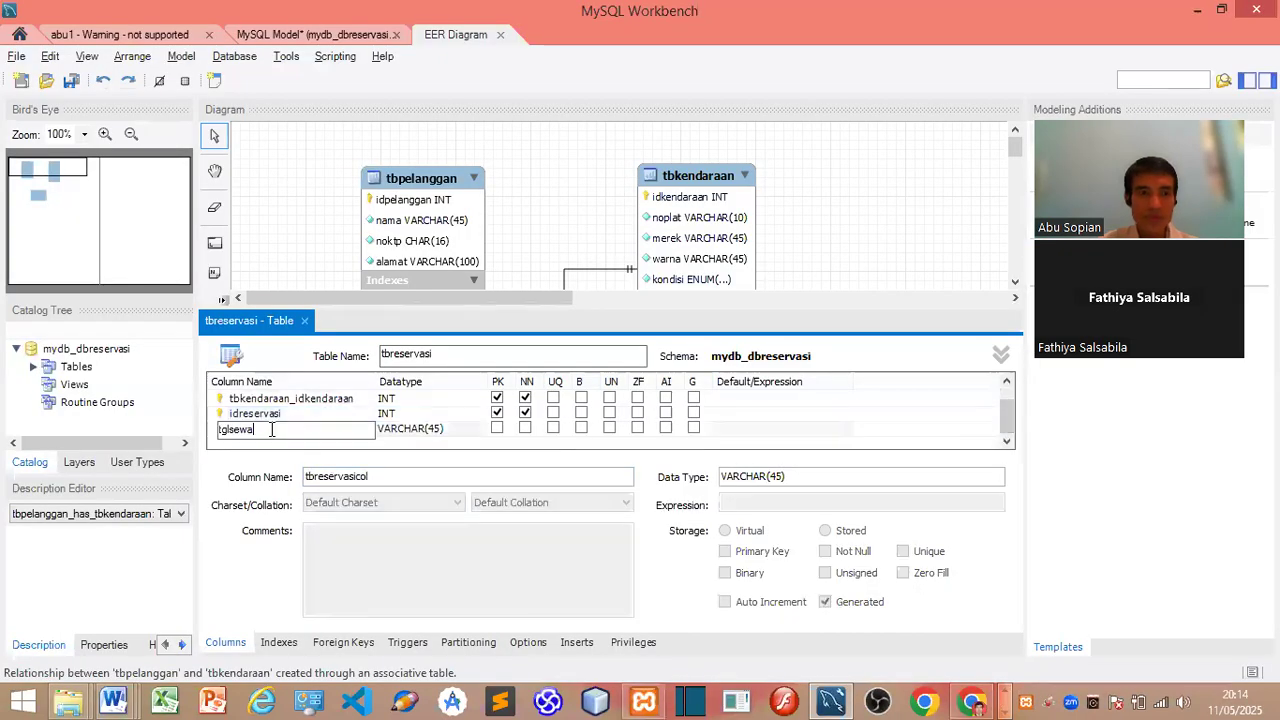
click(400, 436)
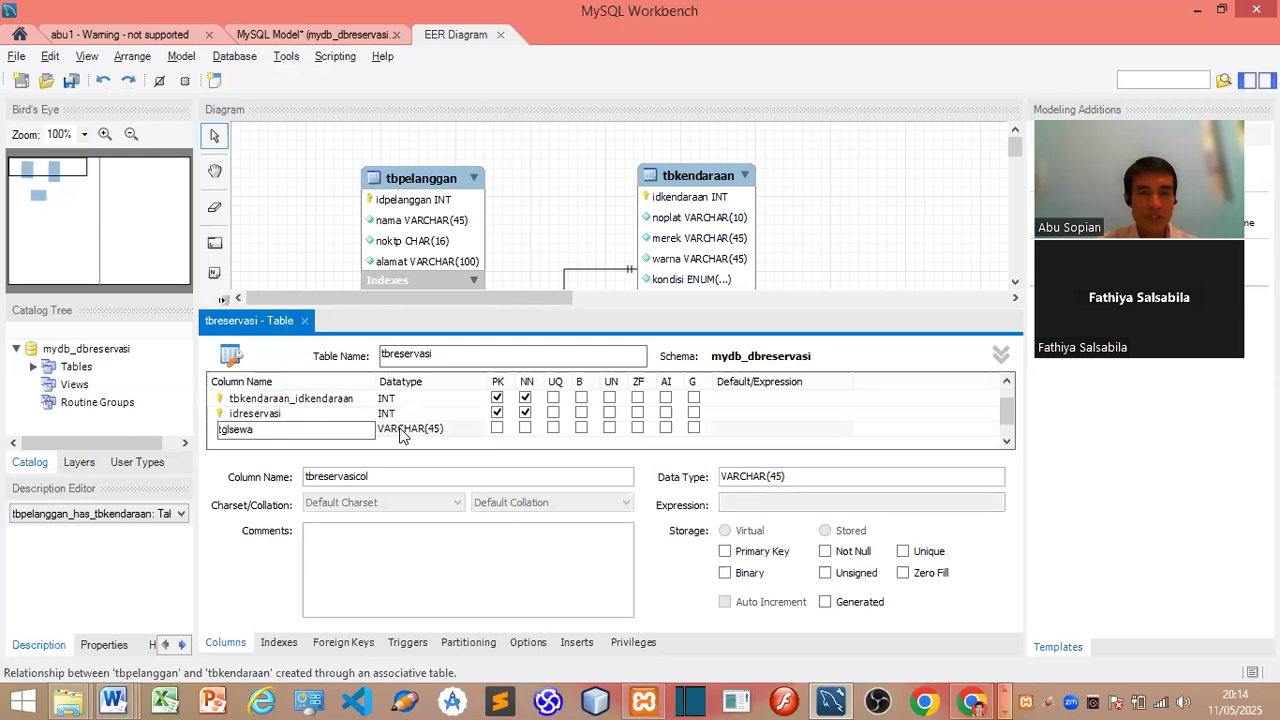
click(480, 432)
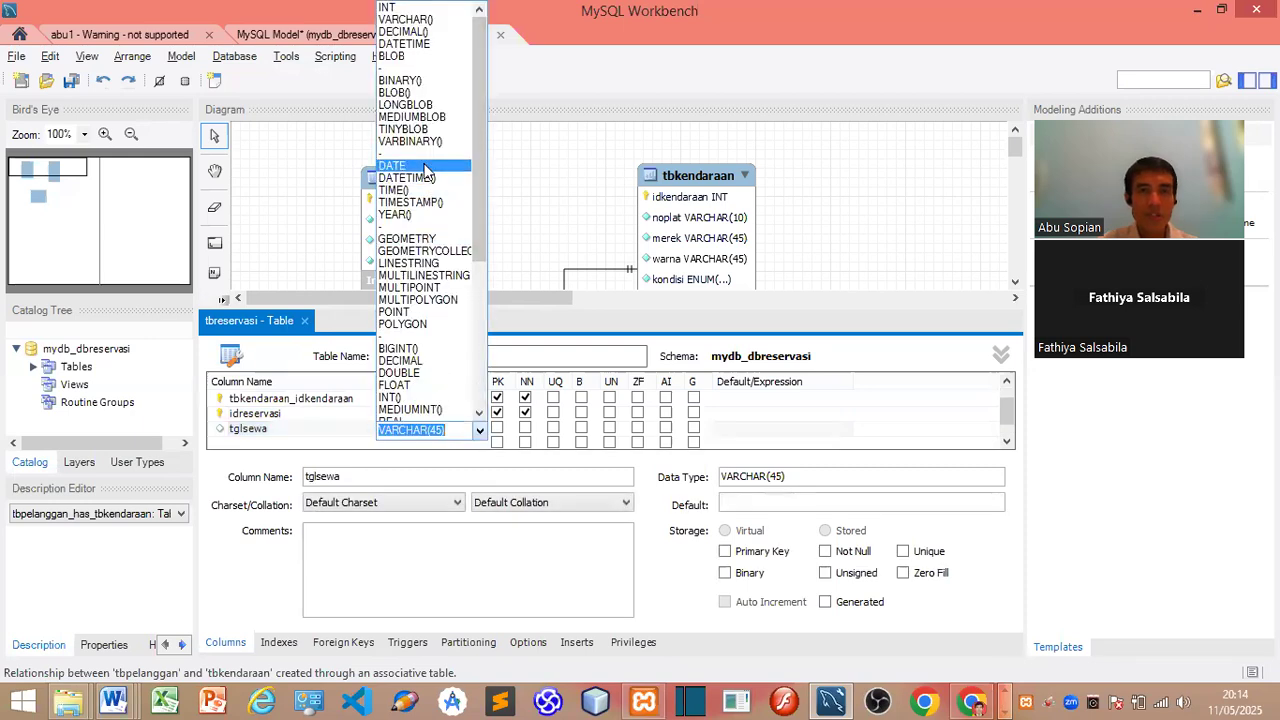
click(428, 188)
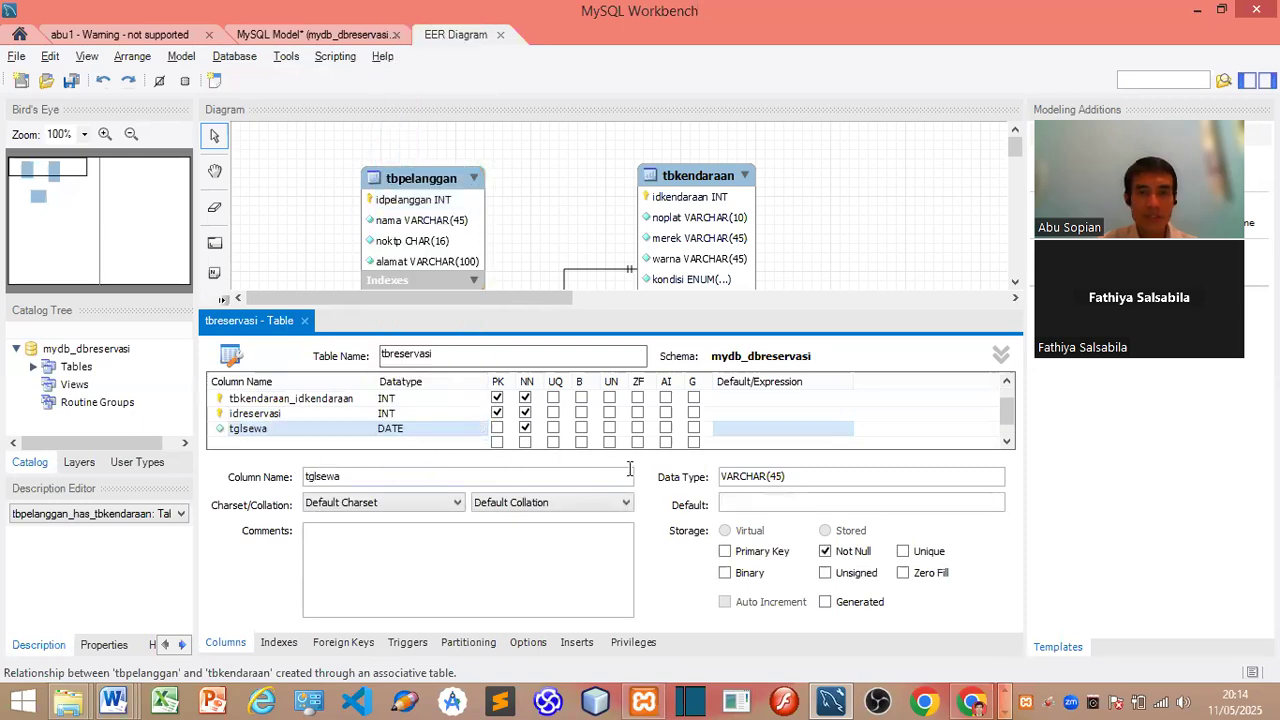
Step: Add a tglselesai column of type DATE and mark it Not Null
key(alt+Tab)
double_click(568, 342)
key(ctrl+c)
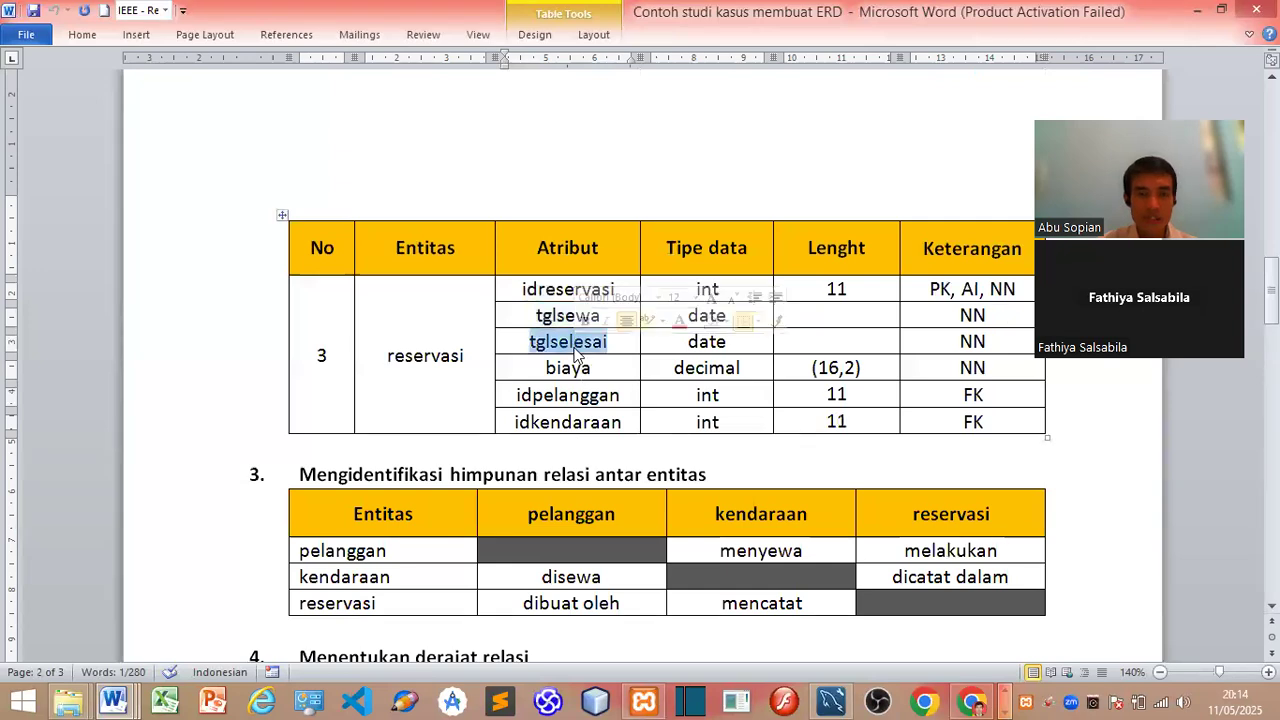
key(alt+Tab)
double_click(283, 443)
key(ctrl+v)
key(Return)
double_click(477, 445)
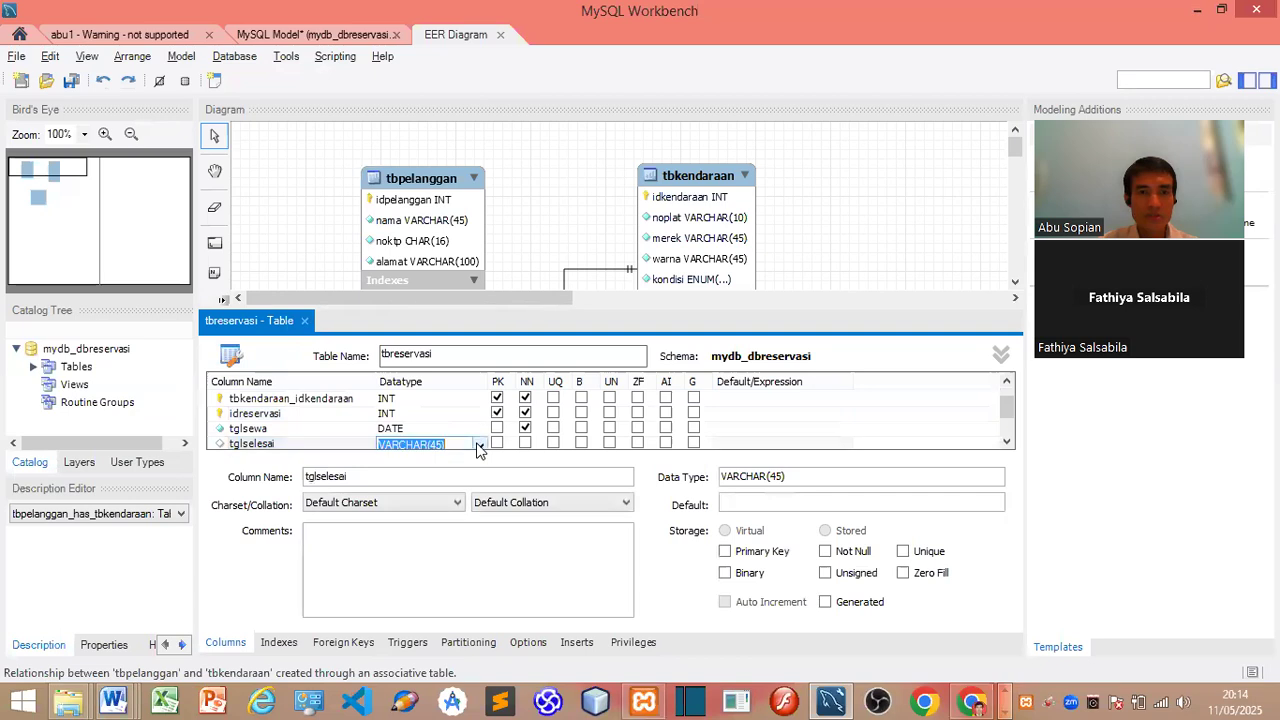
click(479, 447)
click(420, 185)
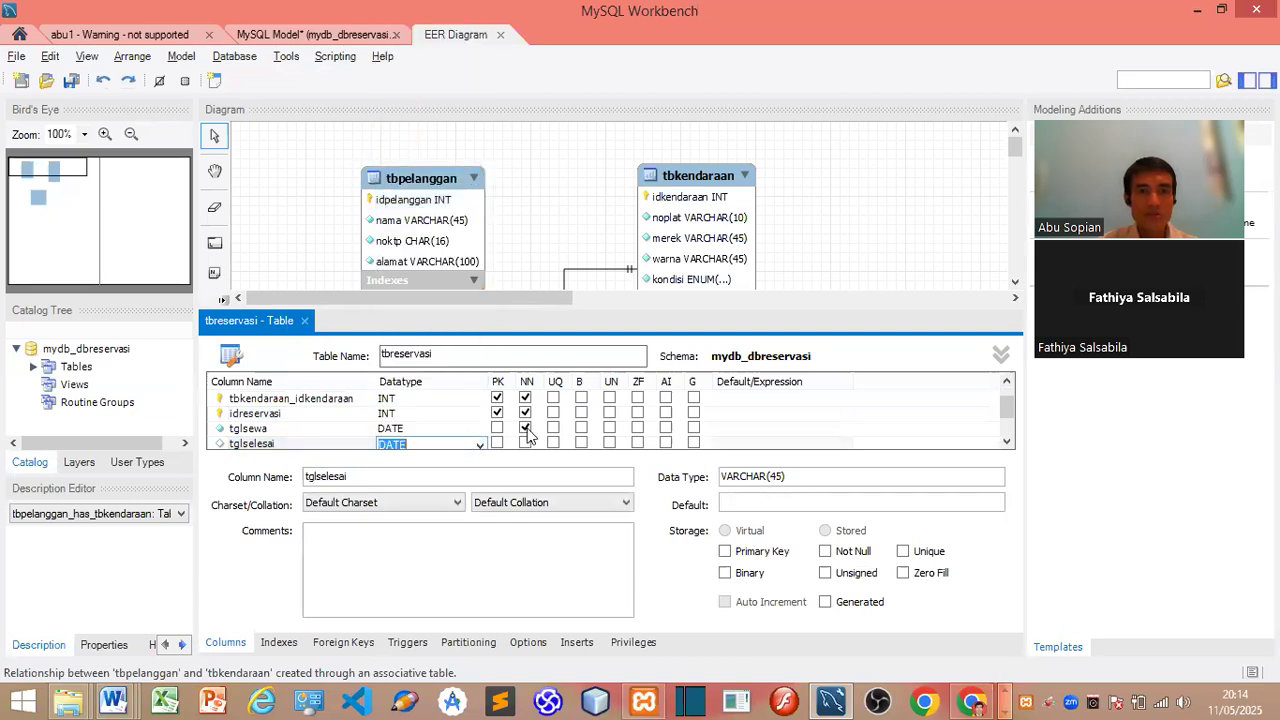
click(525, 444)
drag(1005, 414, 1005, 440)
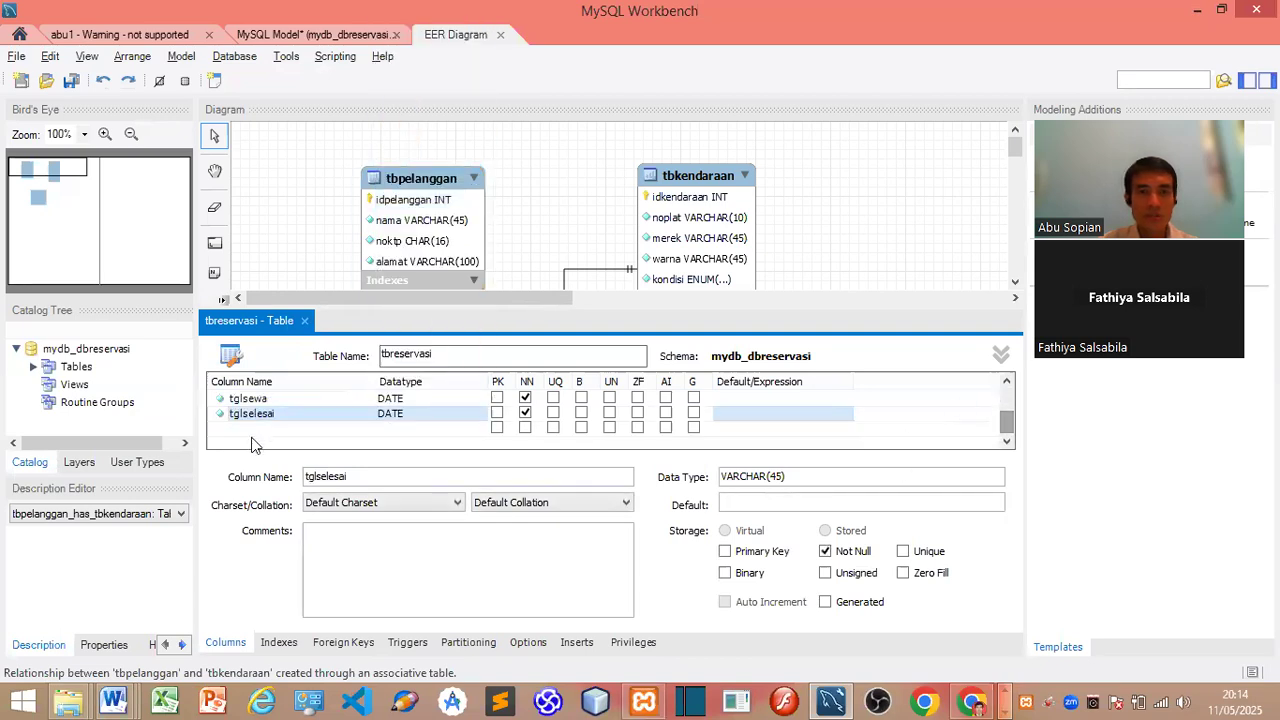
Step: Add a biaya column of type DECIMAL(16,2) marked Not Null
key(alt+Tab)
double_click(568, 368)
key(ctrl+c)
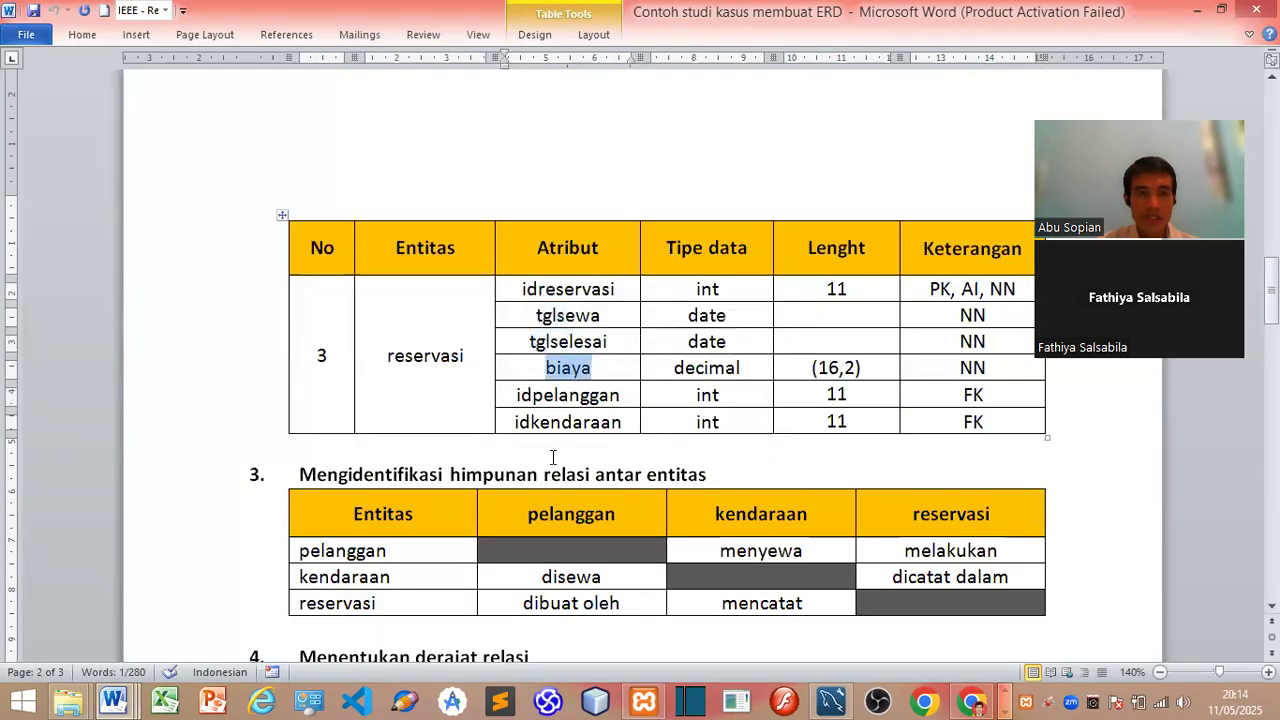
key(alt+Tab)
double_click(250, 429)
key(ctrl+v)
double_click(450, 431)
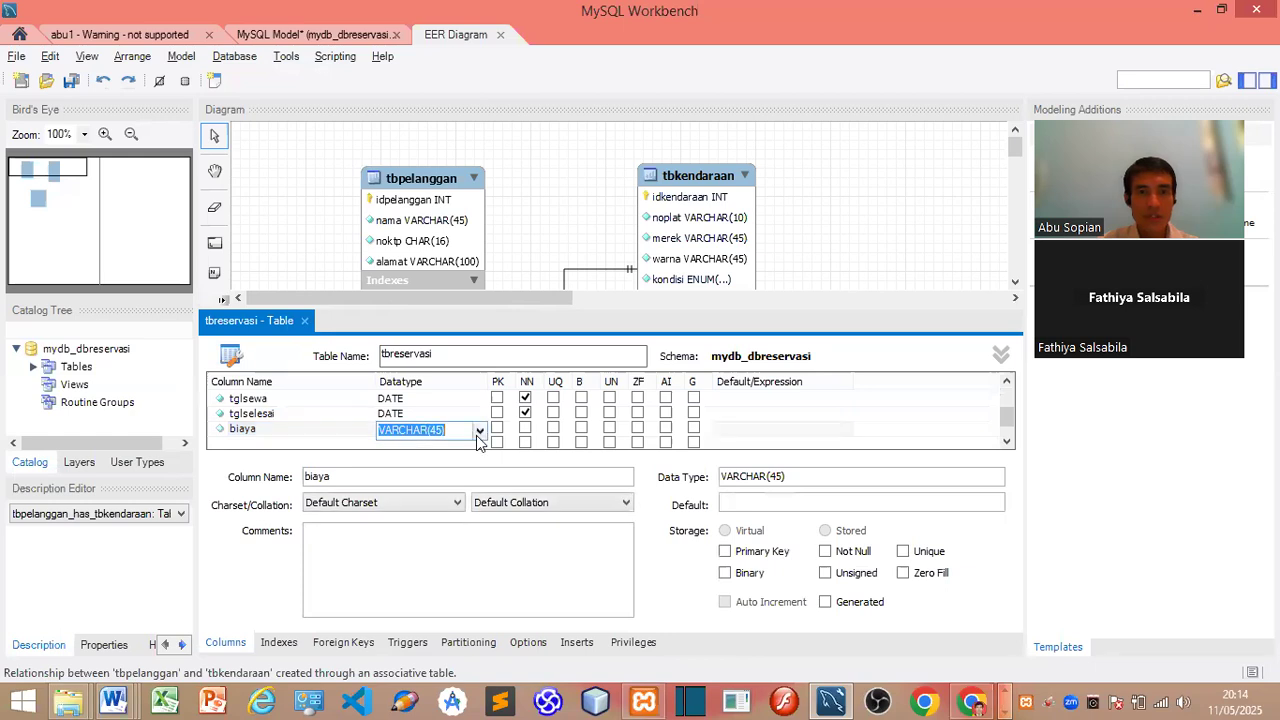
click(480, 430)
click(410, 32)
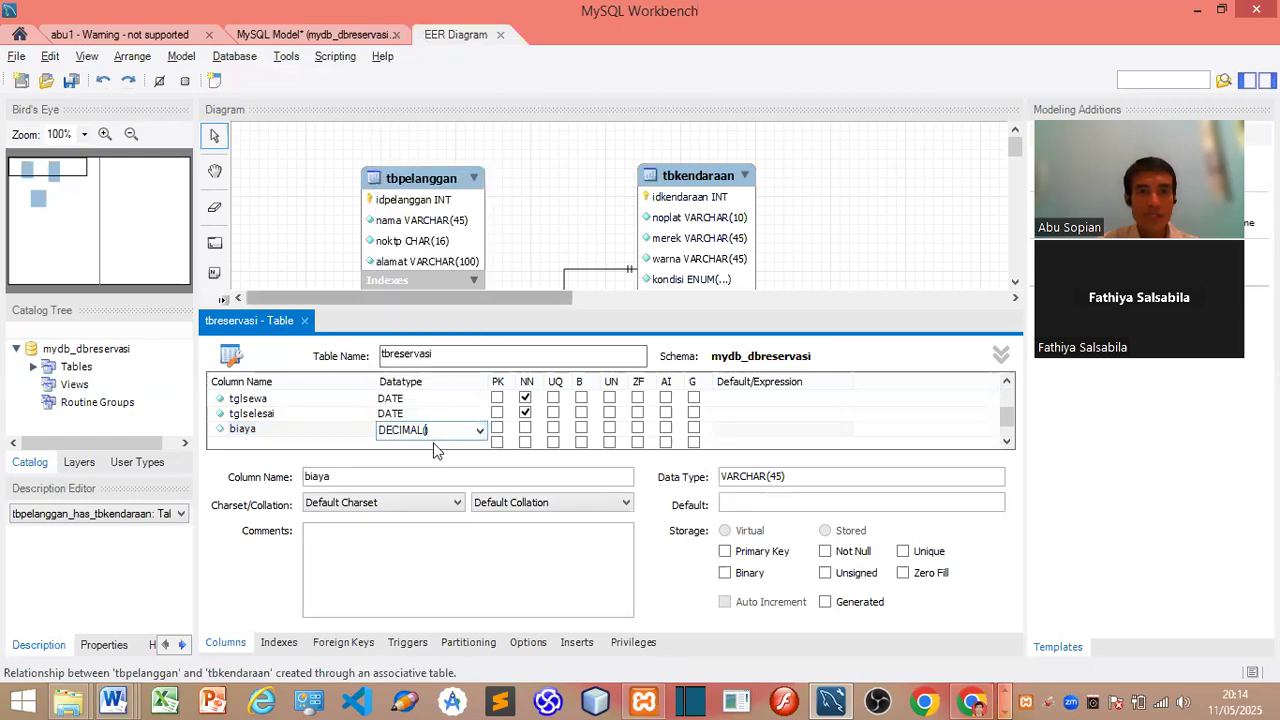
text(16,)
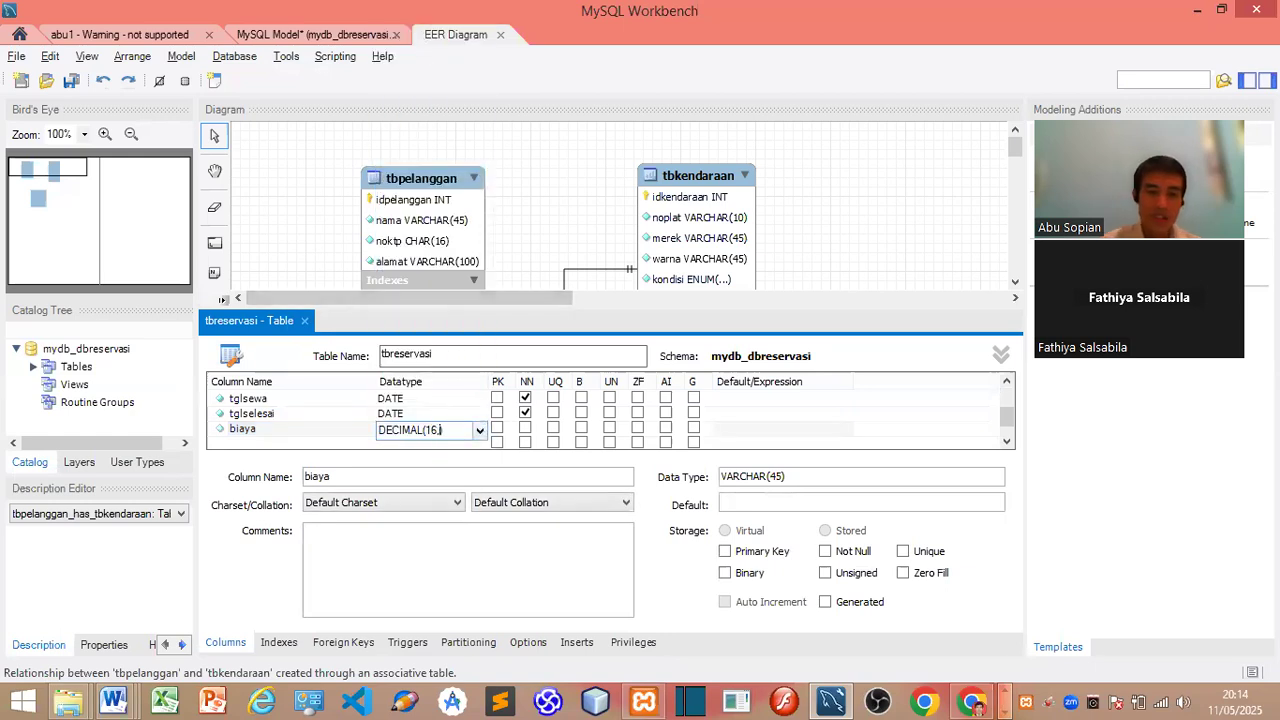
text(2)
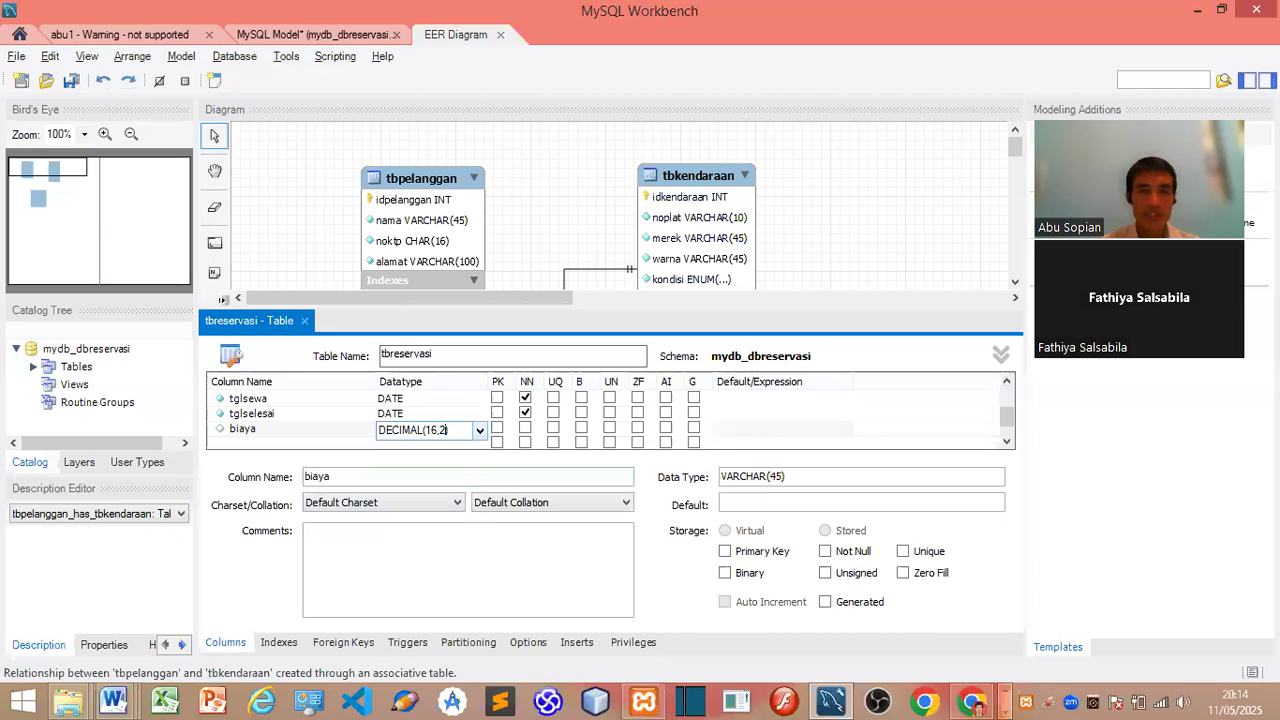
click(525, 428)
Step: Check idpelanggan and idkendaraan in the Word design, then close the tbreservasi editor
key(alt+Tab)
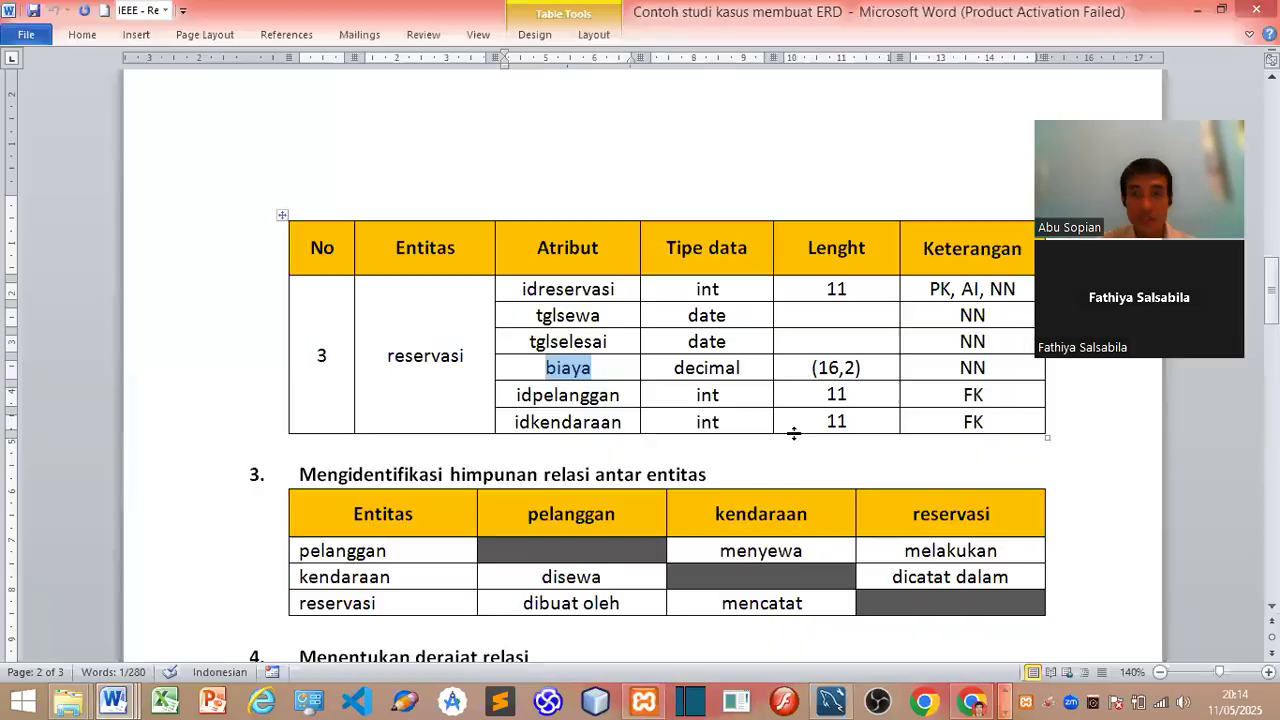
key(alt+Tab)
key(alt+Tab)
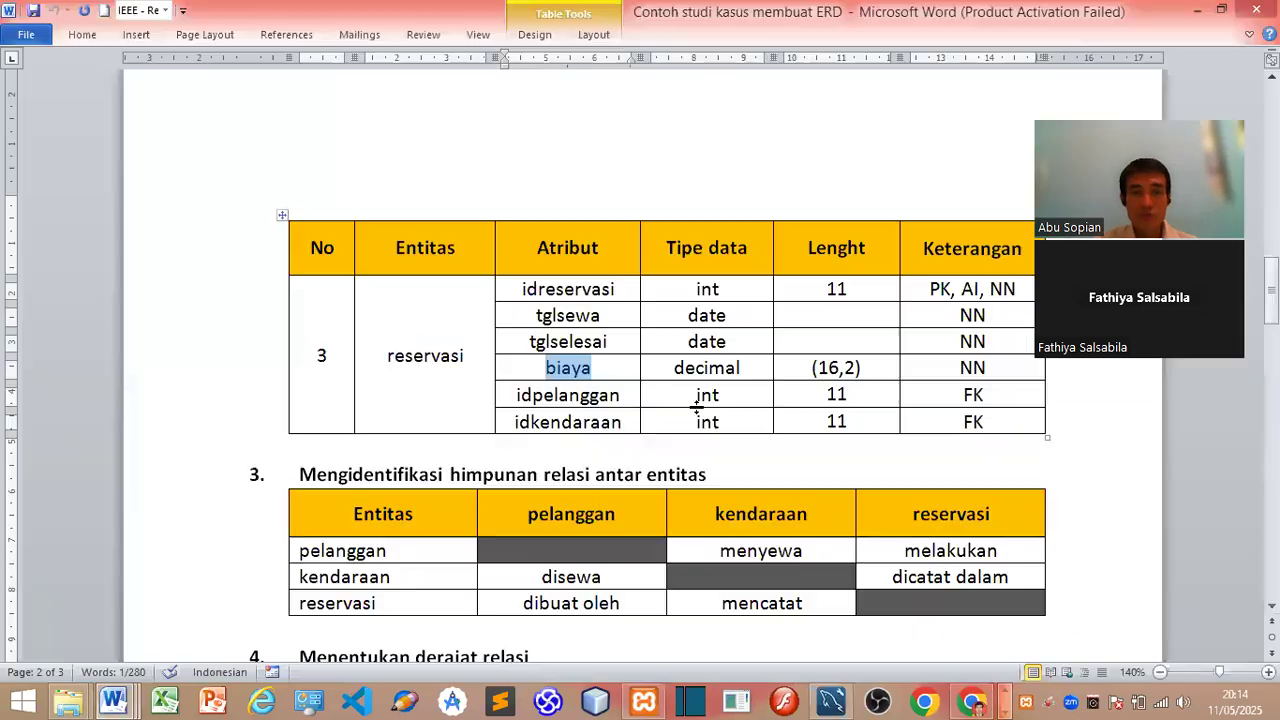
double_click(566, 395)
double_click(571, 422)
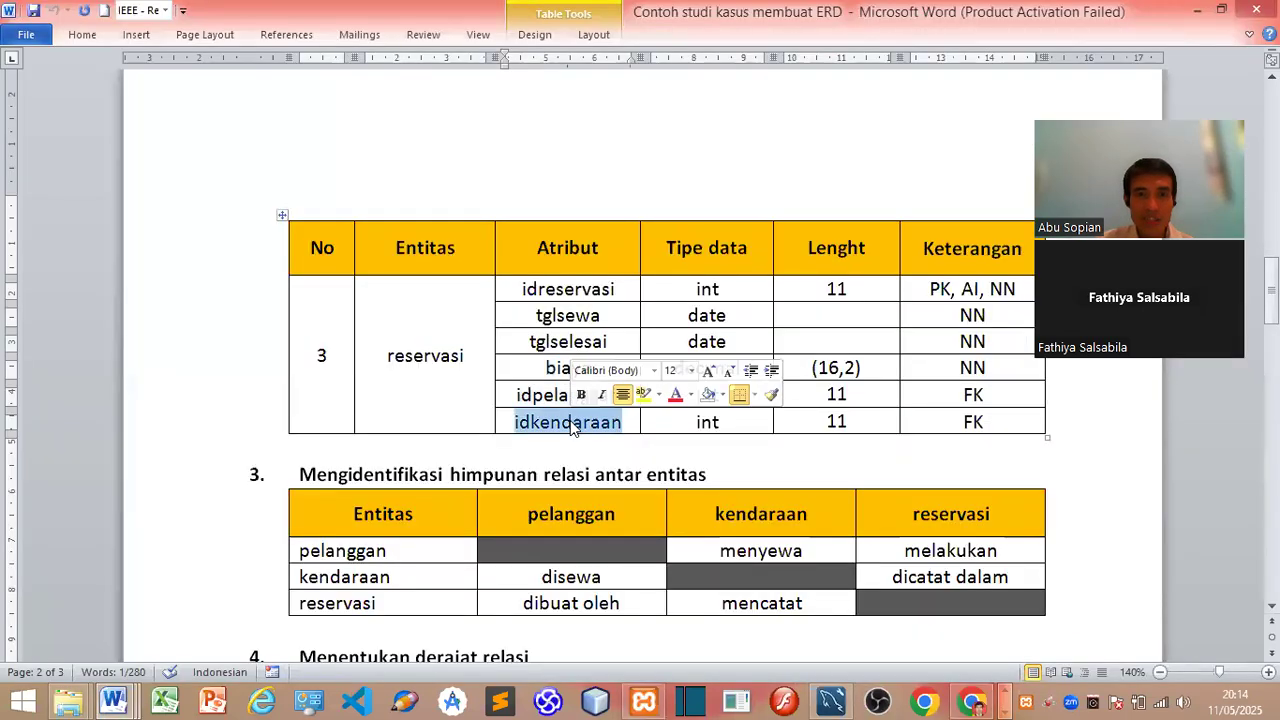
key(alt+Tab)
drag(1008, 412, 1004, 400)
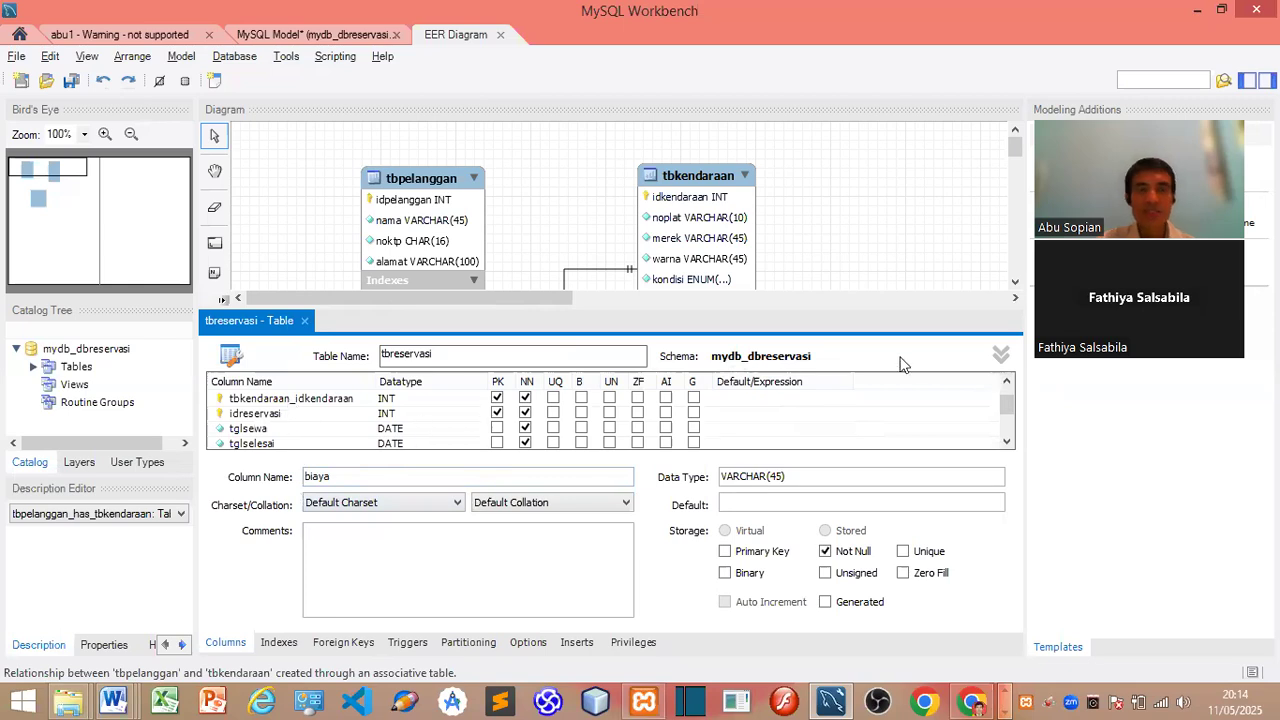
click(304, 321)
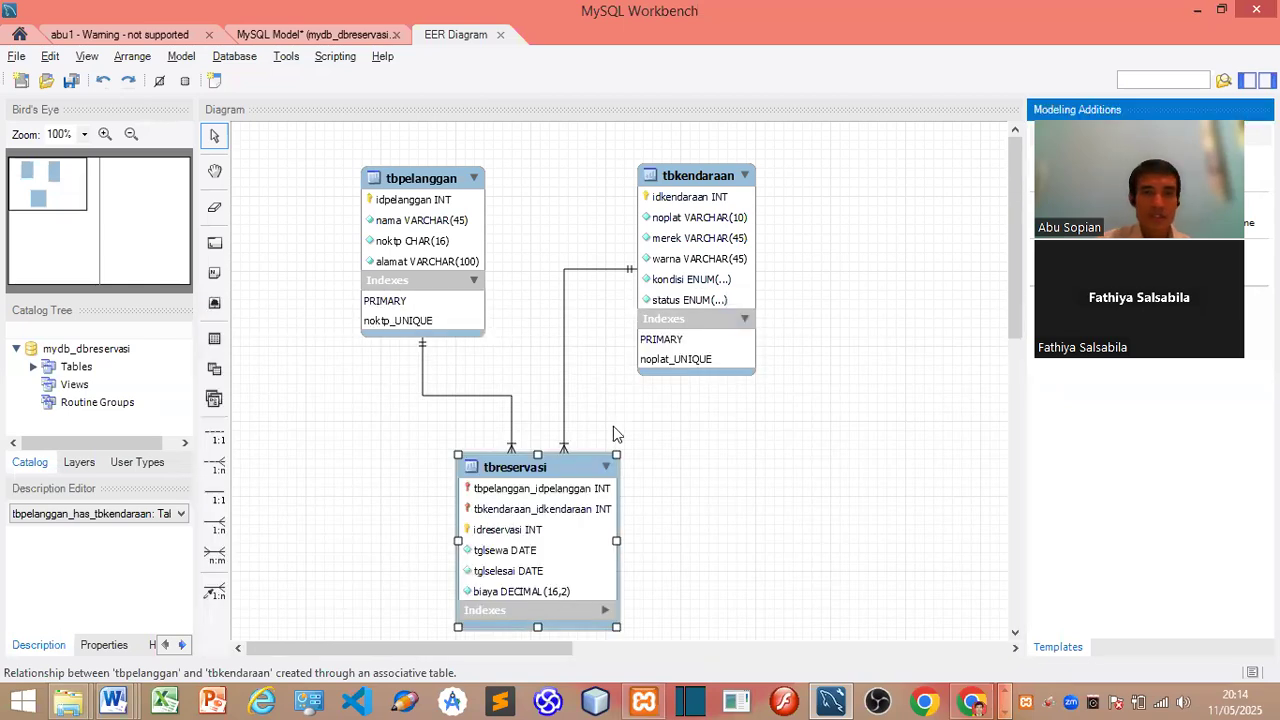
Step: Shift tbkendaraan slightly right and expand tbreservasi's index list
click(578, 442)
drag(681, 213, 712, 212)
click(600, 563)
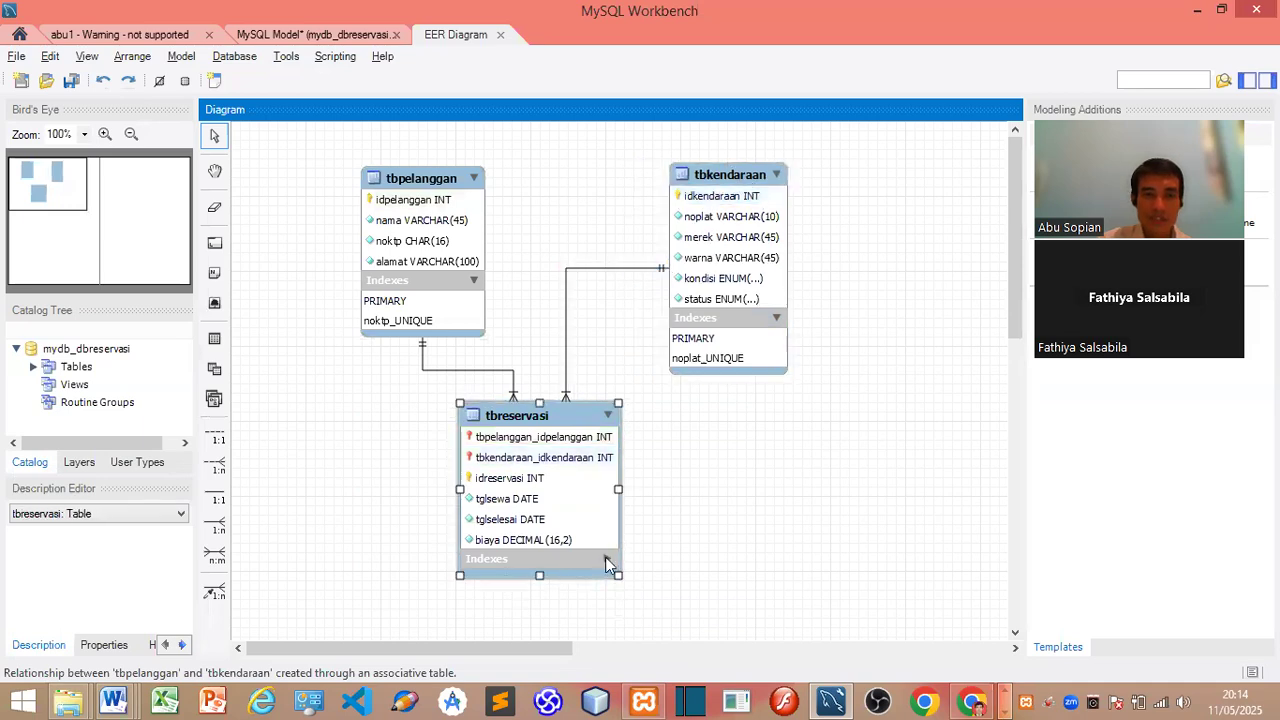
click(605, 558)
Step: Bring up the File menu's Export options for the model
key(alt+Tab)
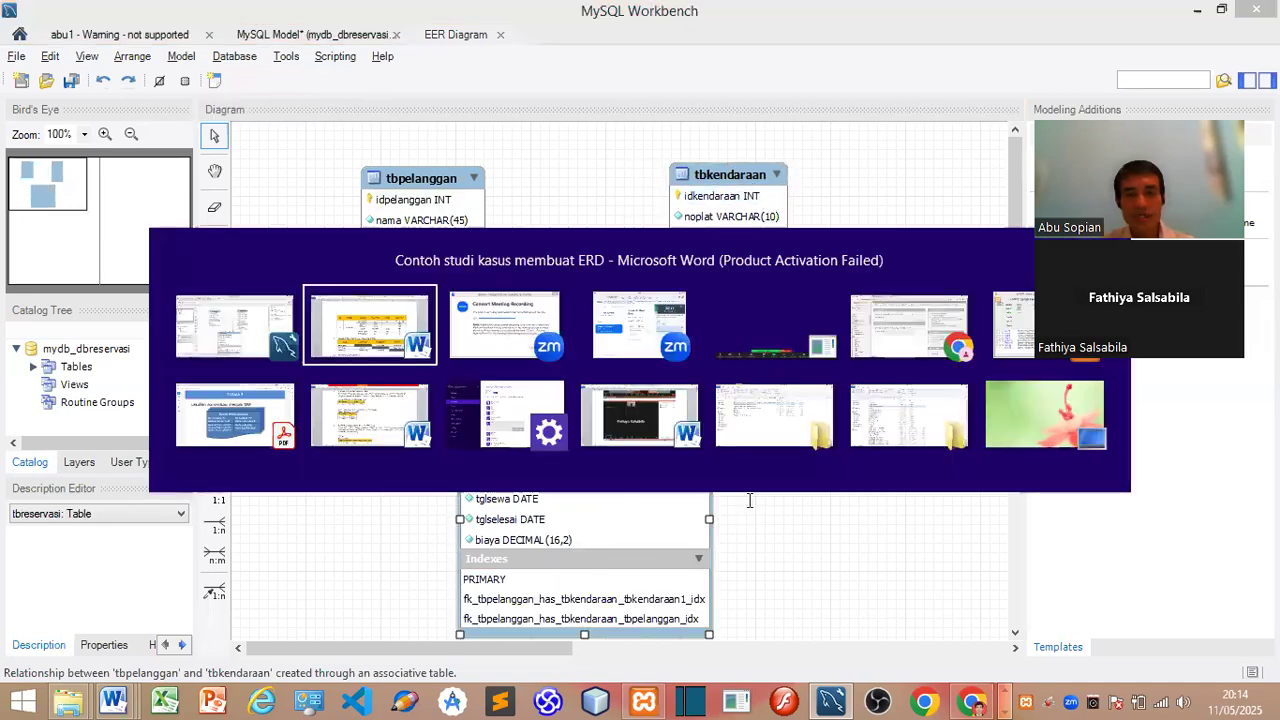
key(Escape)
click(16, 56)
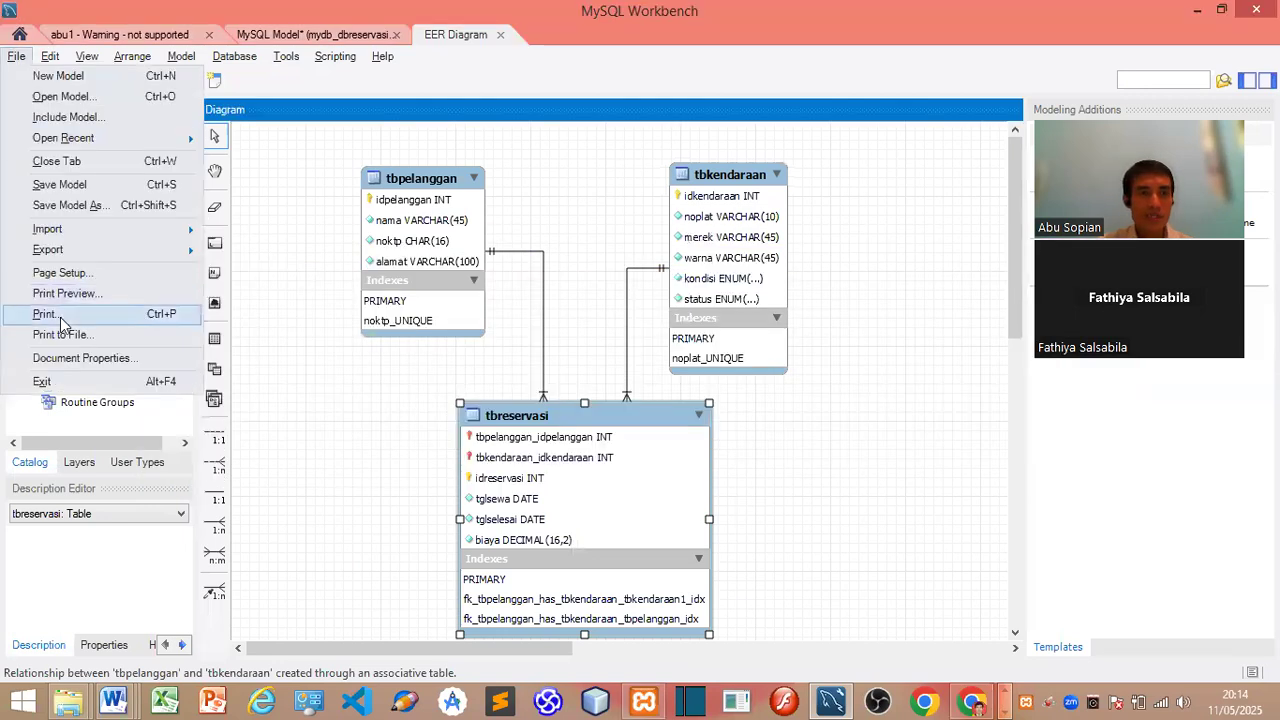
mouse_move(160, 256)
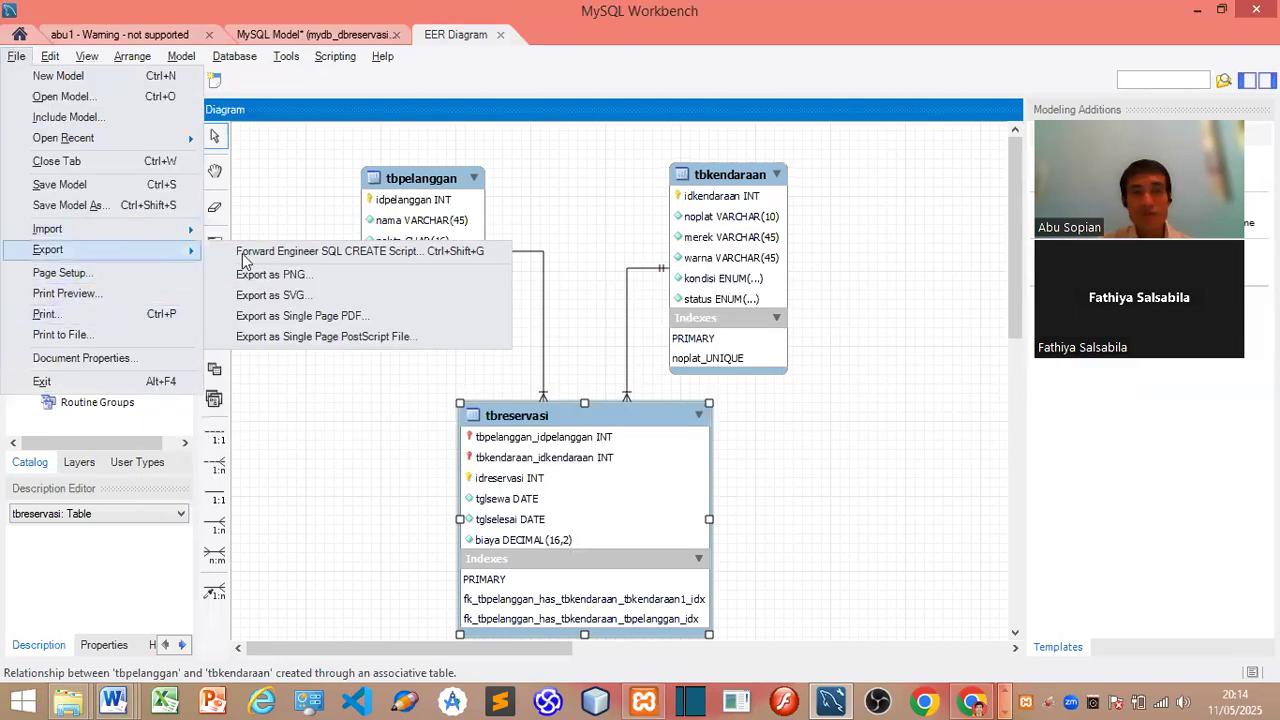
Step: Close the export menu and save the model as mydb_dbreservasi.mwb
click(924, 436)
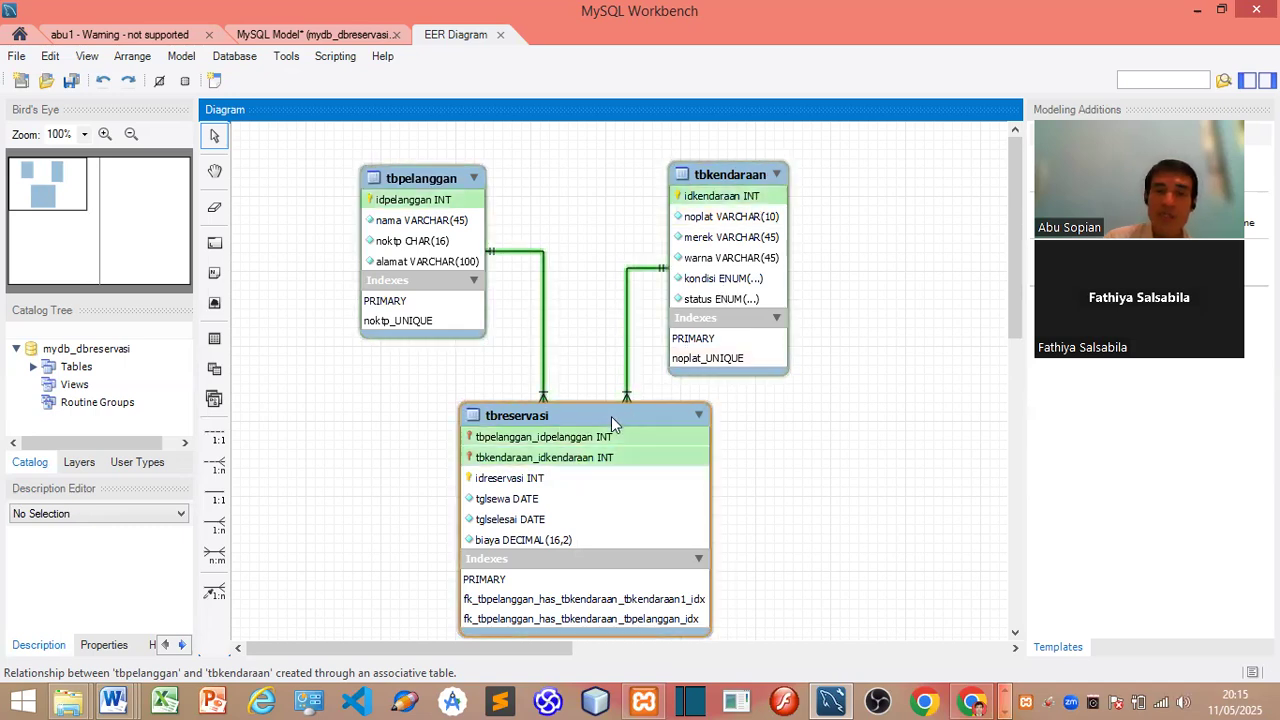
click(70, 82)
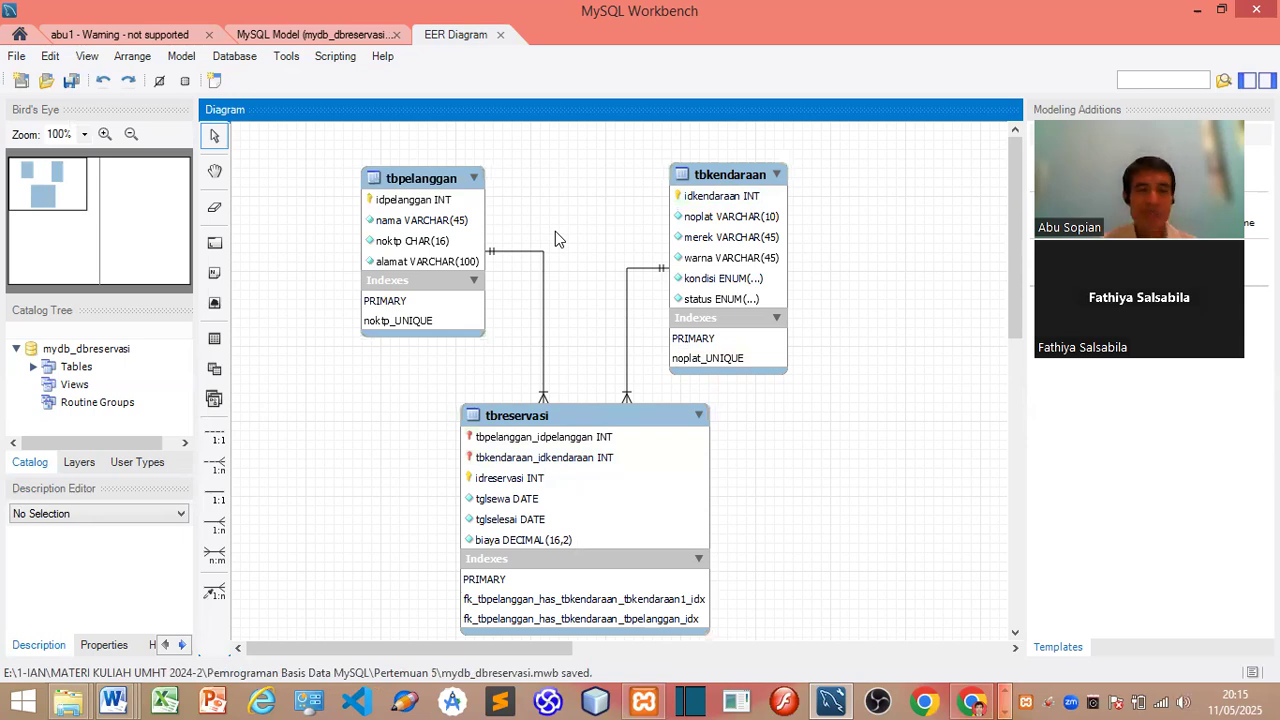
key(alt+Tab)
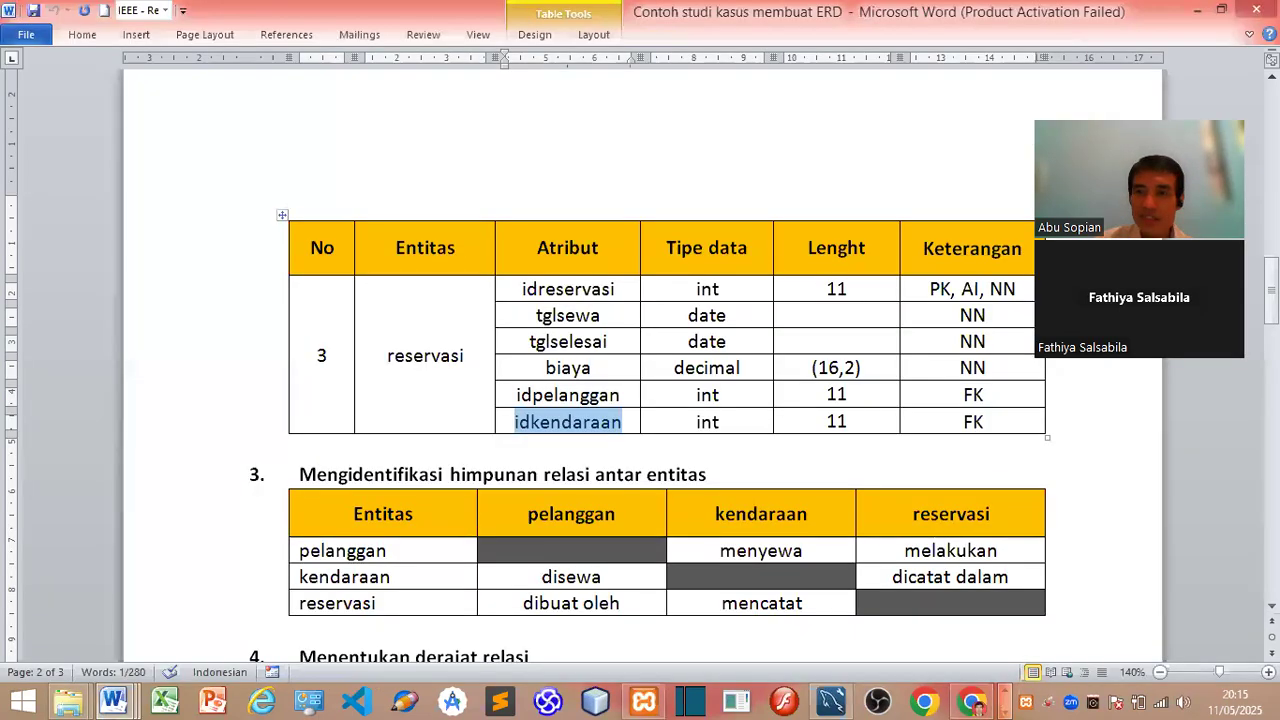
Step: Scroll through the Word document's attribute tables and reference ERD, then switch back to Workbench
scroll(640, 370, down, 8)
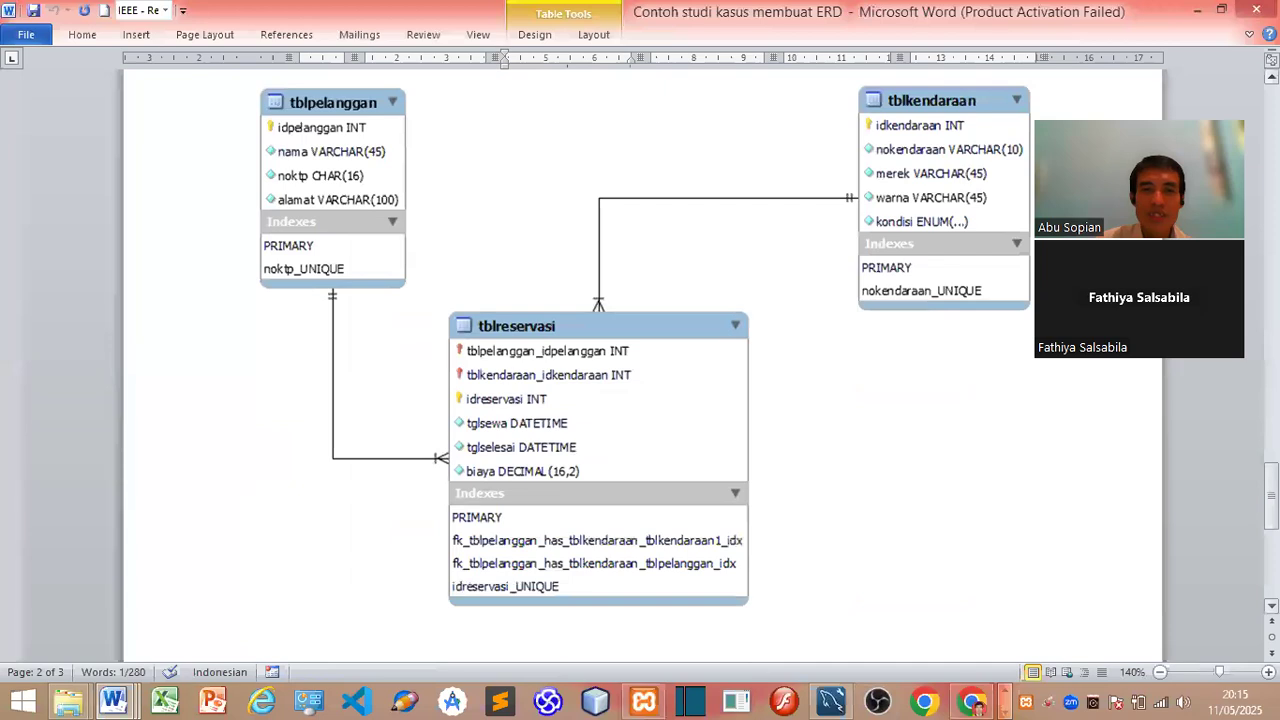
ctrl+scroll(791, 429, down, 9)
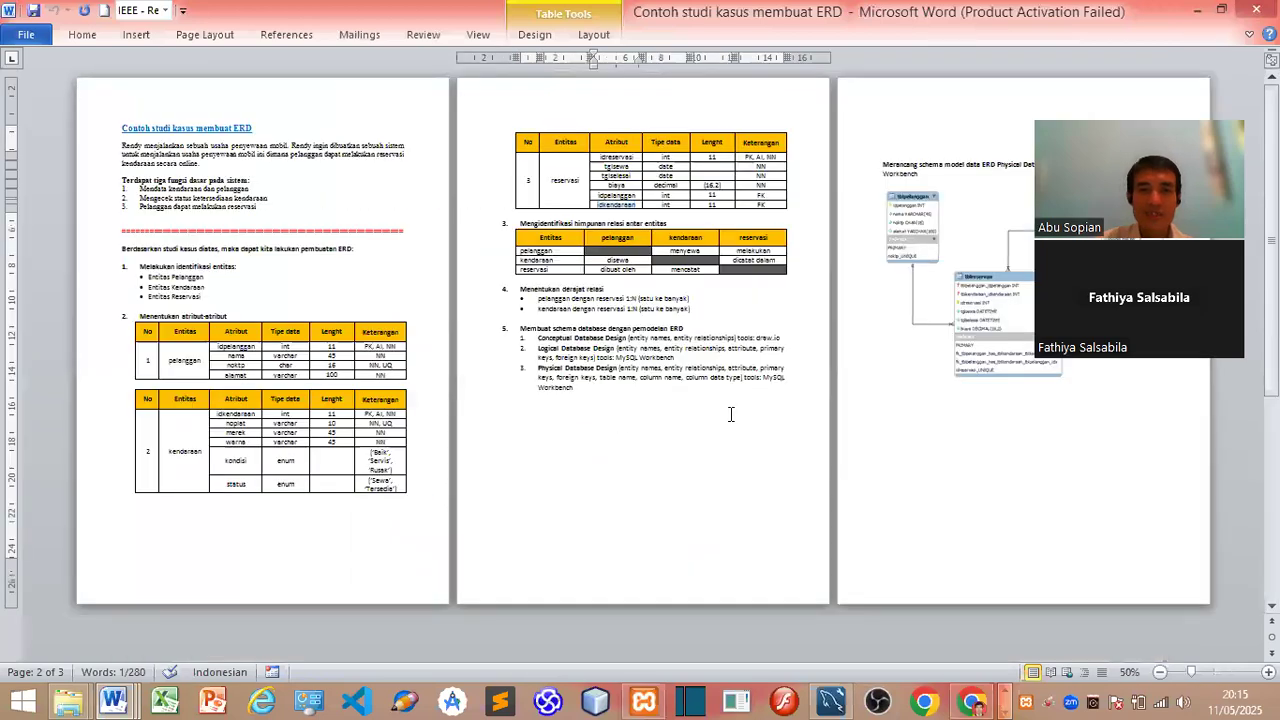
ctrl+scroll(731, 414, up, 6)
scroll(731, 414, down, 5)
scroll(886, 572, down, 7)
scroll(886, 572, up, 1)
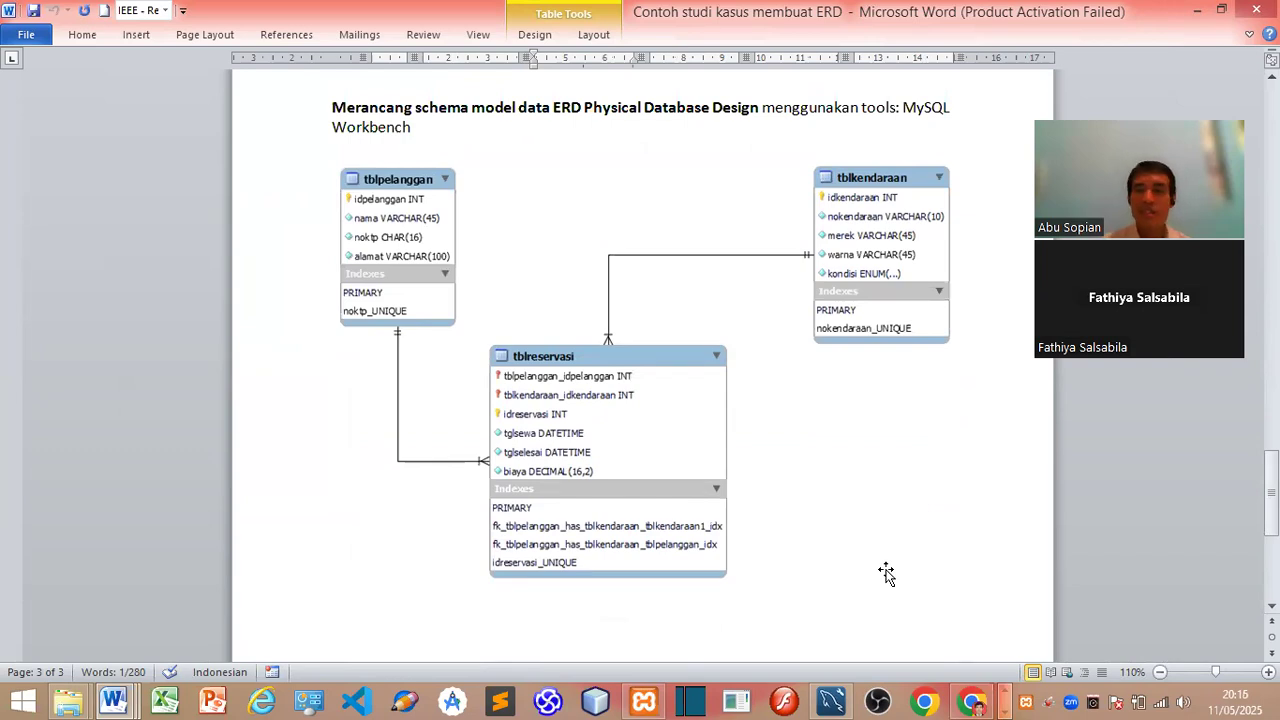
drag(1271, 485, 1271, 187)
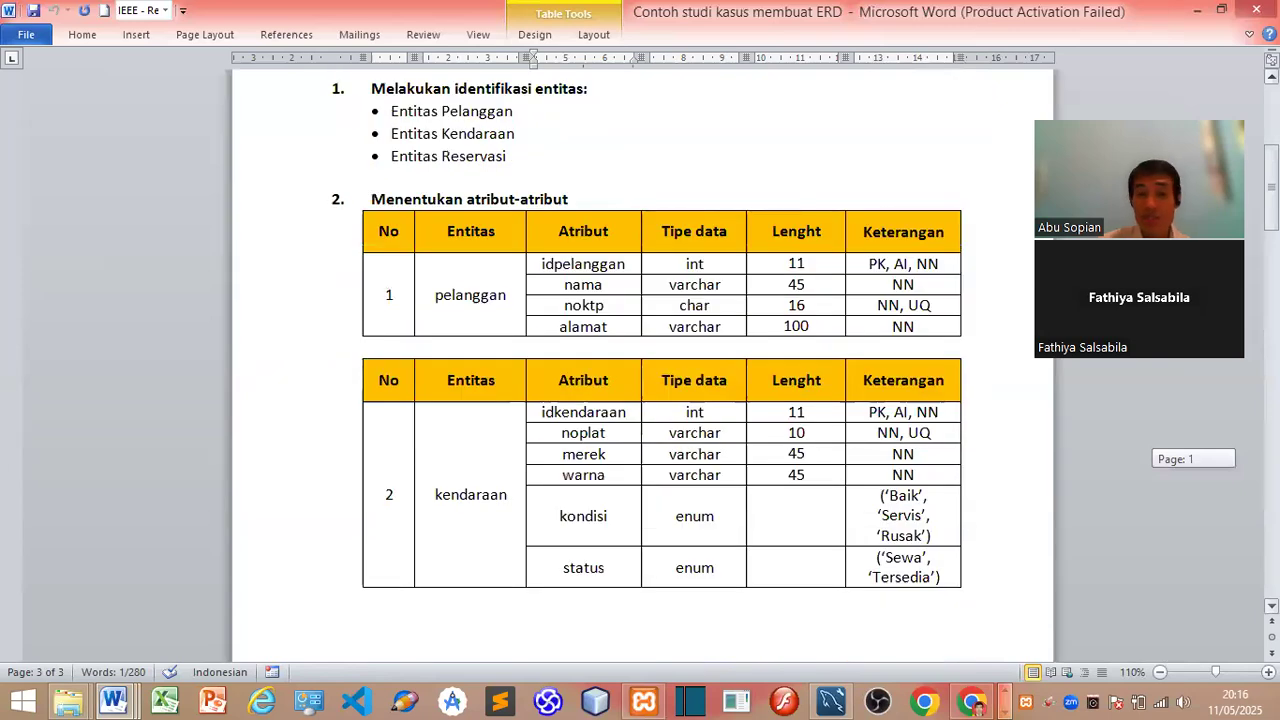
mouse_move(1271, 187)
mouse_down()
mouse_move(1271, 327)
mouse_move(1271, 197)
mouse_up()
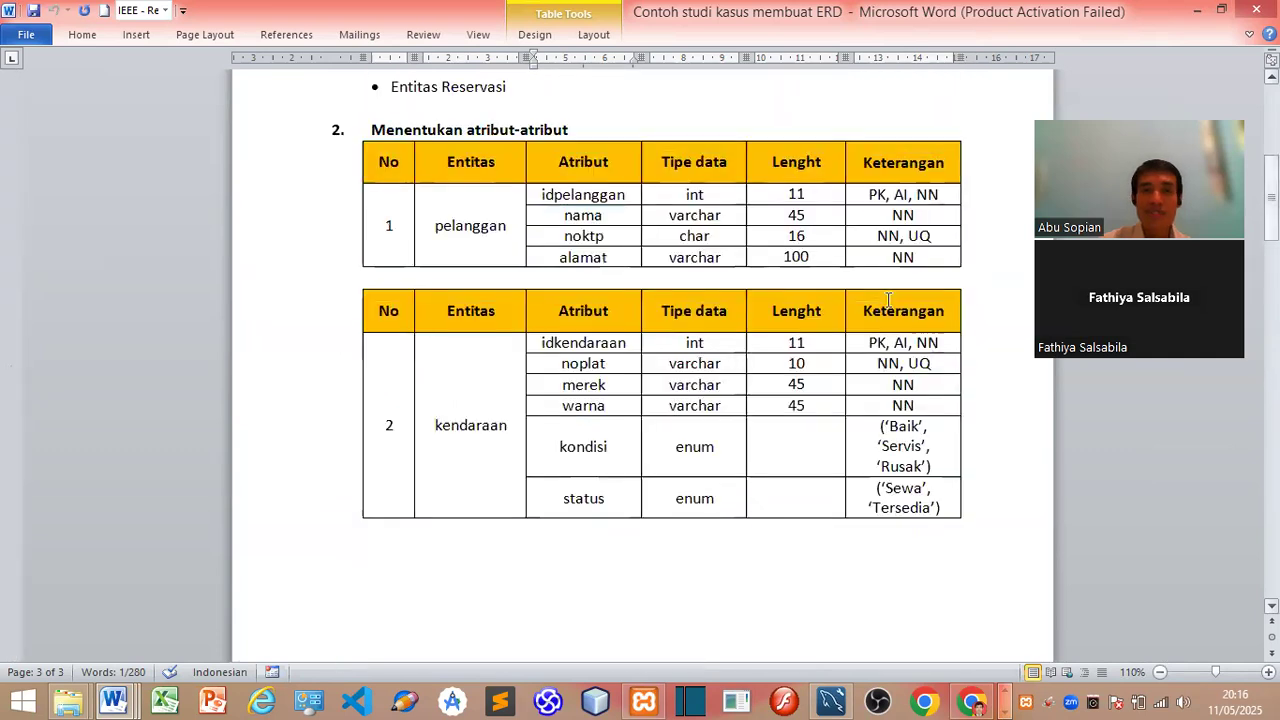
scroll(840, 540, down, 15)
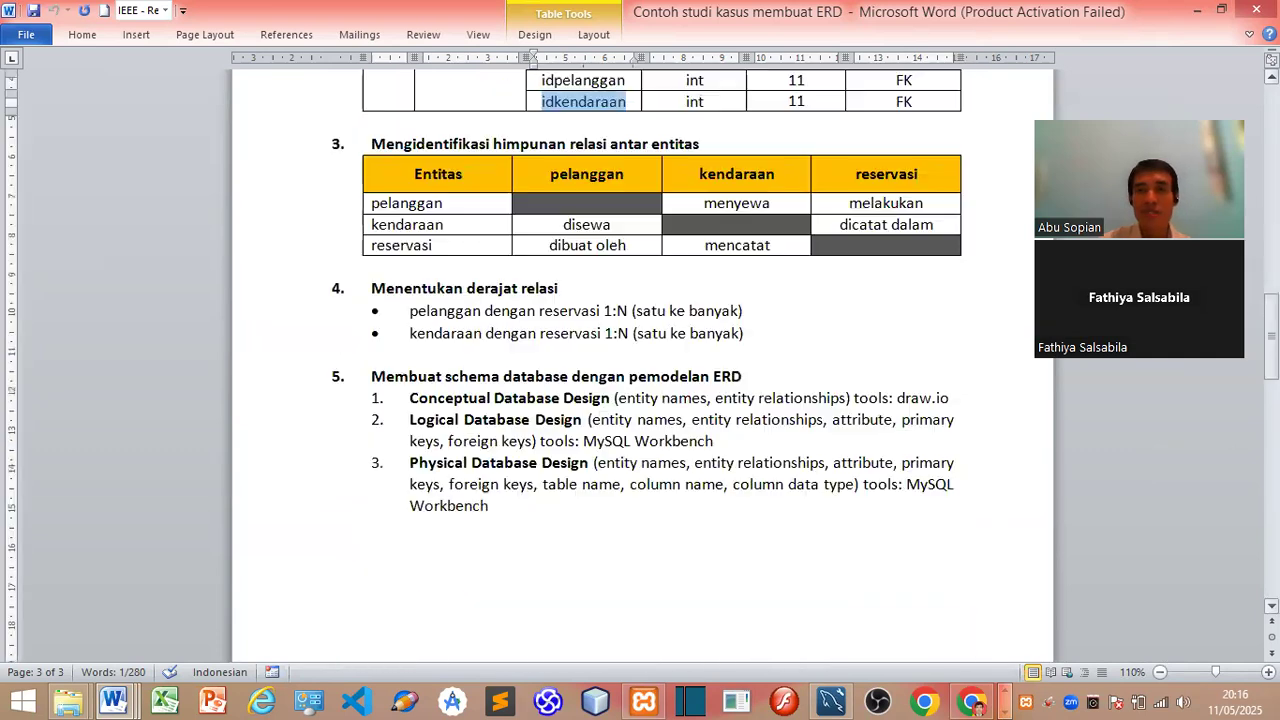
key(alt+Tab)
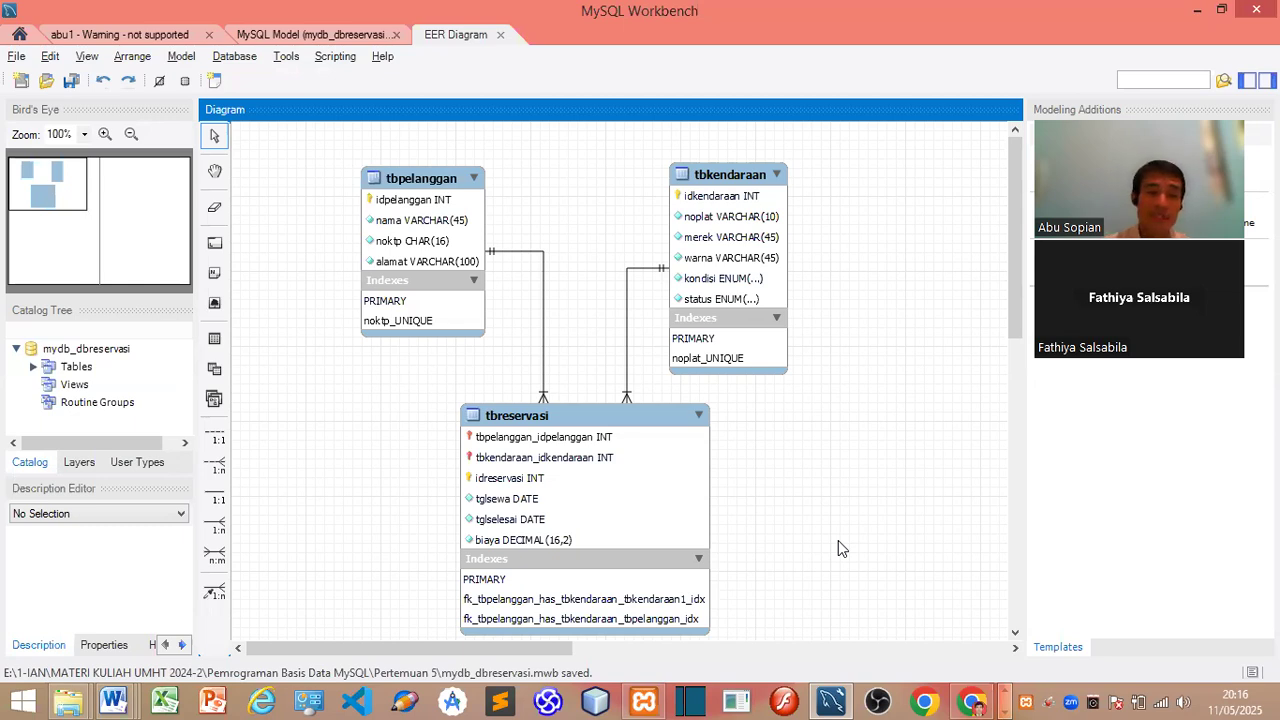
Step: Bring up the File Explorer window showing the Pertemuan 5 folder
click(68, 703)
click(318, 617)
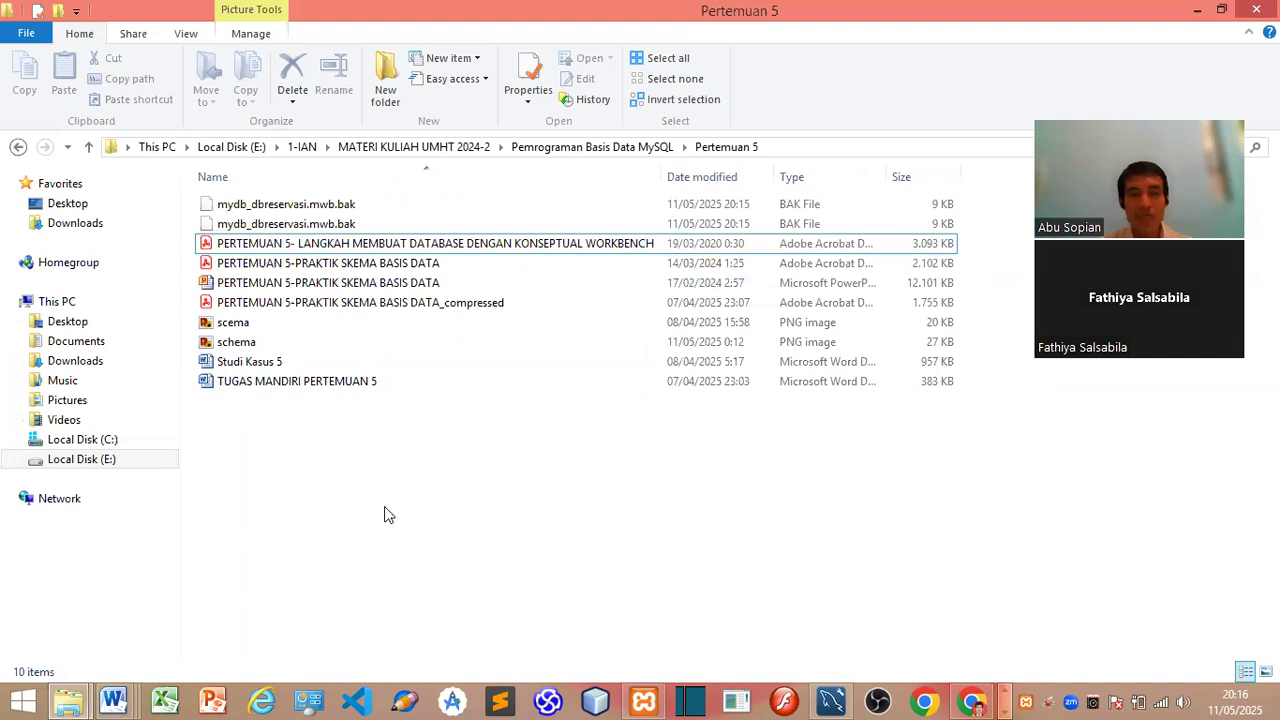
Step: After checking the mydb_dbreservasi.mwb.bak backups, switch back to the Workbench diagram
key(alt+Tab)
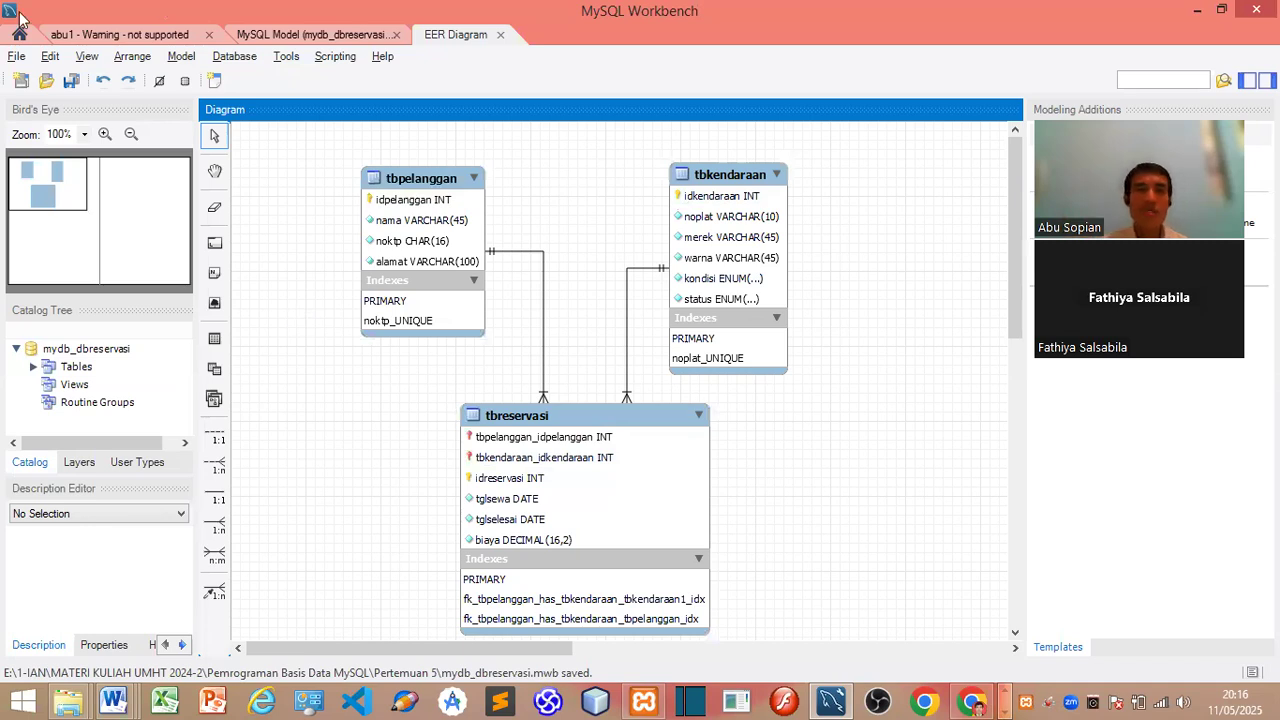
Step: Run Database > Forward Engineer, keeping the connection and default options, until the SQL script review
click(235, 59)
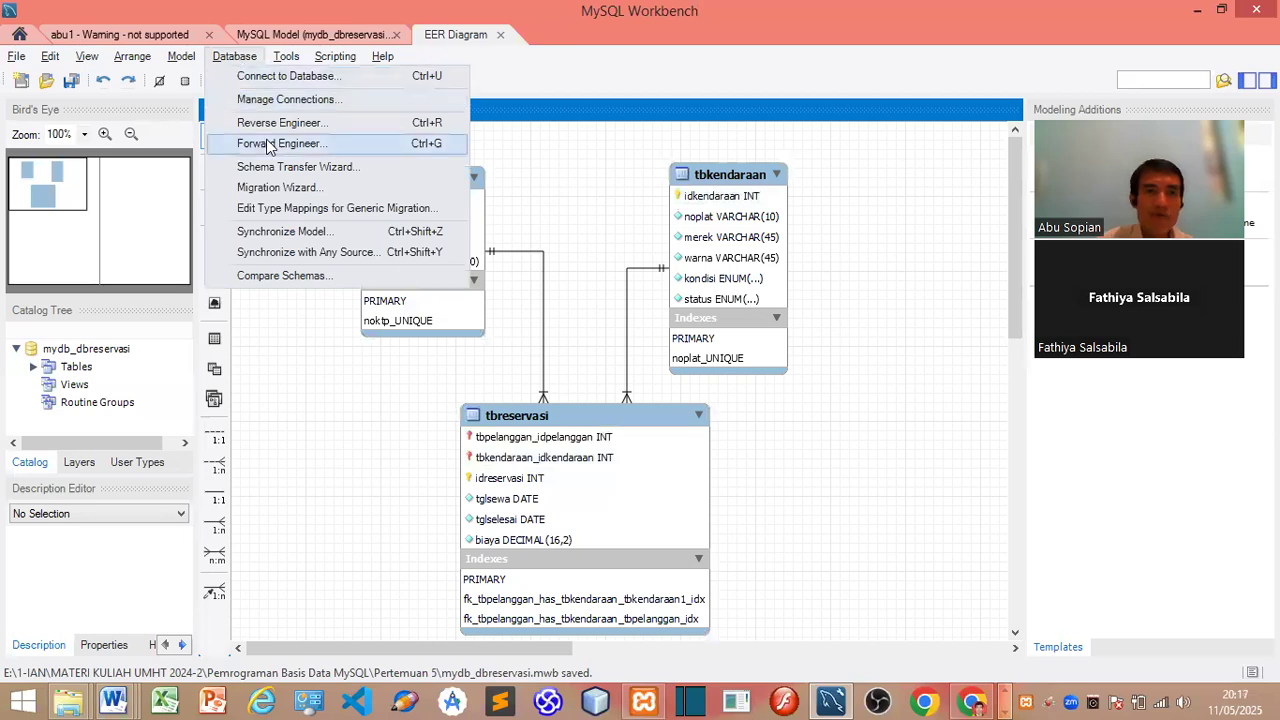
click(352, 146)
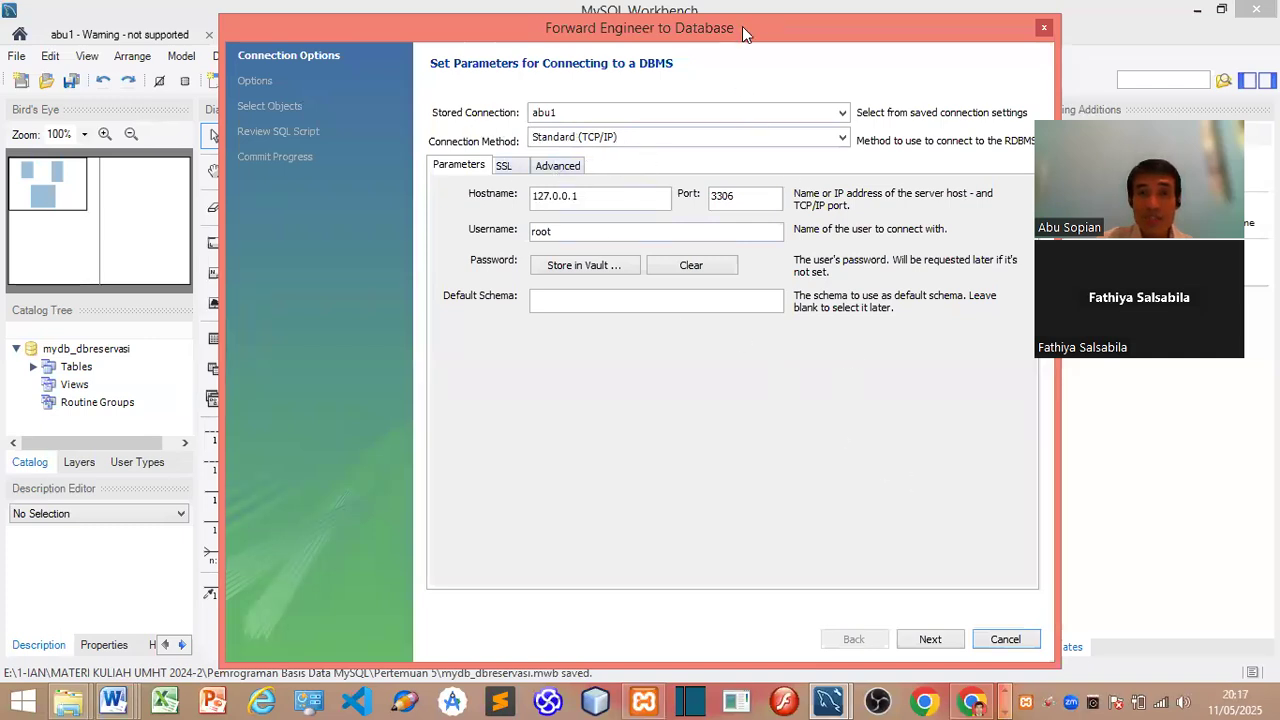
drag(742, 26, 659, 13)
click(848, 625)
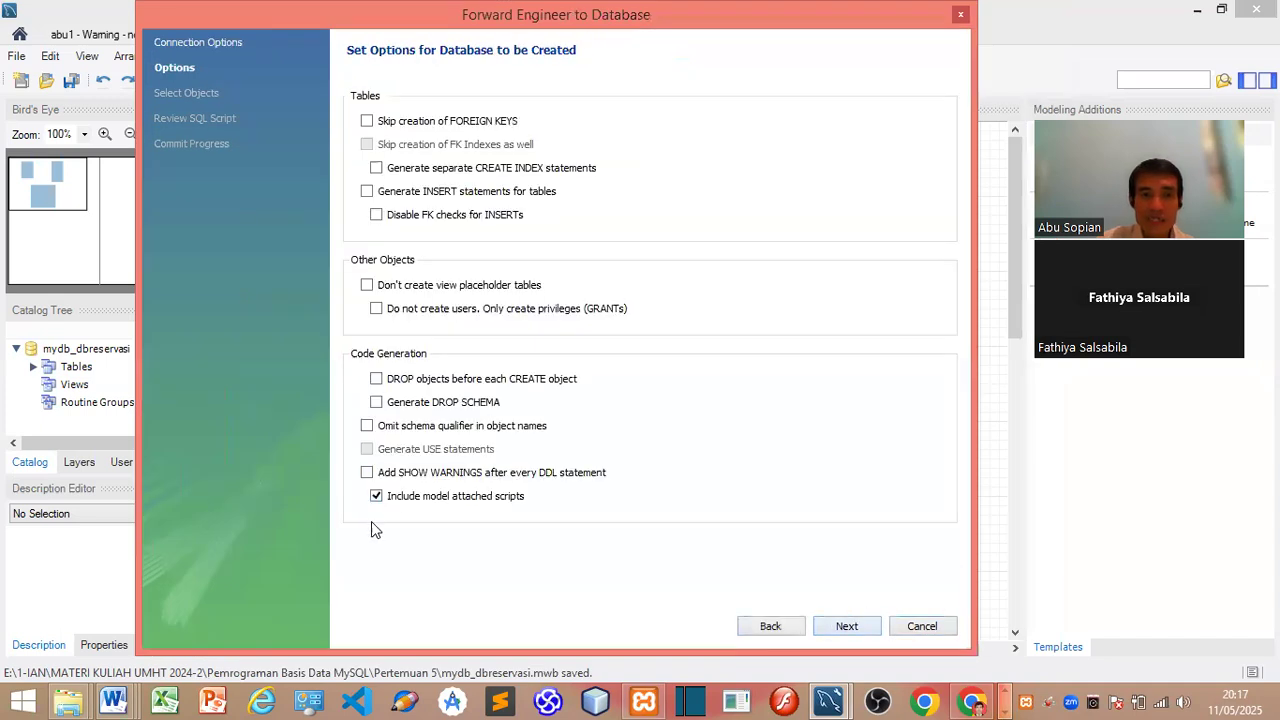
key(Return)
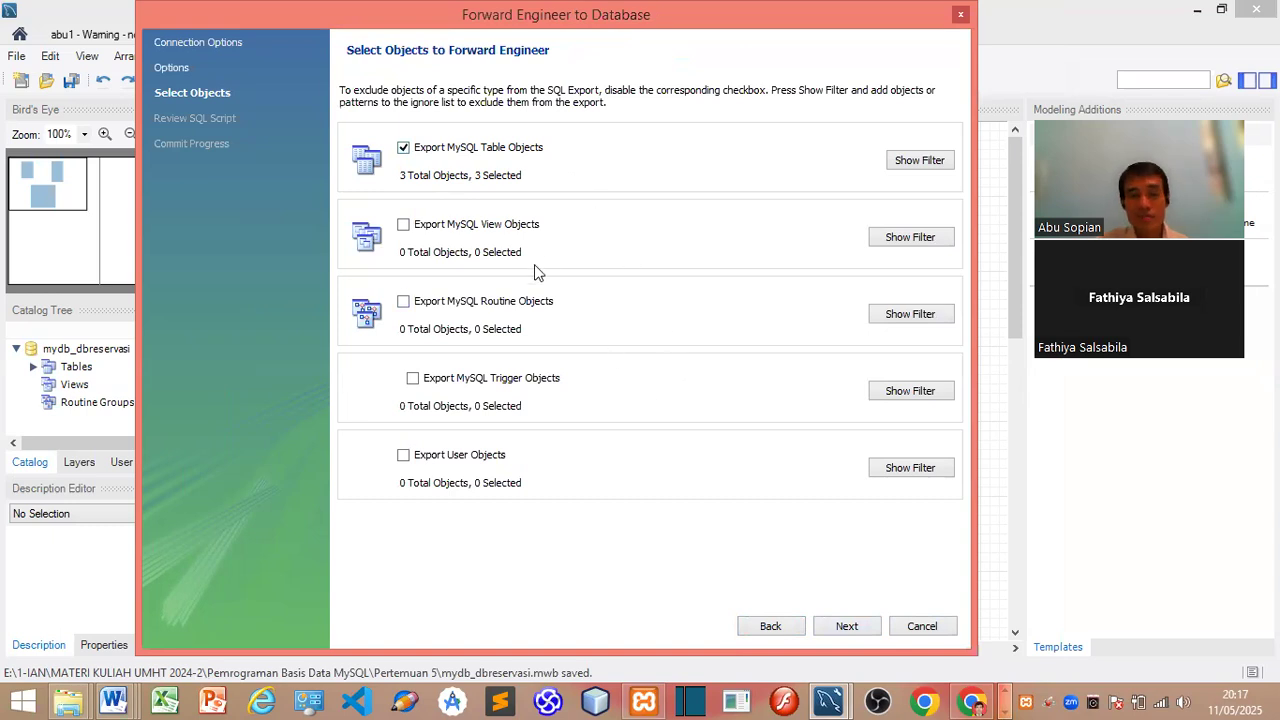
click(847, 620)
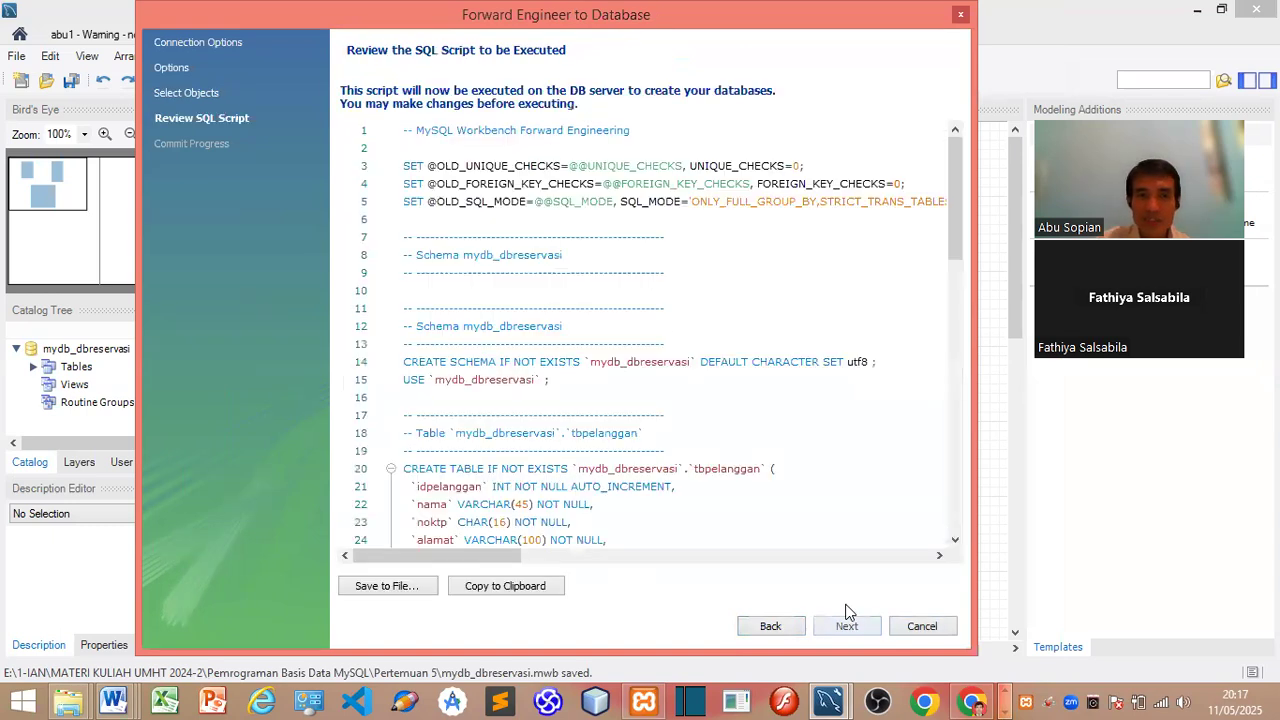
Step: Save the generated script as mydb_reservasi.sql, then execute it against the local server
drag(963, 205, 955, 426)
drag(955, 316, 929, 118)
scroll(935, 270, down, 16)
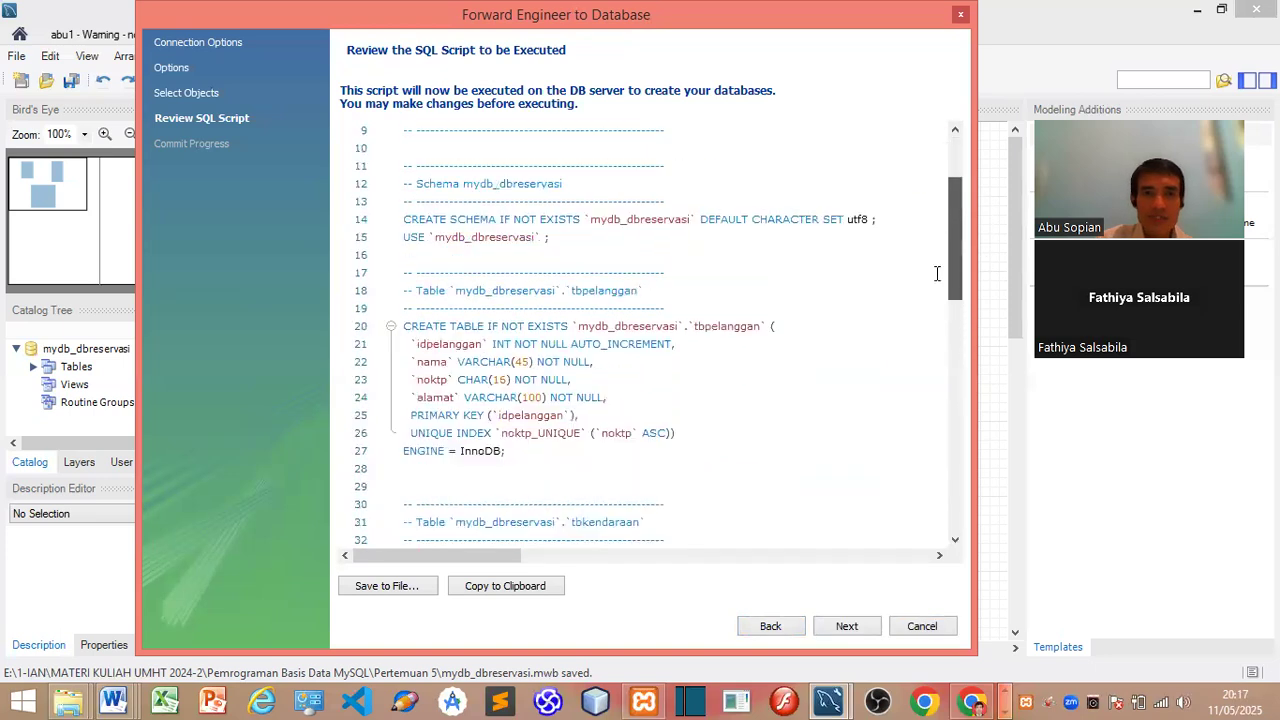
click(392, 585)
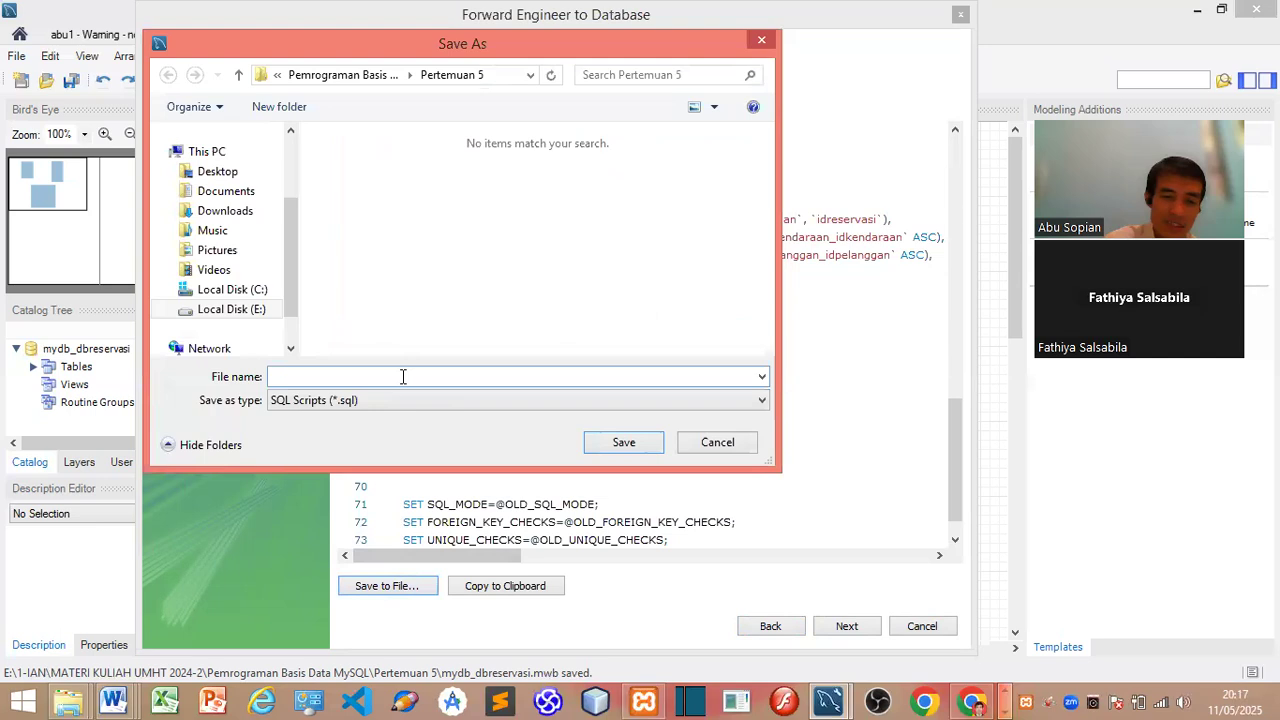
text(mydb_reservasi)
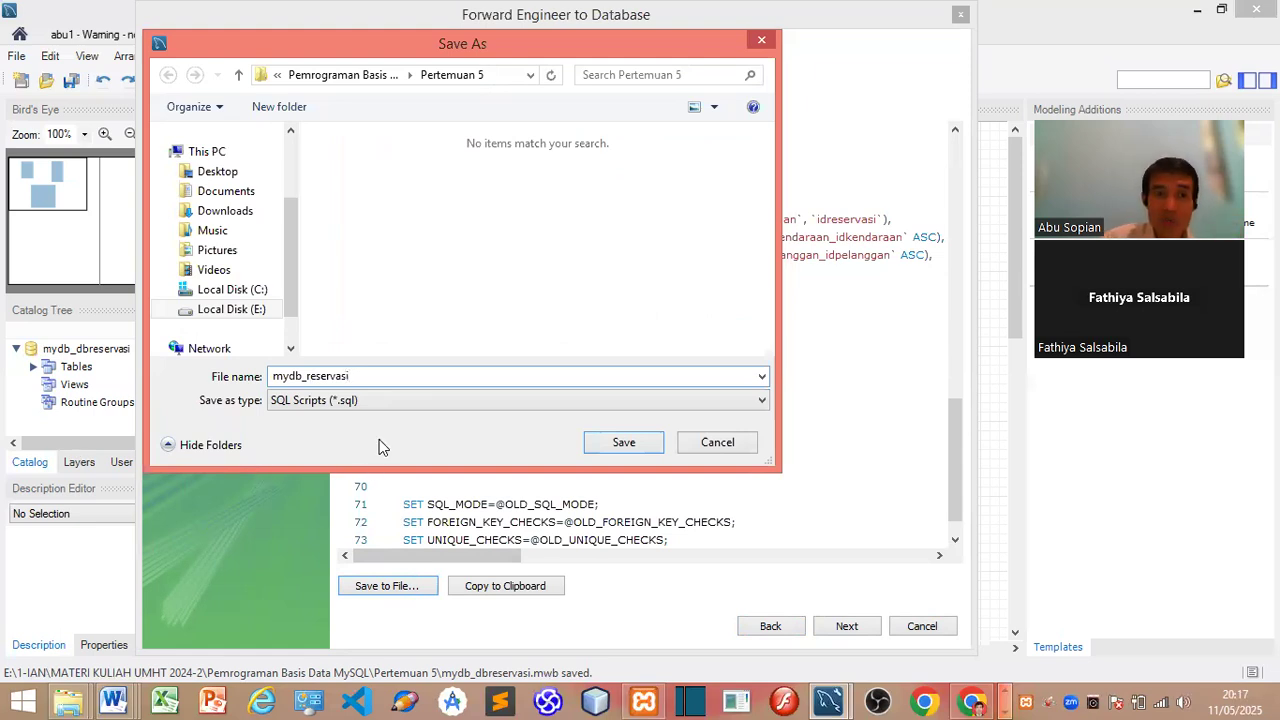
click(626, 446)
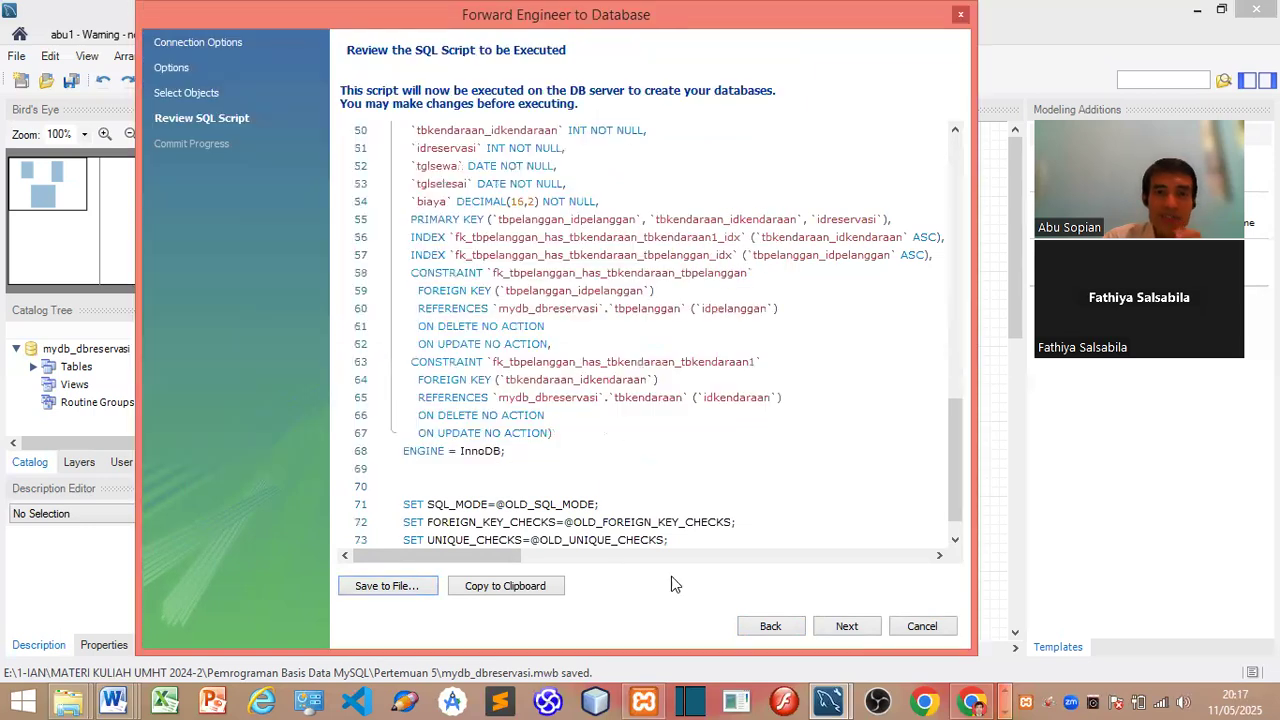
click(846, 626)
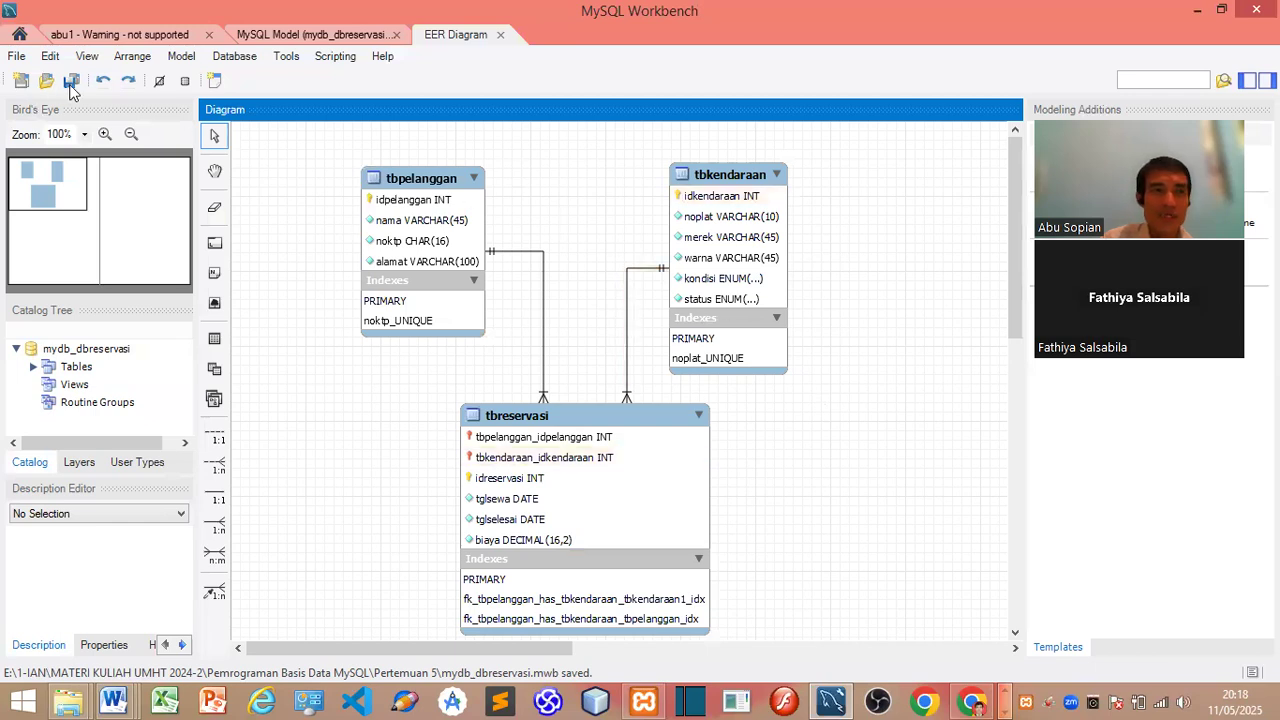
Step: Filter the Navigator for mydb_dbreservasi and expand its Tables to show tbkendaraan, tbpelanggan, tbreservasi
click(163, 36)
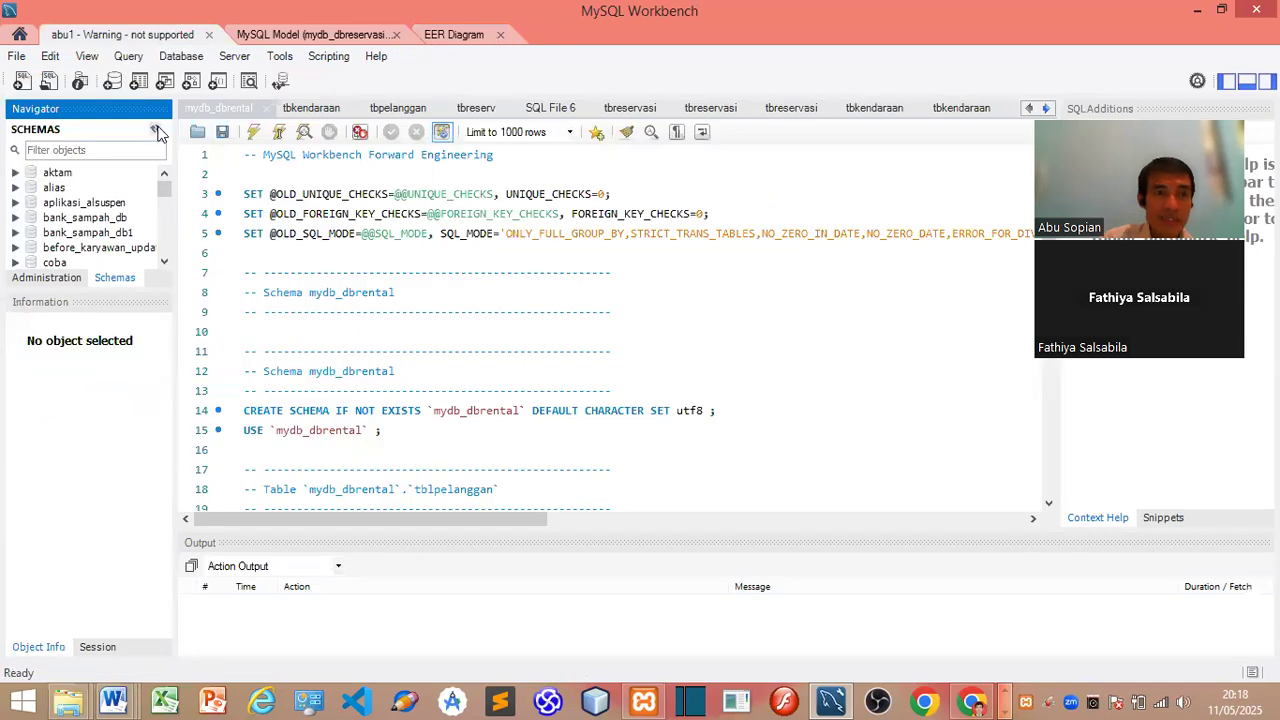
click(132, 144)
text(mydb_dbres)
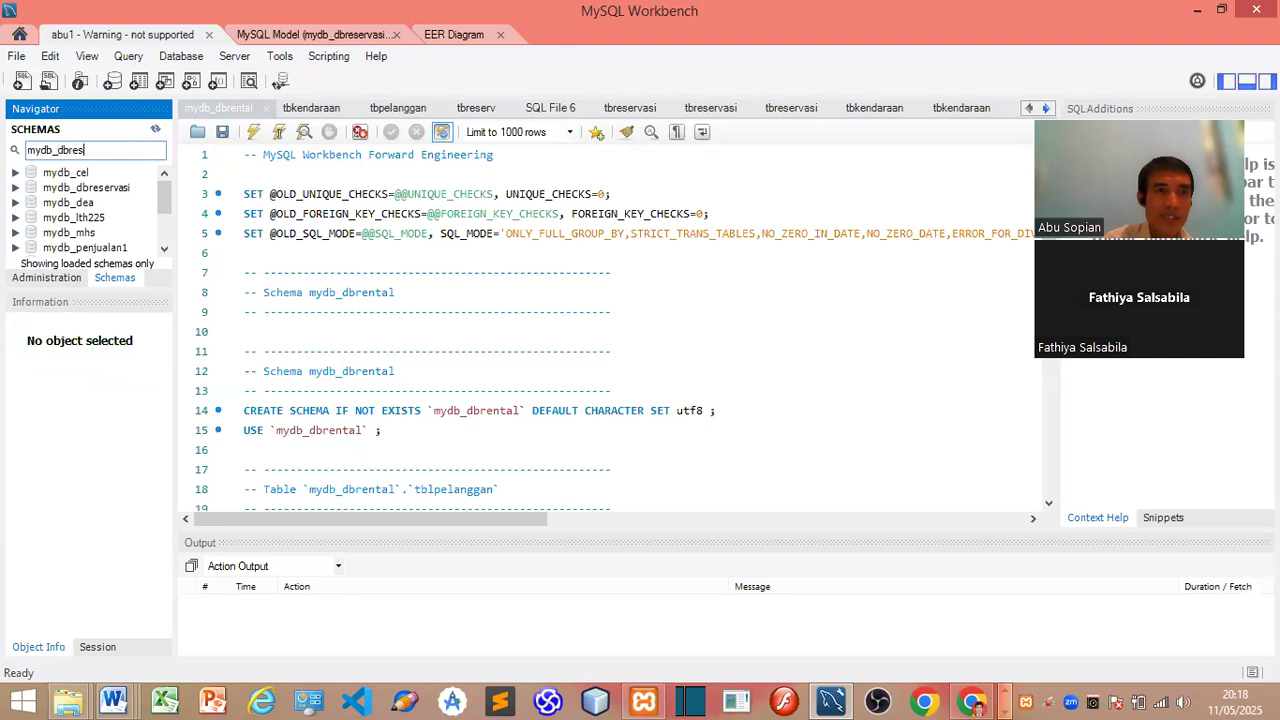
text(ervasi)
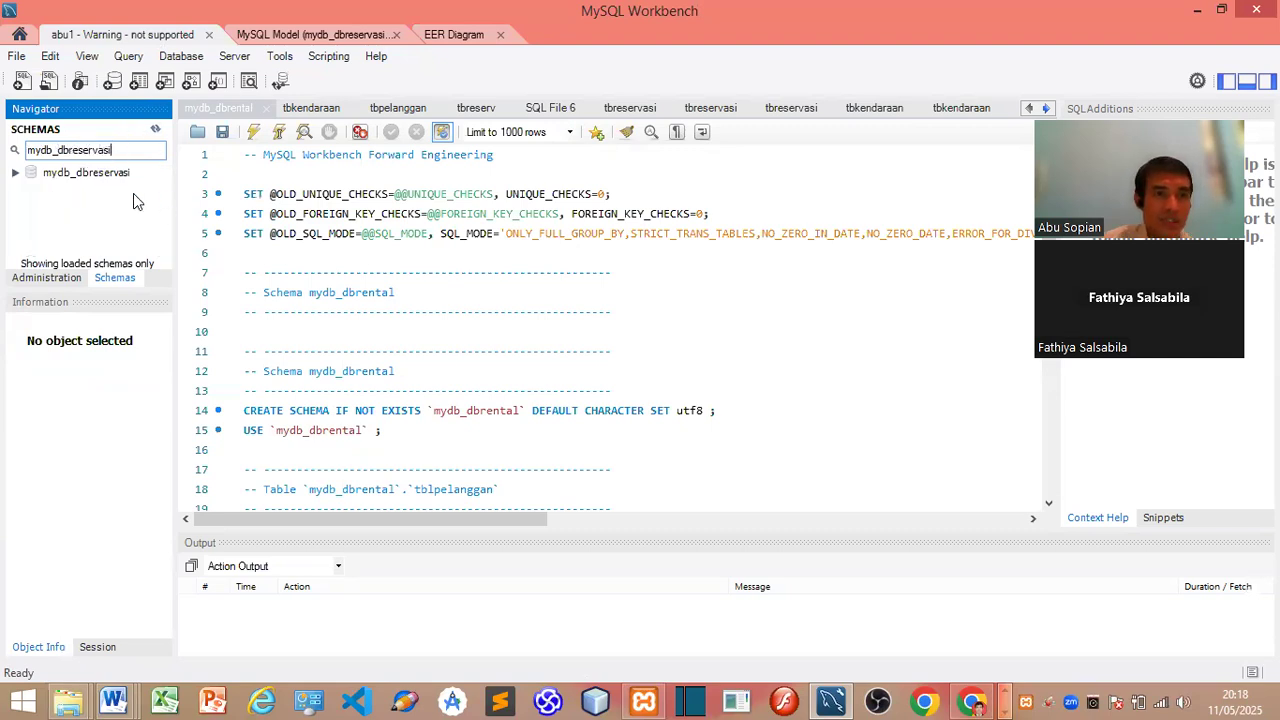
click(16, 176)
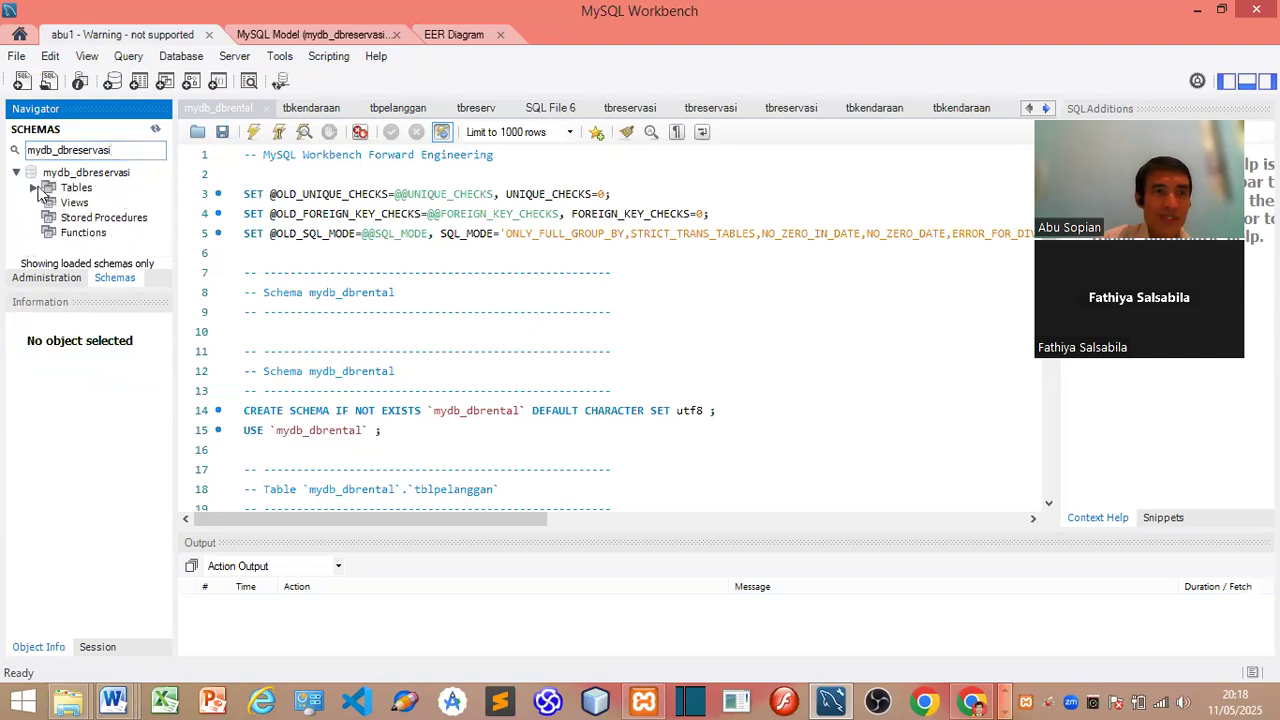
click(36, 188)
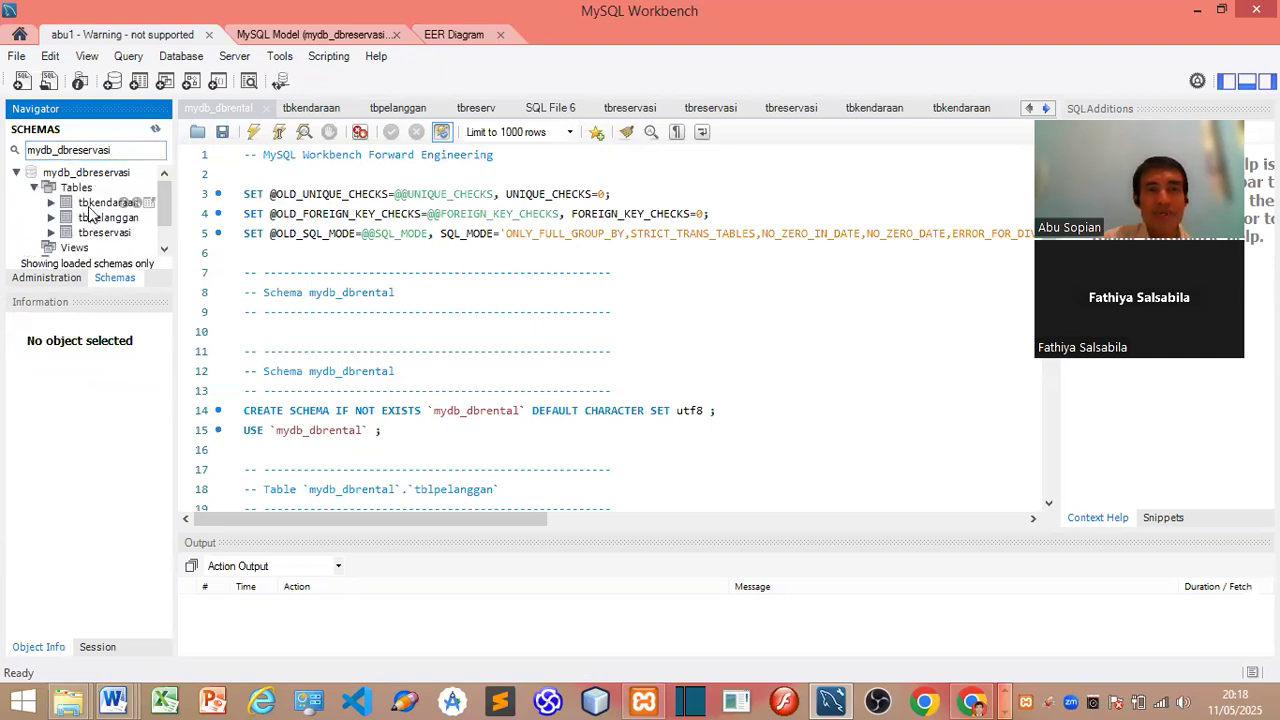
key(alt+Tab)
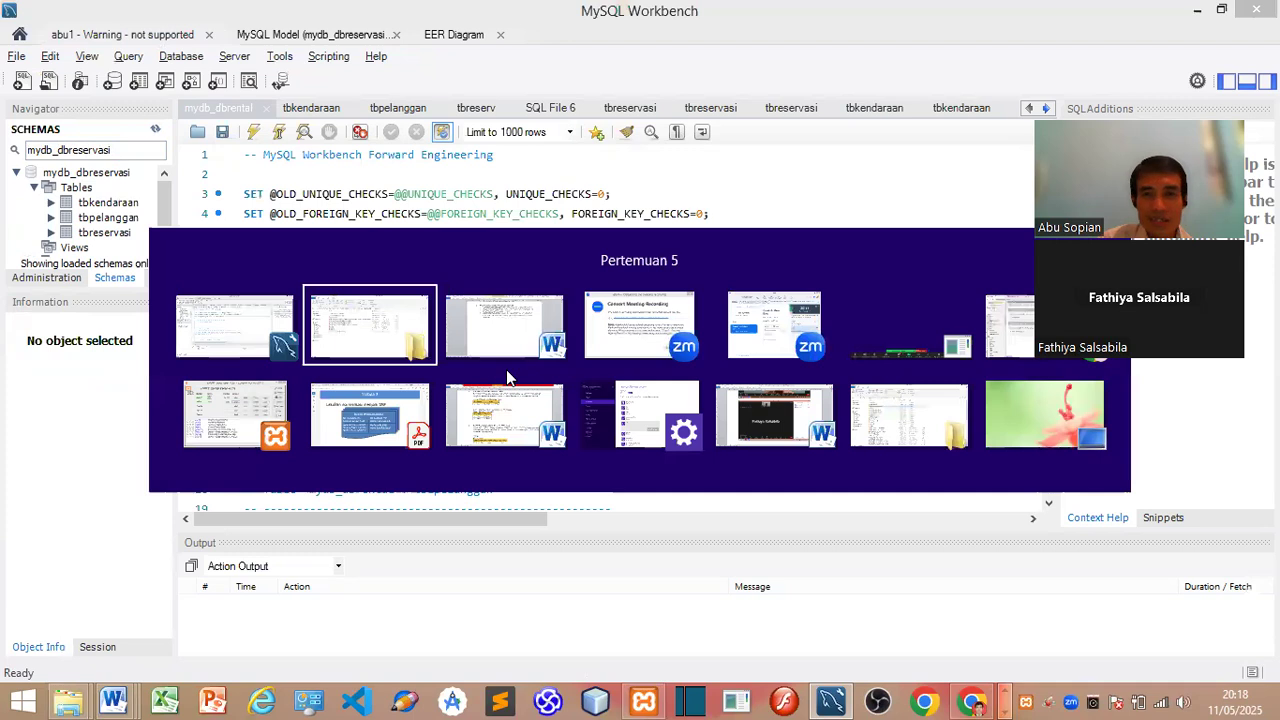
Step: In phpMyAdmin, reload the navigation tree and filter it for the mydb_ databases
key(alt+Tab)
key(alt+Tab)
key(alt+Tab)
key(alt+Tab)
key(alt+Tab)
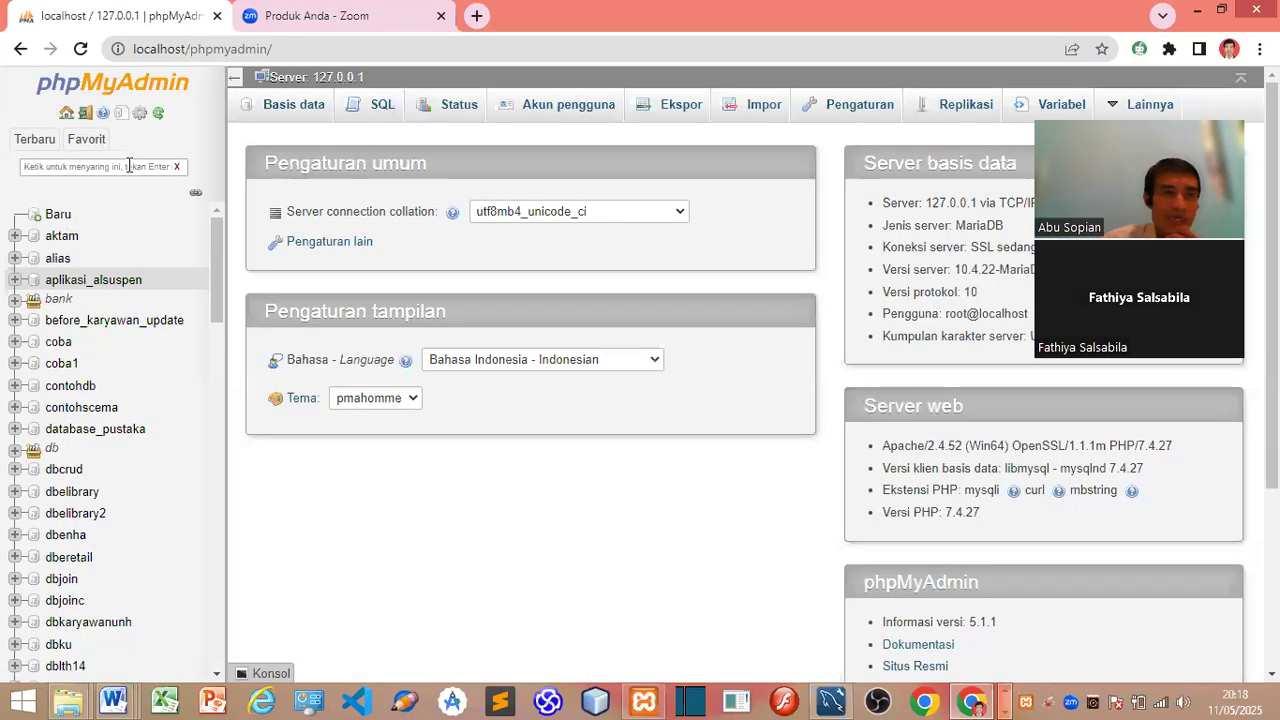
click(158, 113)
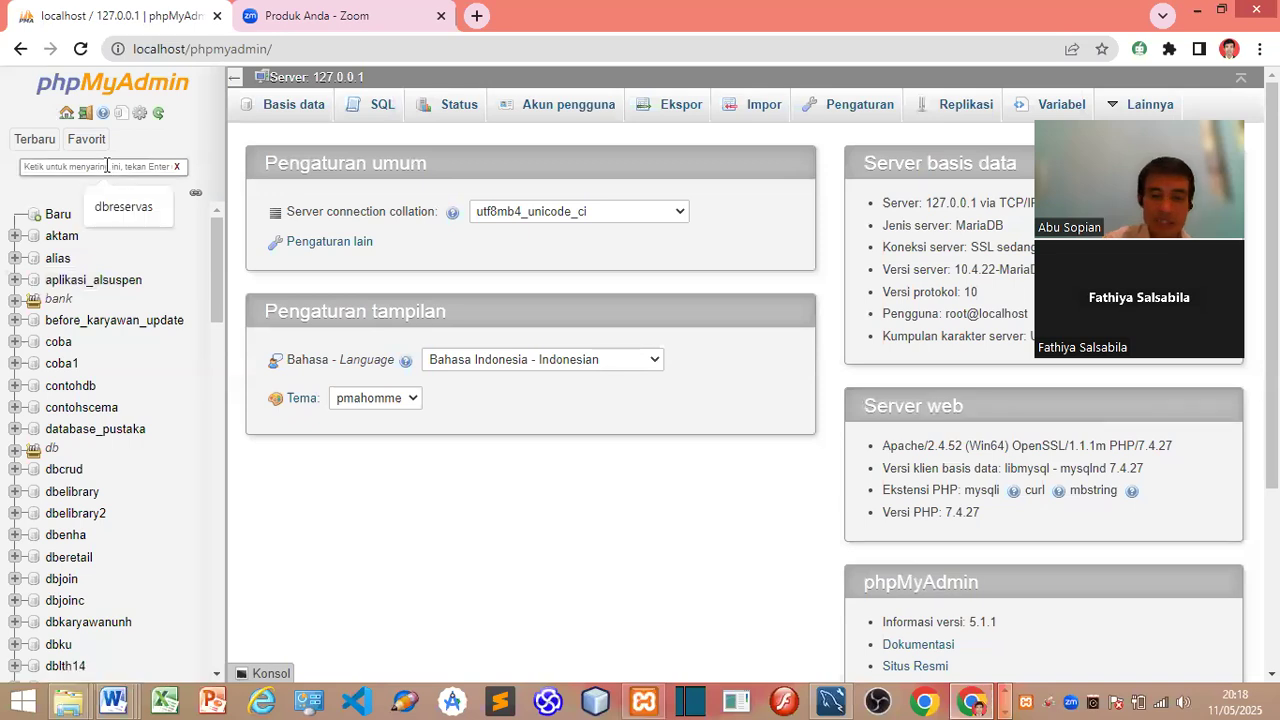
click(107, 166)
text(mydb_)
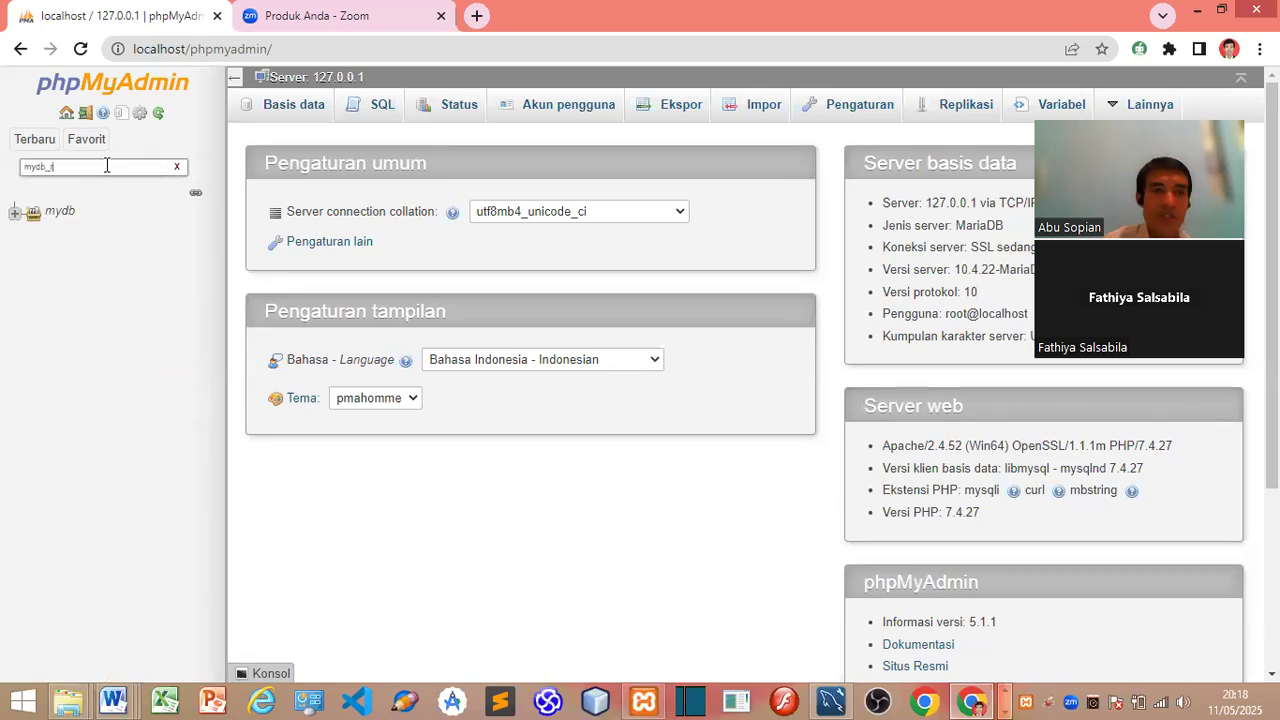
text(dbreser)
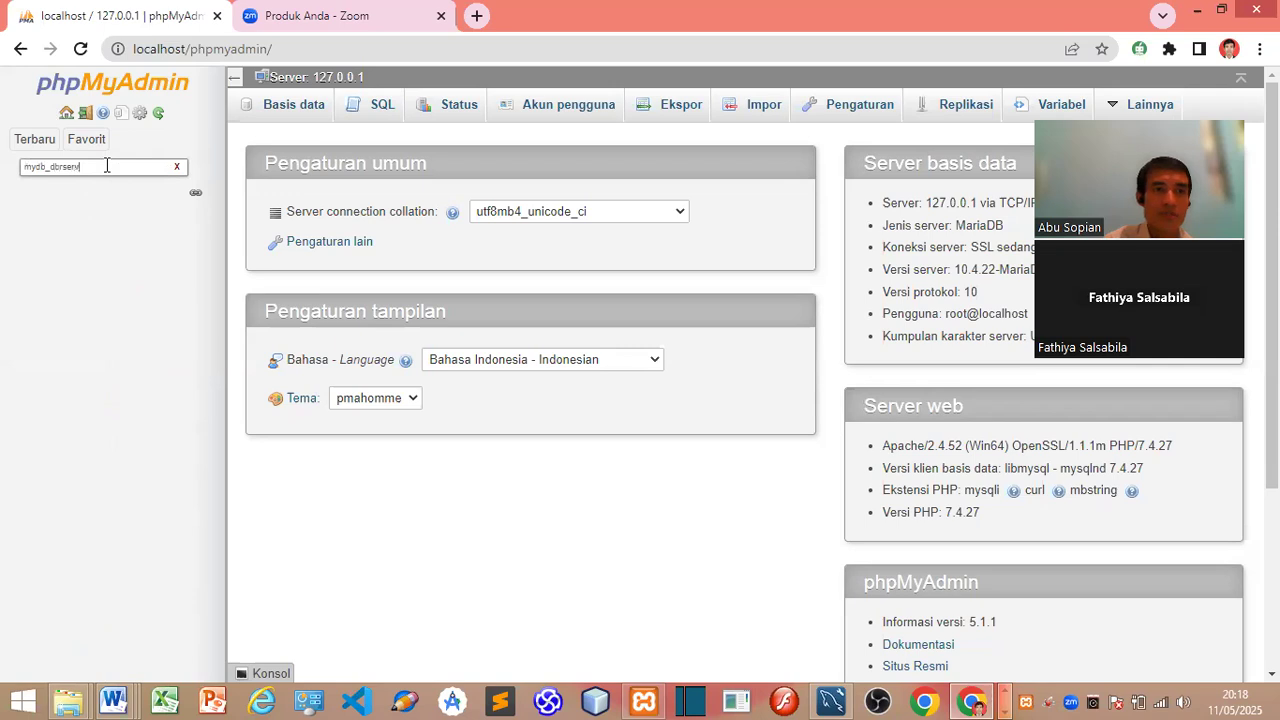
text(vasi)
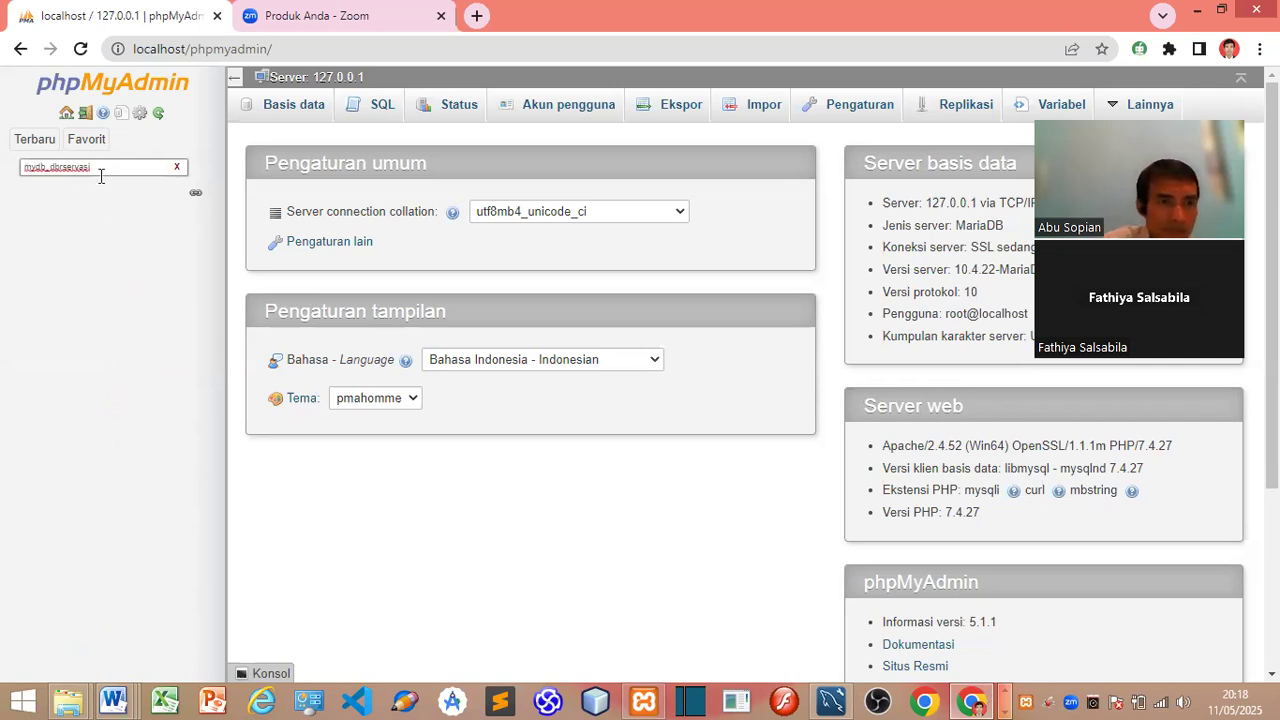
click(157, 116)
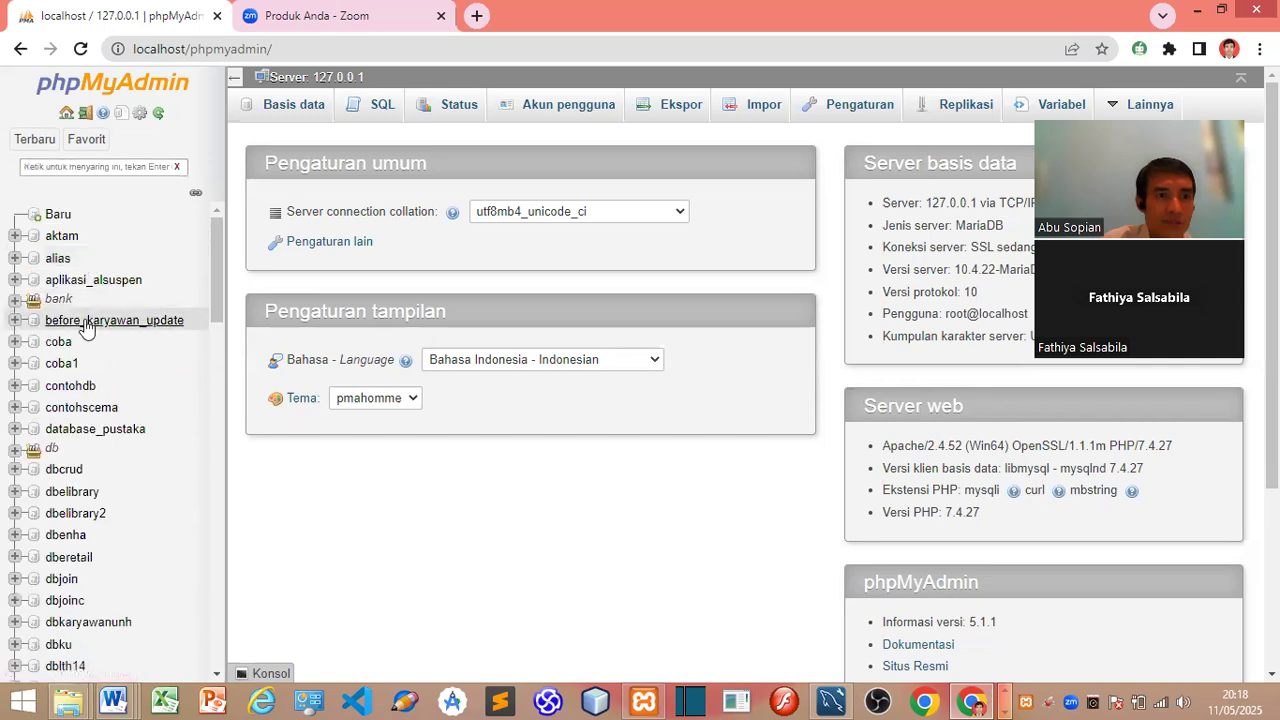
click(93, 167)
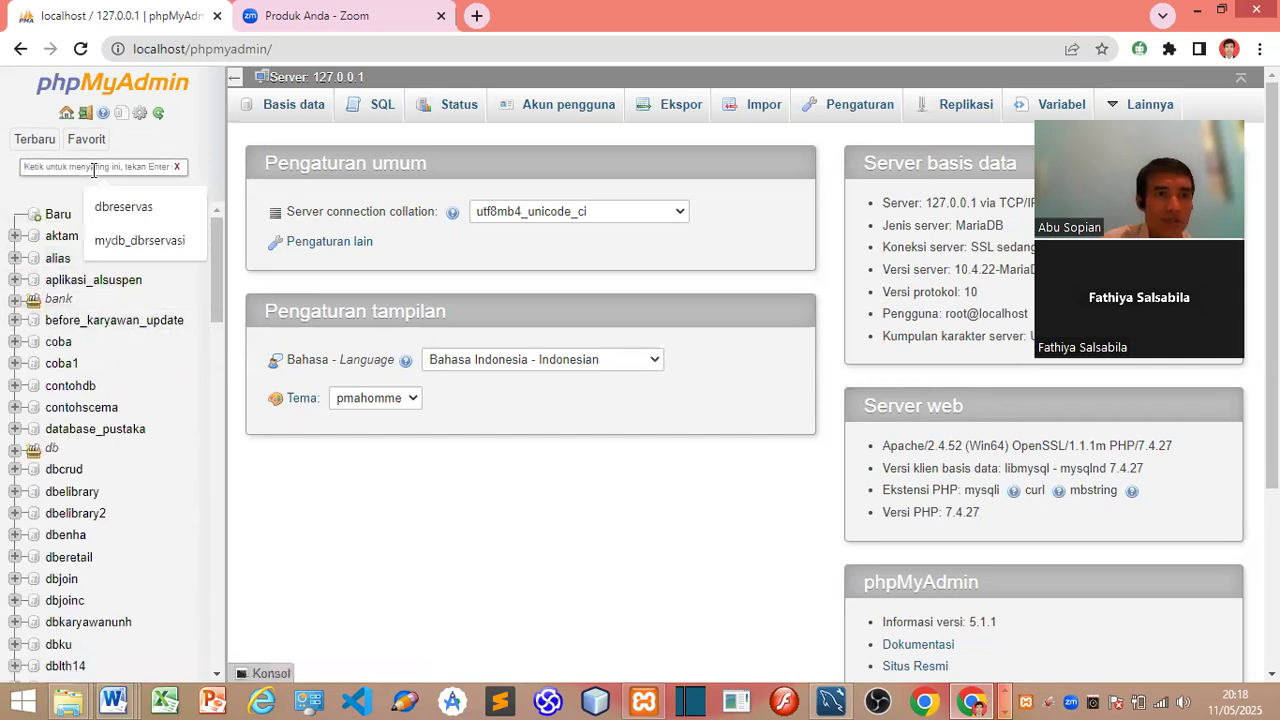
click(107, 240)
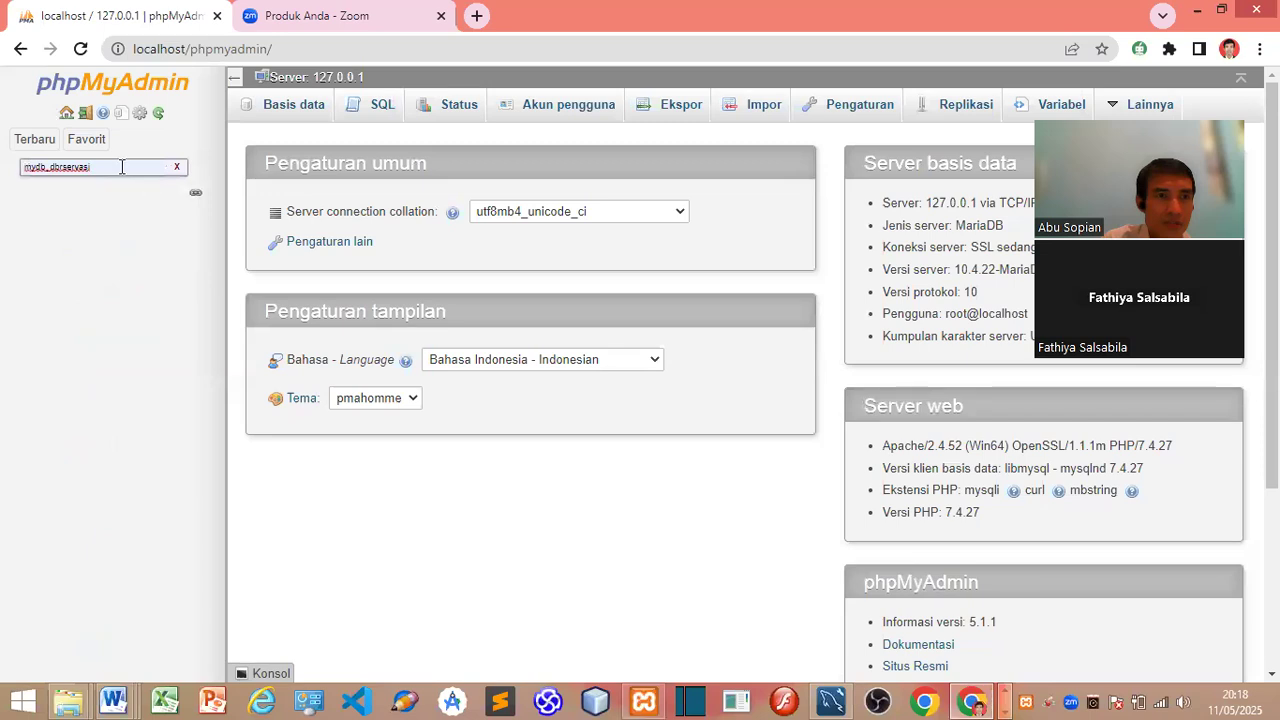
key(BackSpace)
key(BackSpace)
key(BackSpace)
key(BackSpace)
key(BackSpace)
key(BackSpace)
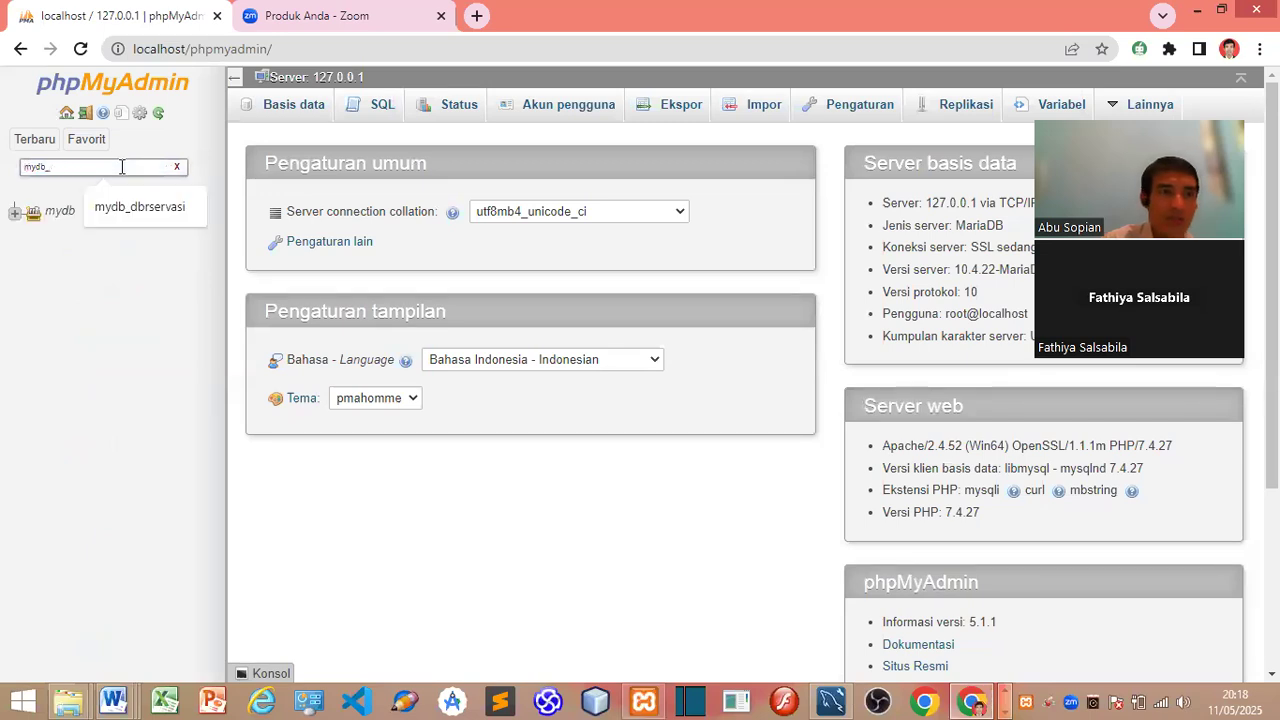
Step: Expand mydb_dbreservasi and open its structure page showing three empty tables
click(14, 212)
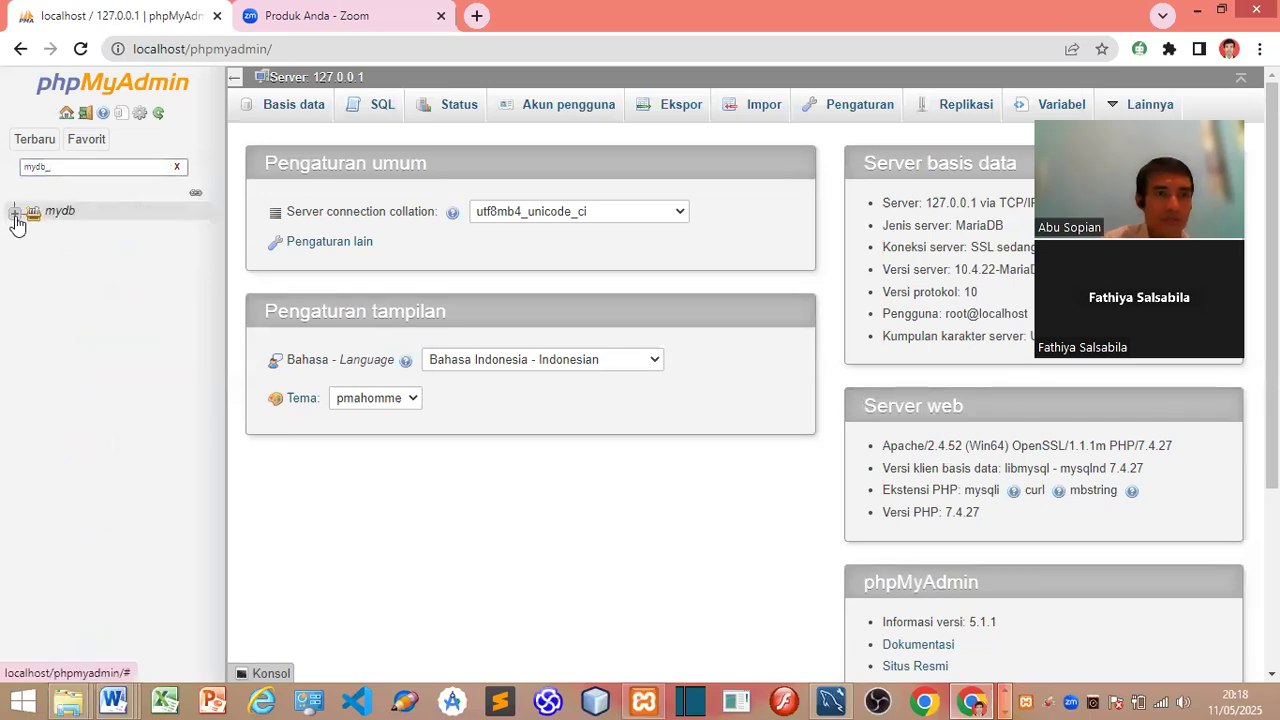
click(33, 254)
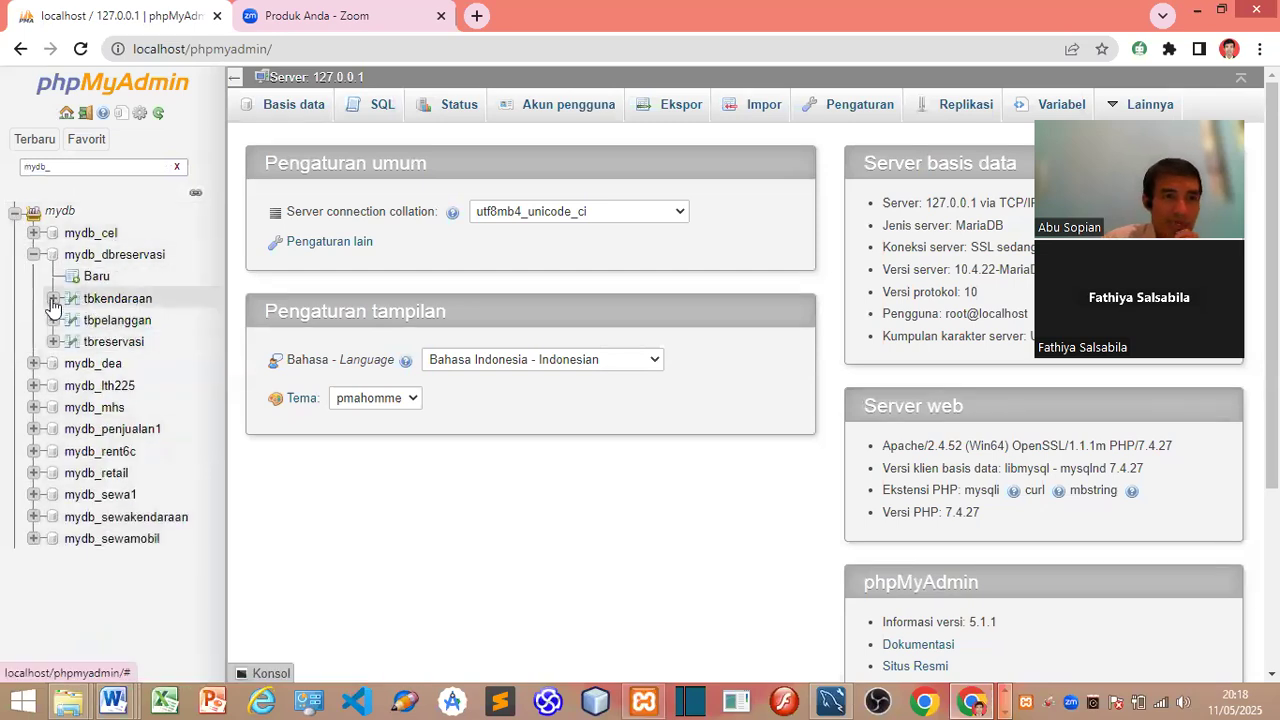
click(53, 300)
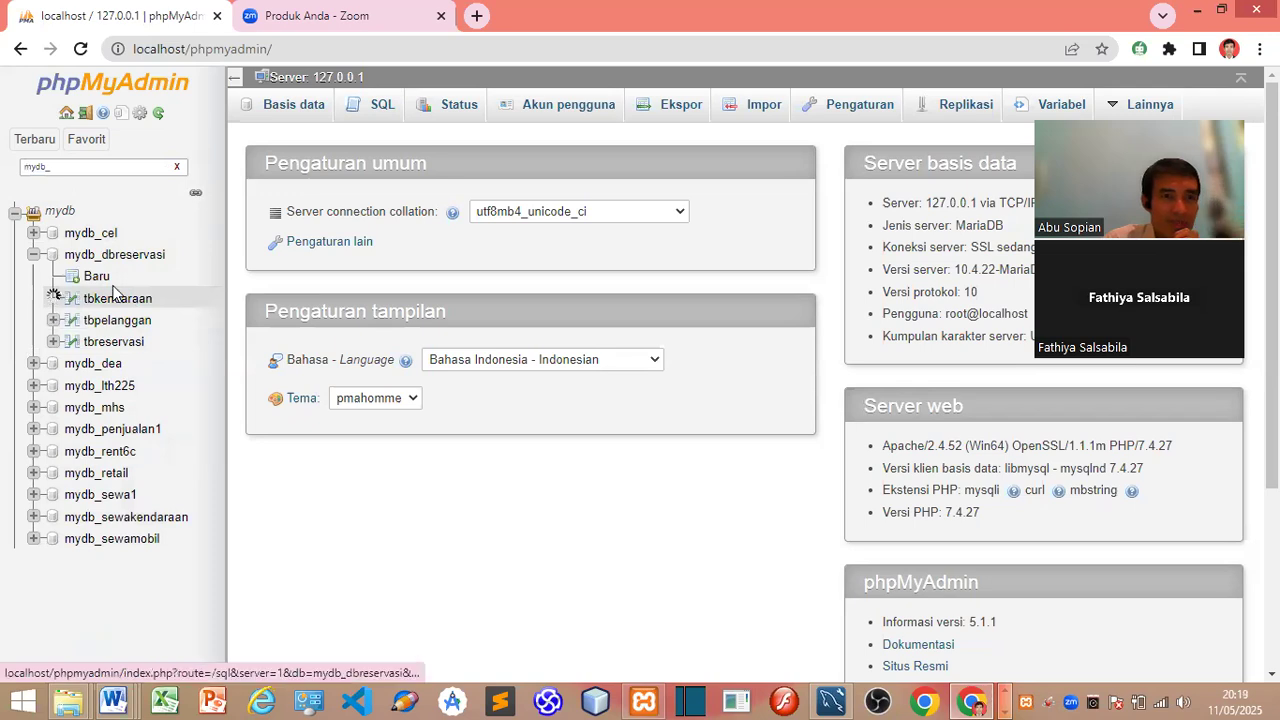
click(127, 259)
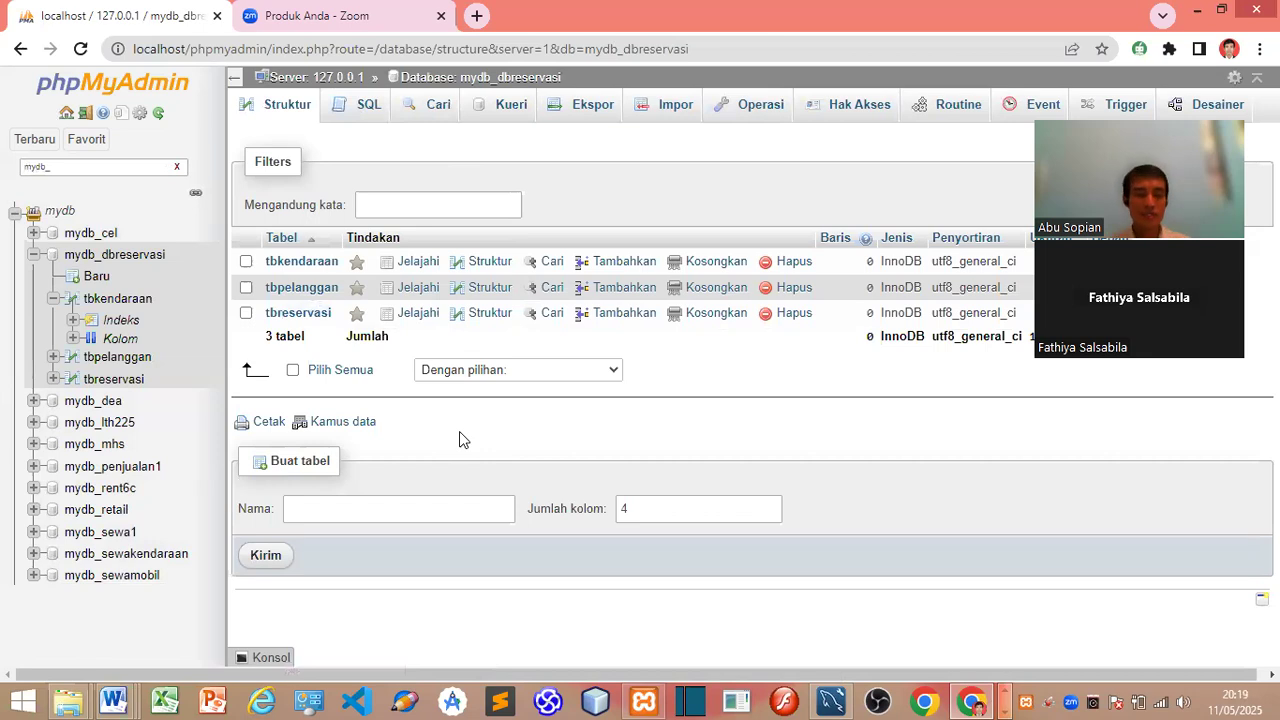
key(super+r)
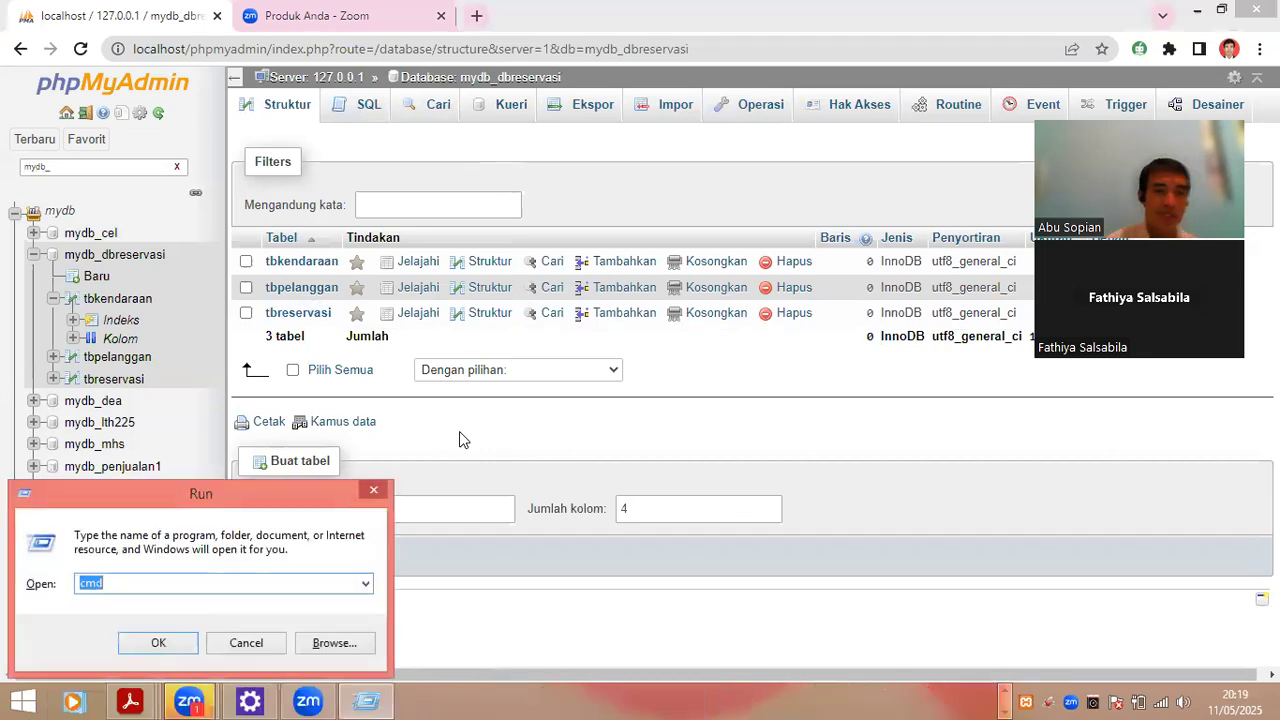
Step: Open cmd, go to \xampp\mysql\bin and log in with mysql -u root
key(Return)
text(cd/xam)
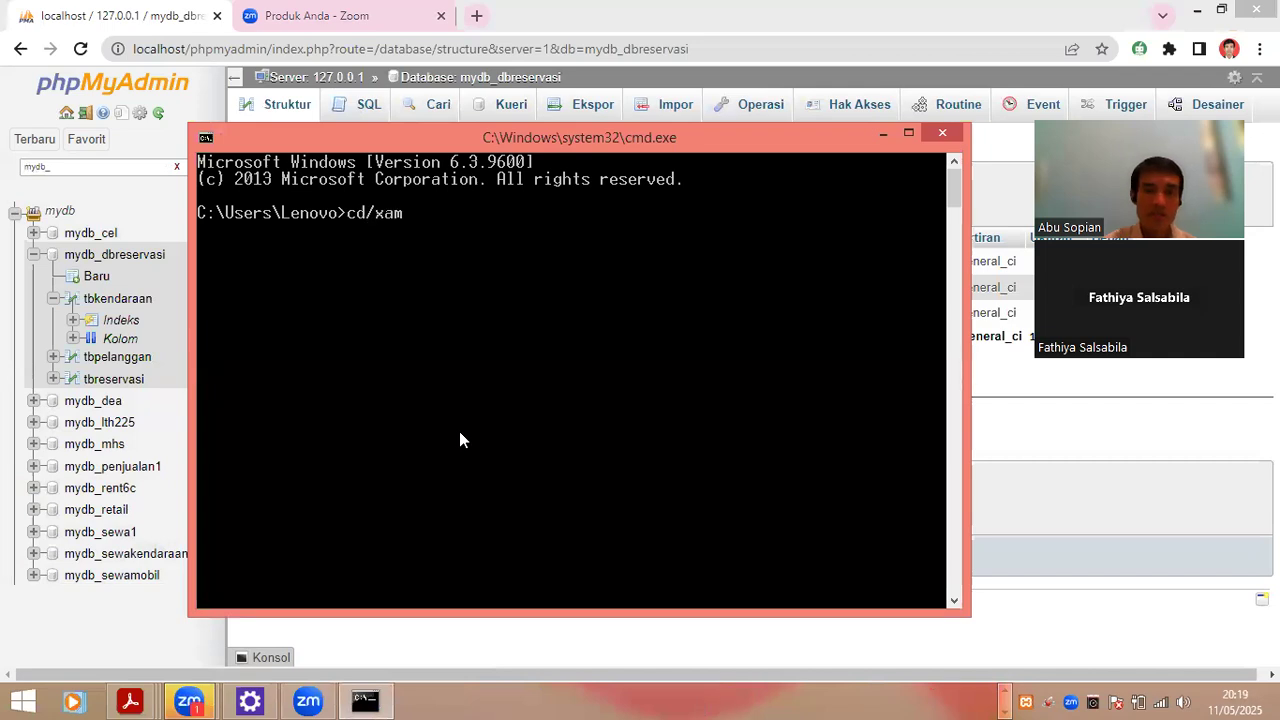
text(pp/mysql)
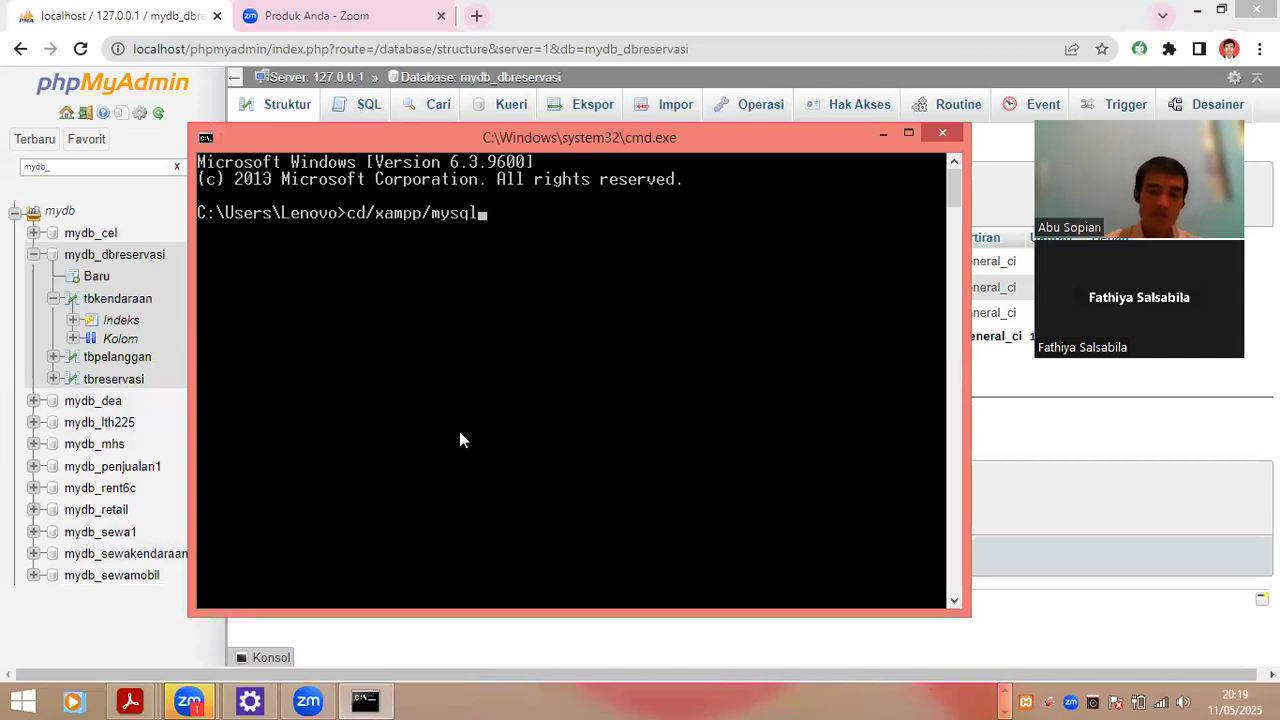
text(/bin)
key(Return)
text(mysql -u roo)
key(BackSpace)
key(BackSpace)
text(root)
key(Return)
Step: Run show databases, use mydb_dbreservasi and show tables to list its three tables
text(sh)
key(BackSpace)
text(how databases;)
key(Return)
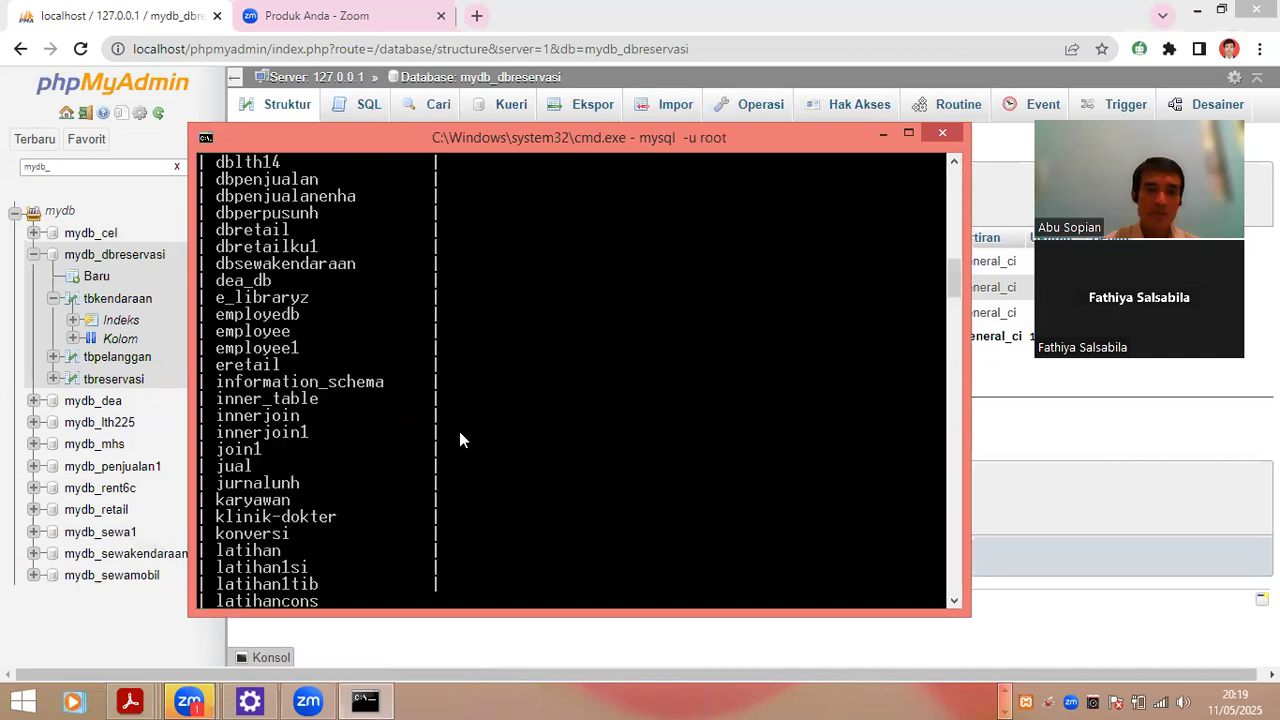
text(use)
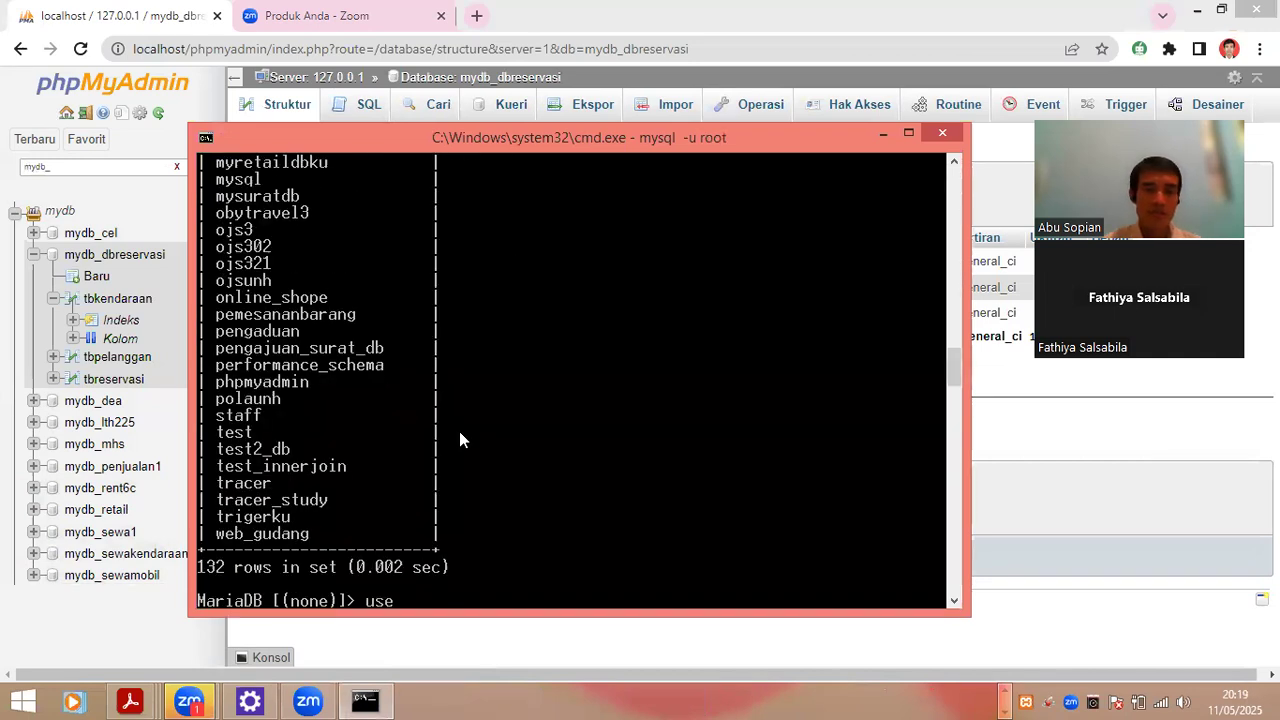
text( myd)
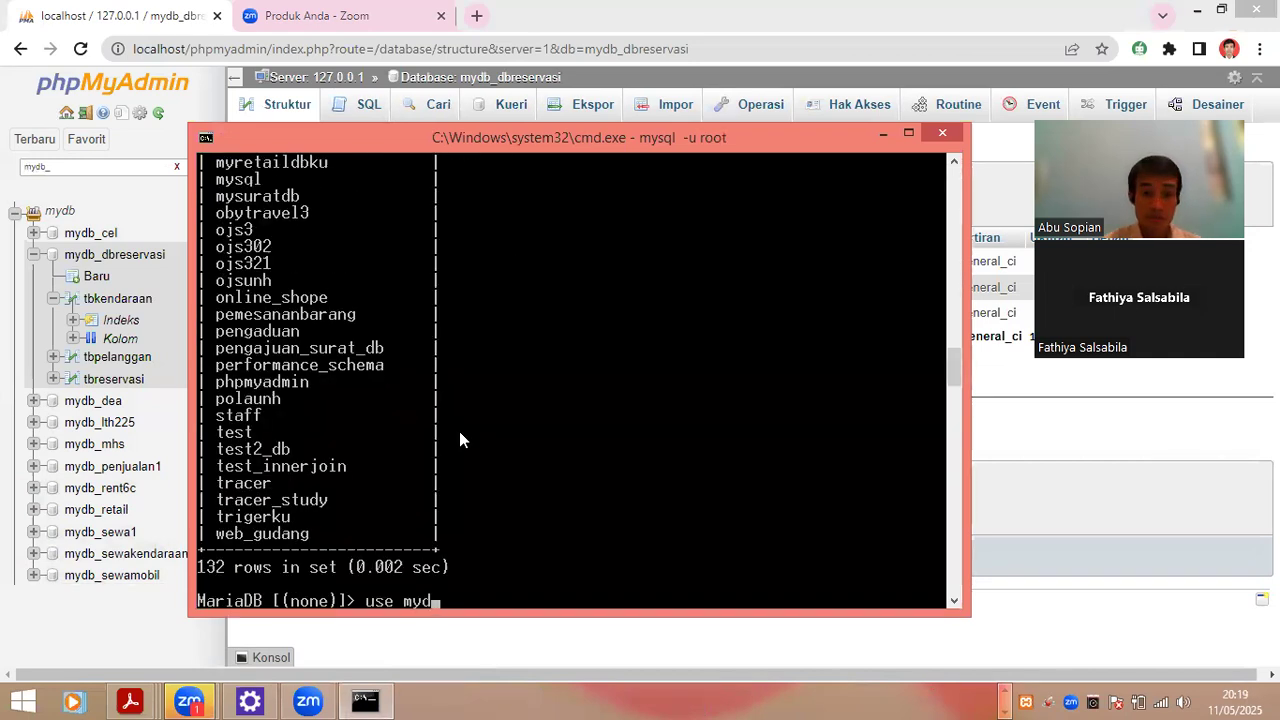
text(b_d)
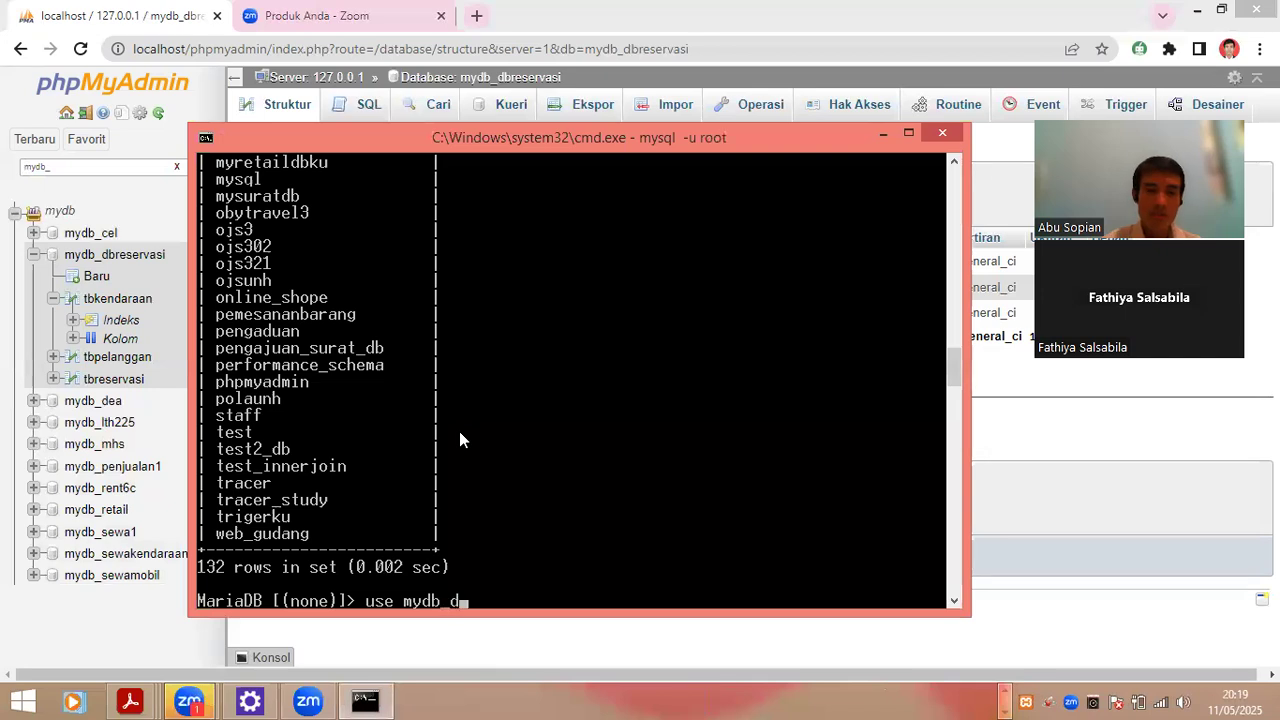
text(breservasi)
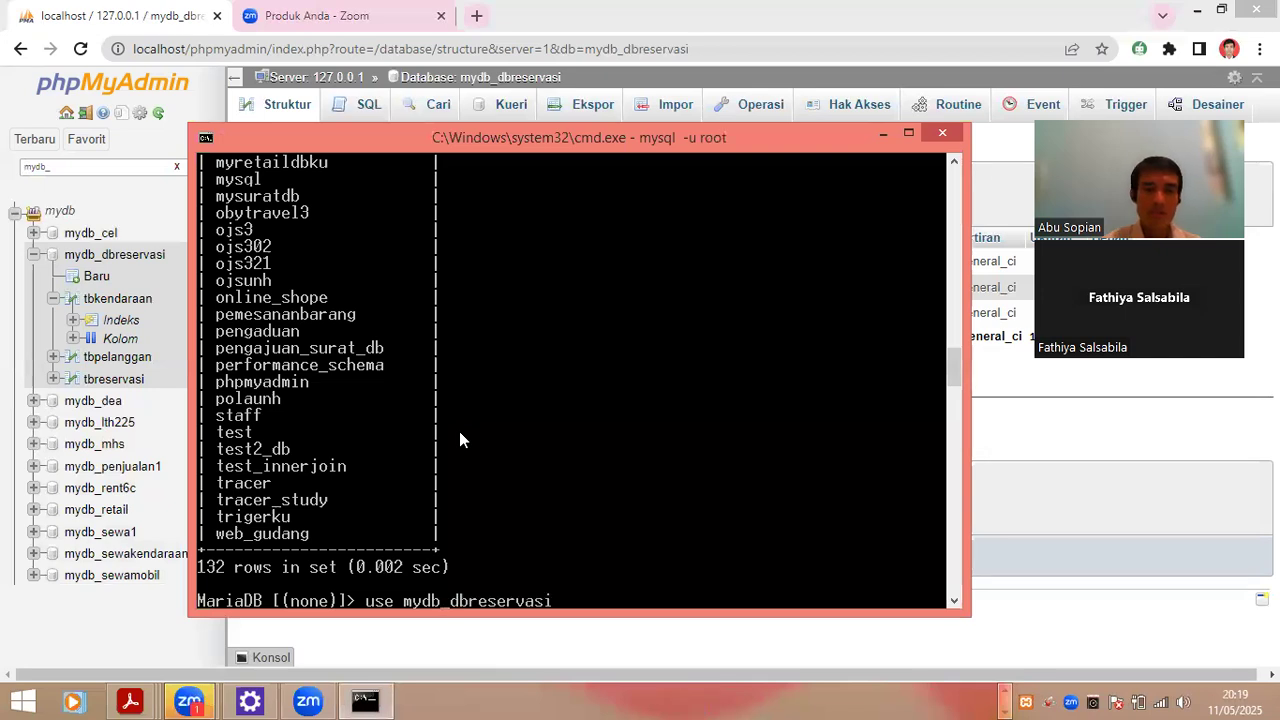
text(;)
key(Return)
text(sho)
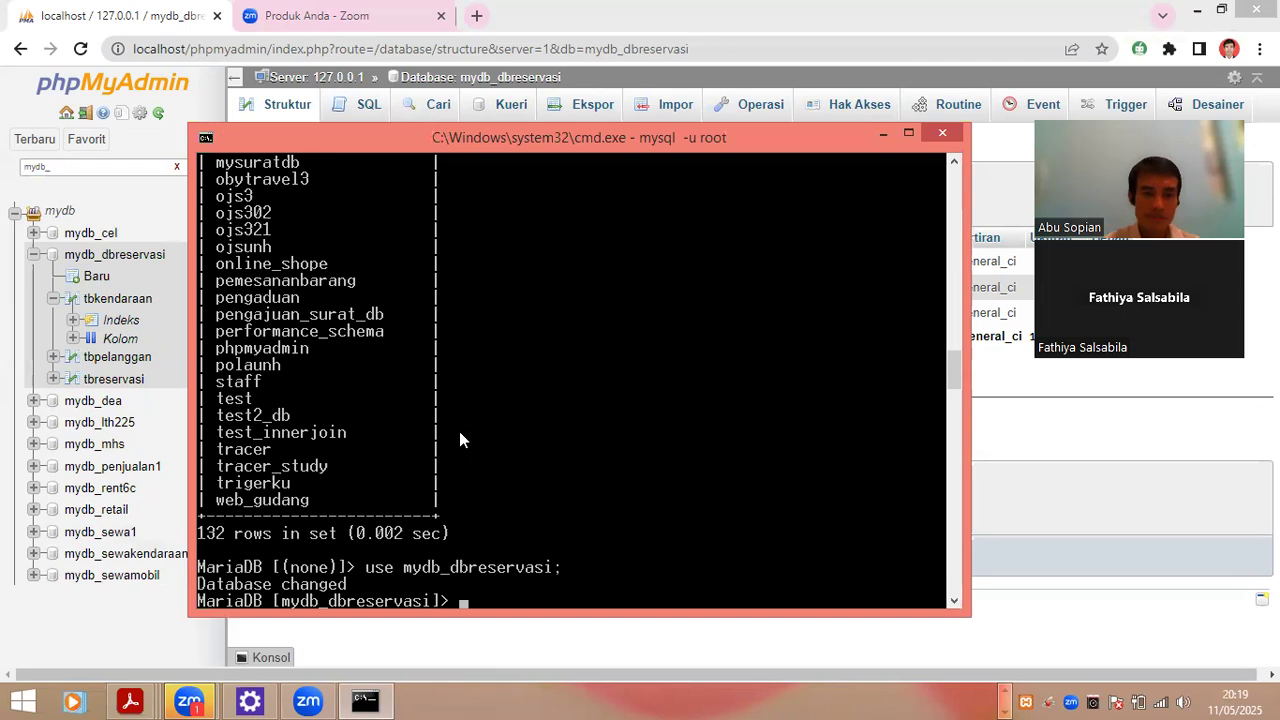
text(w tables;)
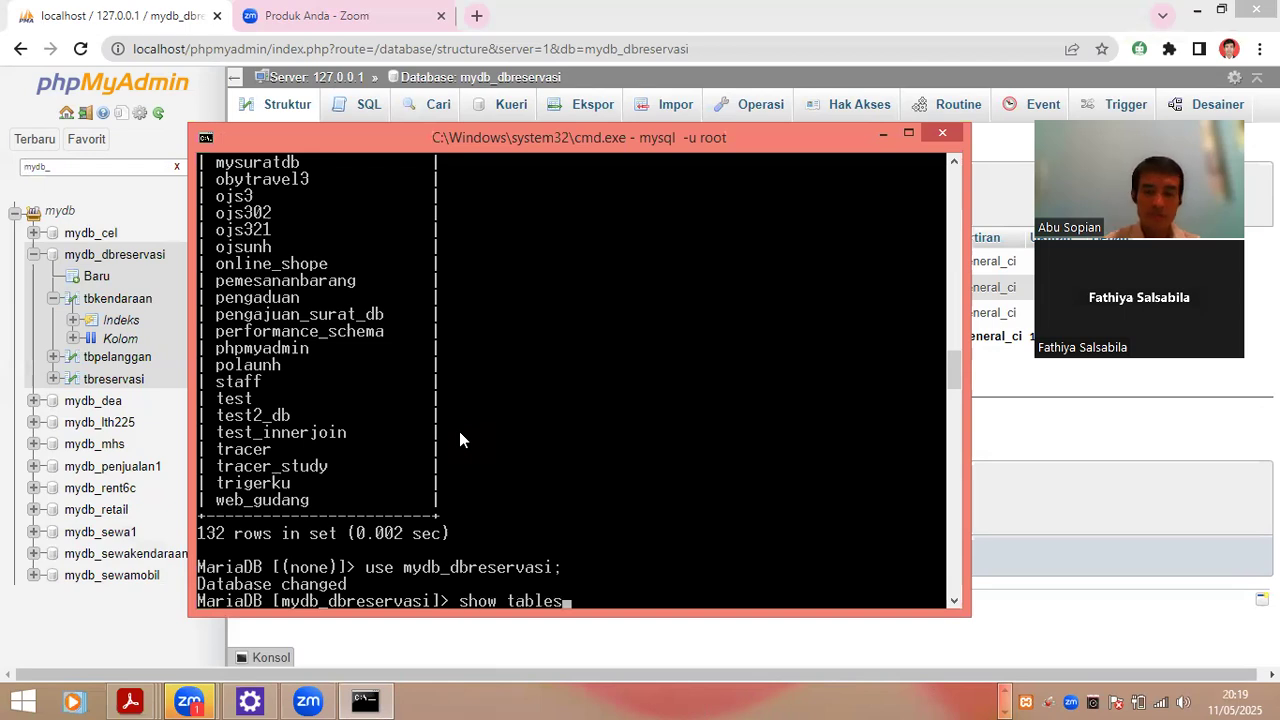
key(Return)
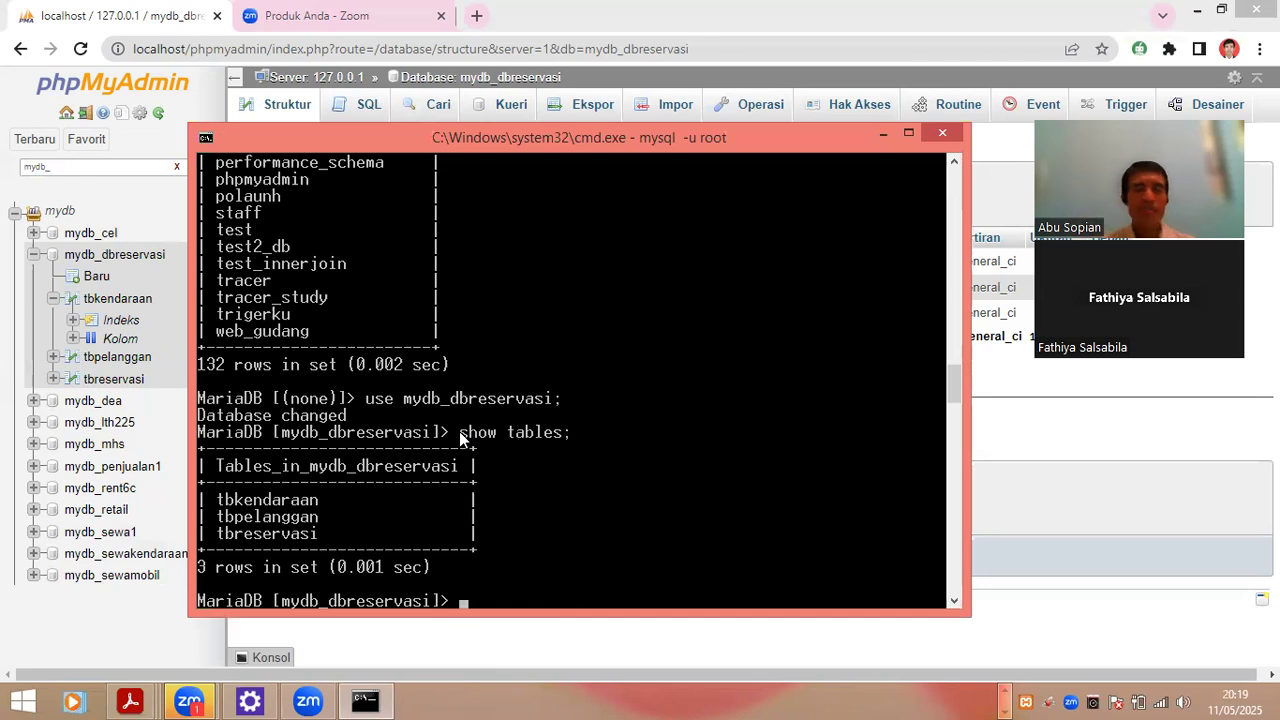
key(alt+Tab)
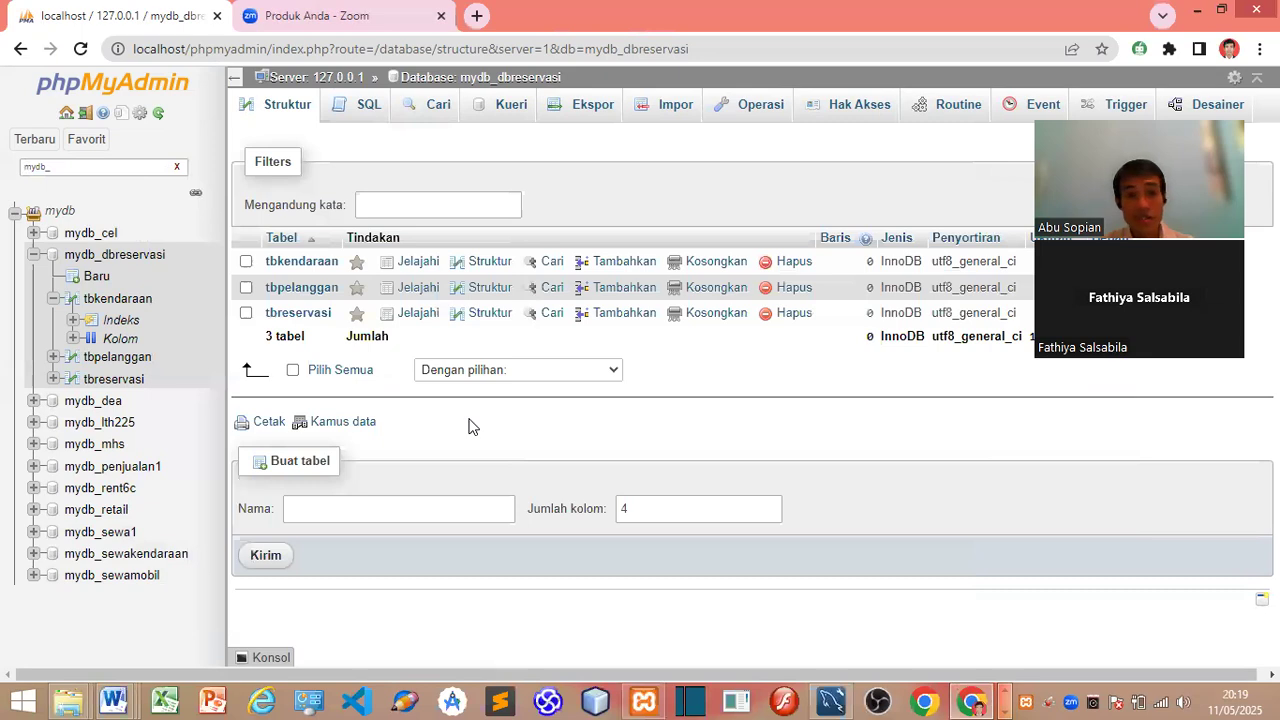
Step: In Workbench, open tbkendaraan with Select Rows - Limit 1000
key(alt+Tab)
key(alt+Tab)
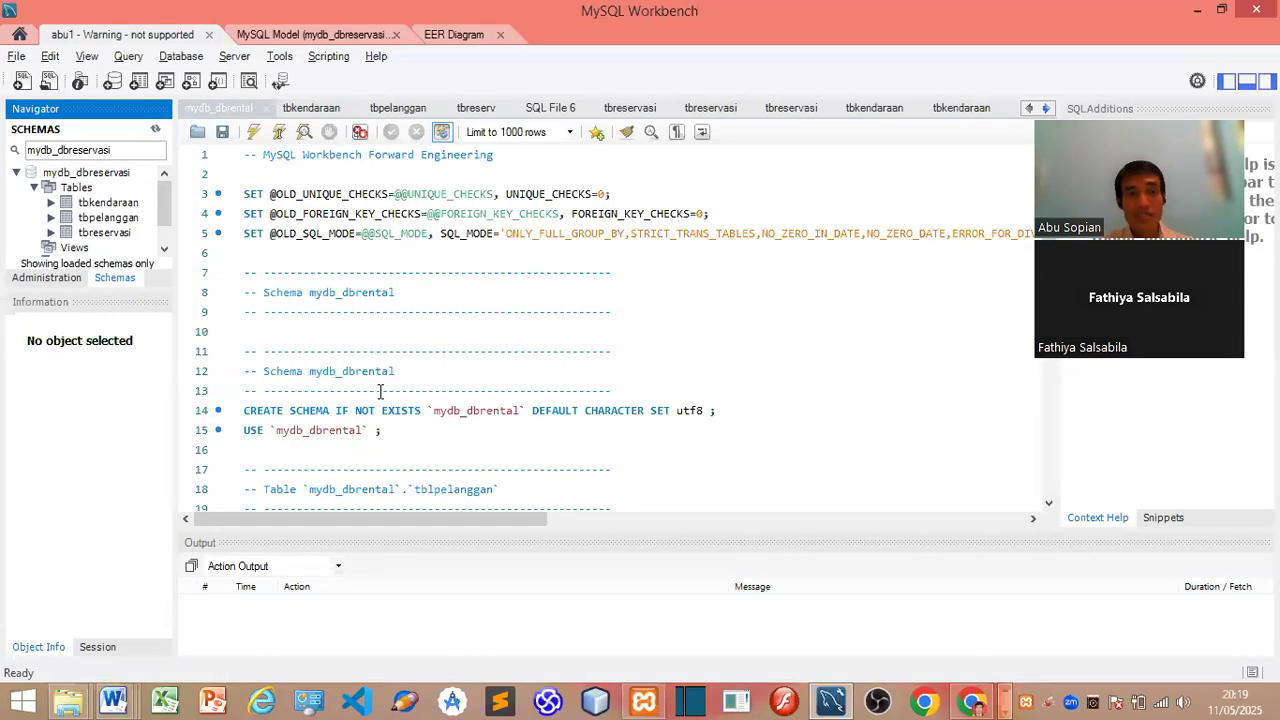
click(101, 204)
right_click(101, 206)
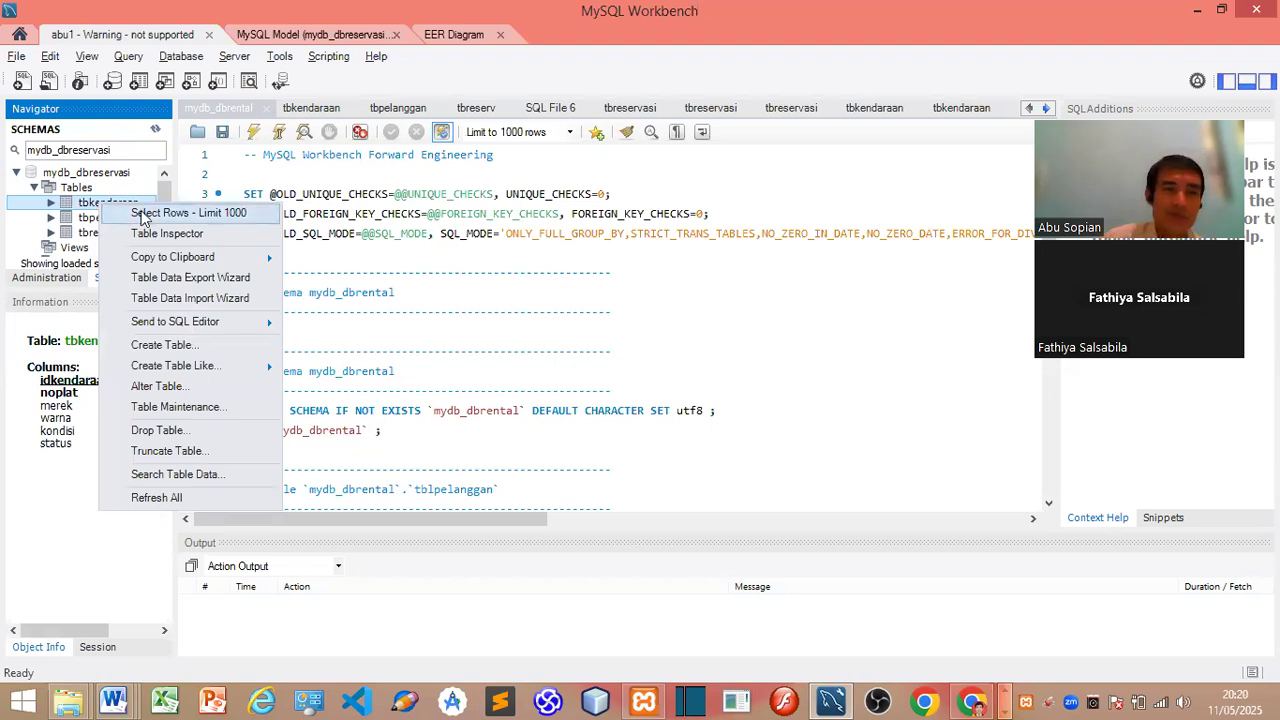
click(143, 214)
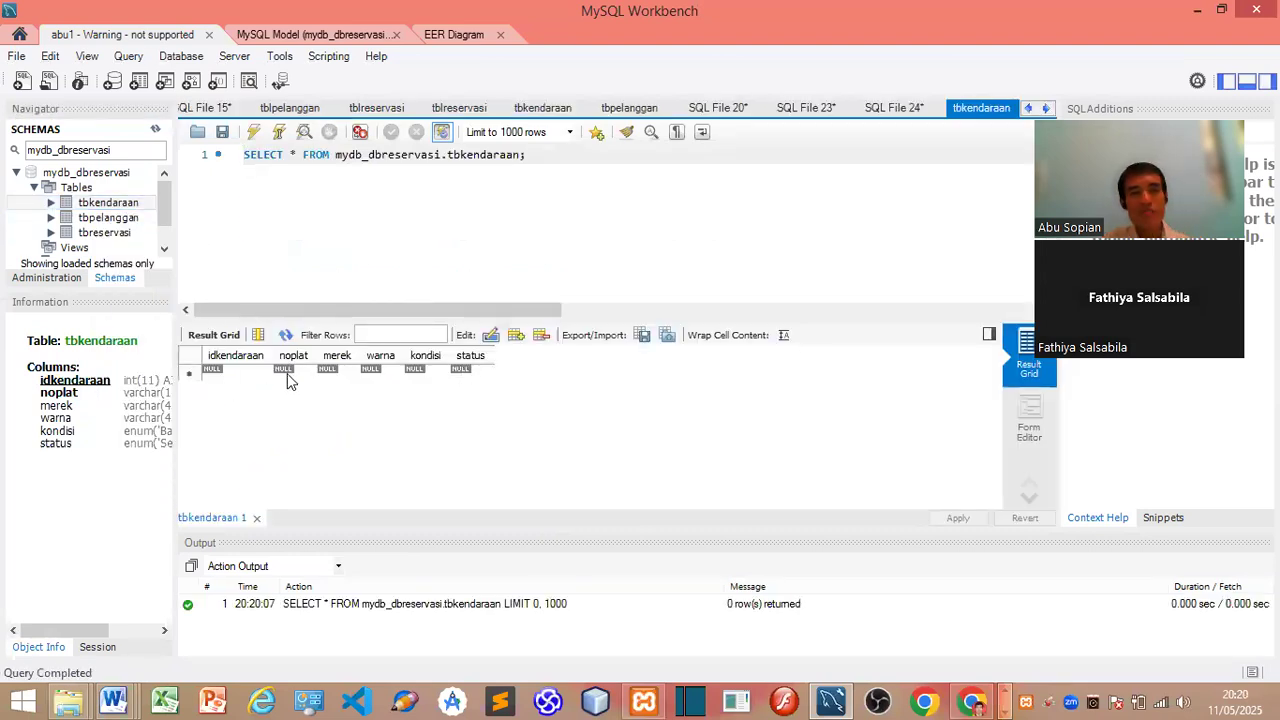
Step: Enter a plate number, merek Toyota Avanza and warna Silver in the new tbkendaraan row
click(287, 372)
click(288, 373)
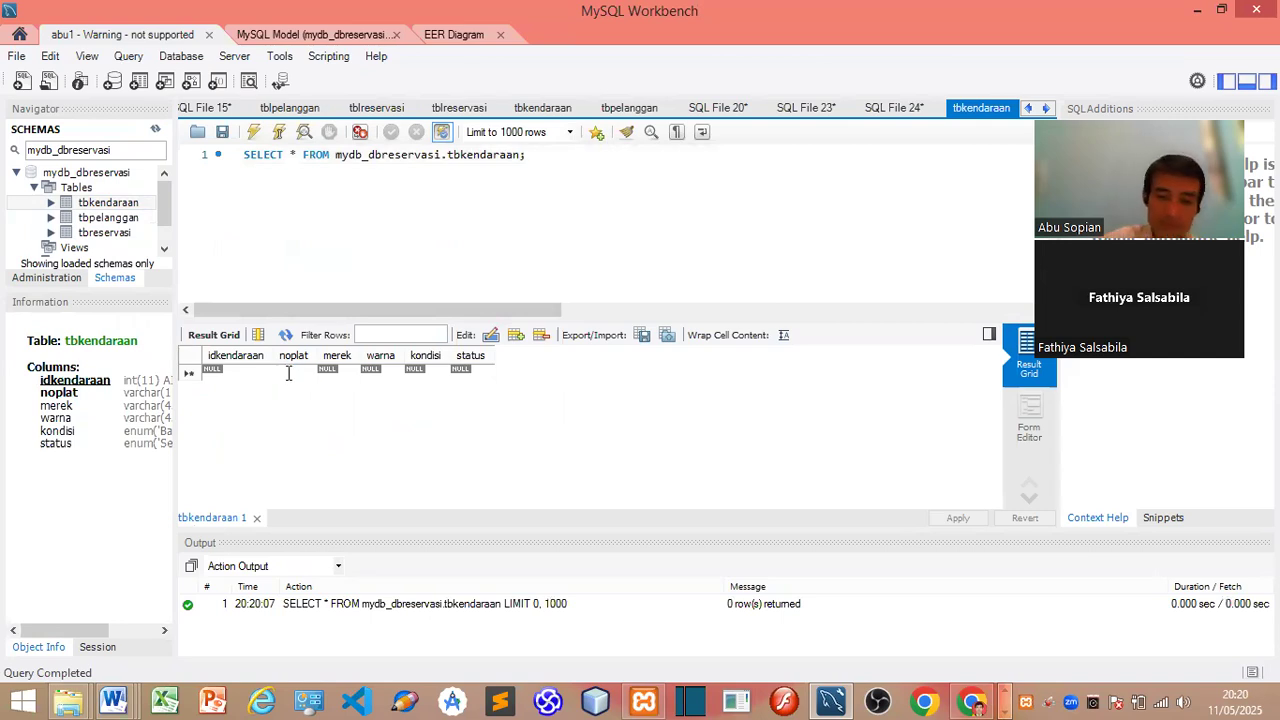
text(B2578AL)
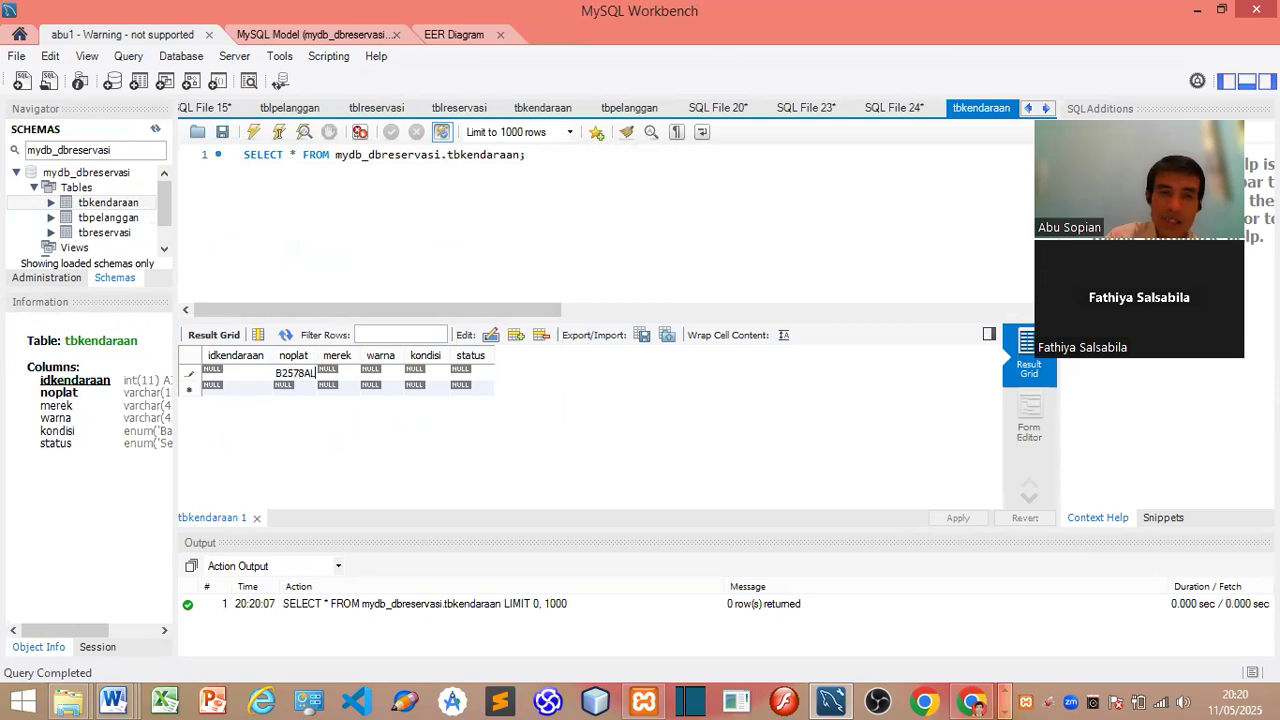
double_click(327, 372)
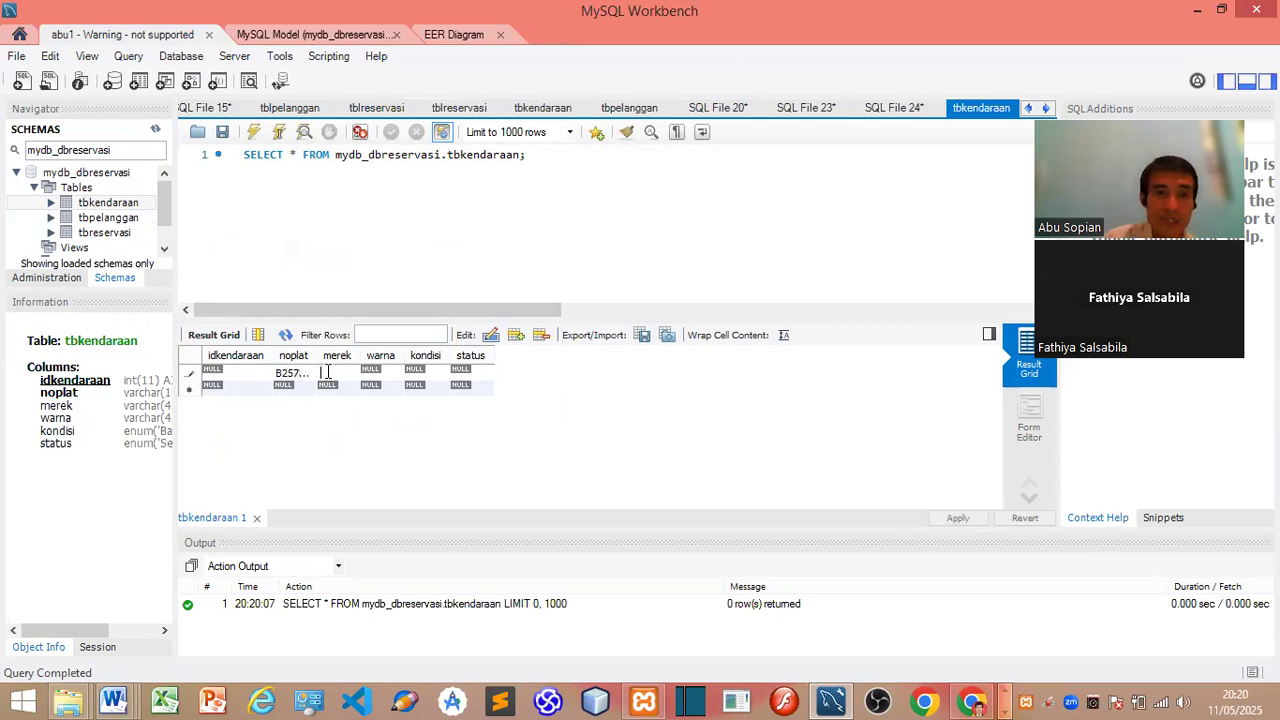
text(Toyota Avanza)
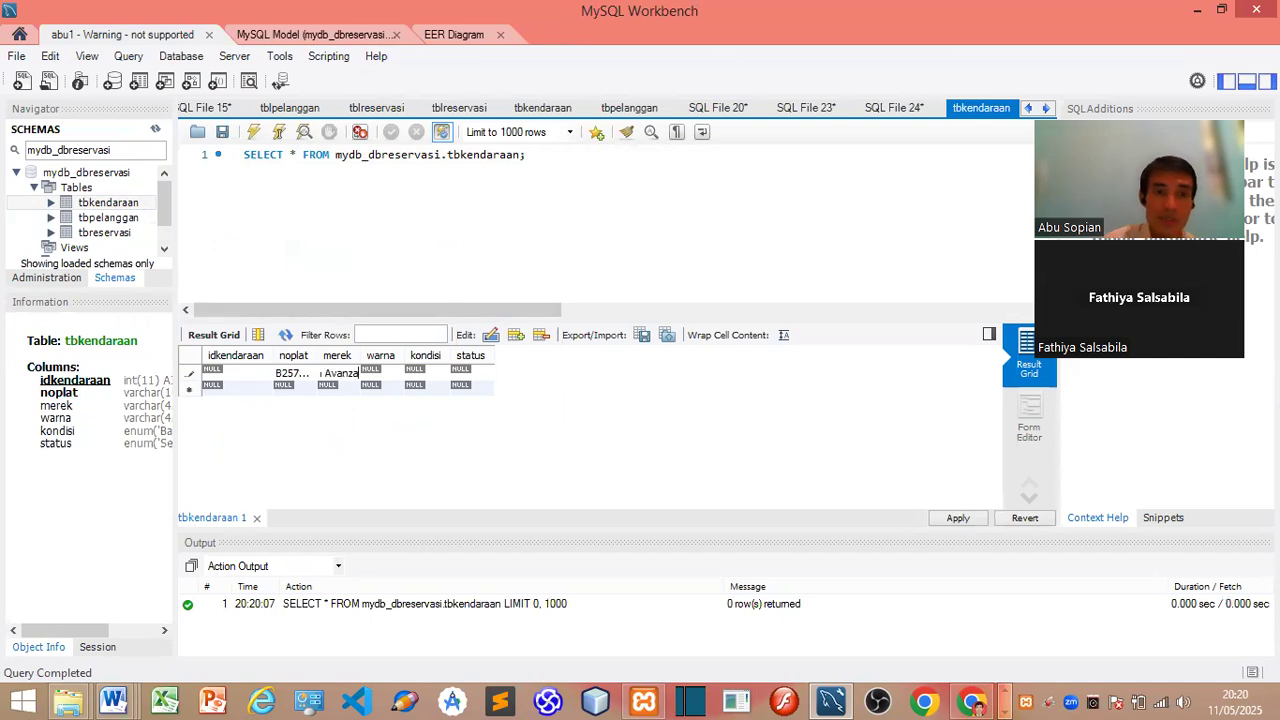
double_click(378, 372)
text(Silver)
double_click(419, 373)
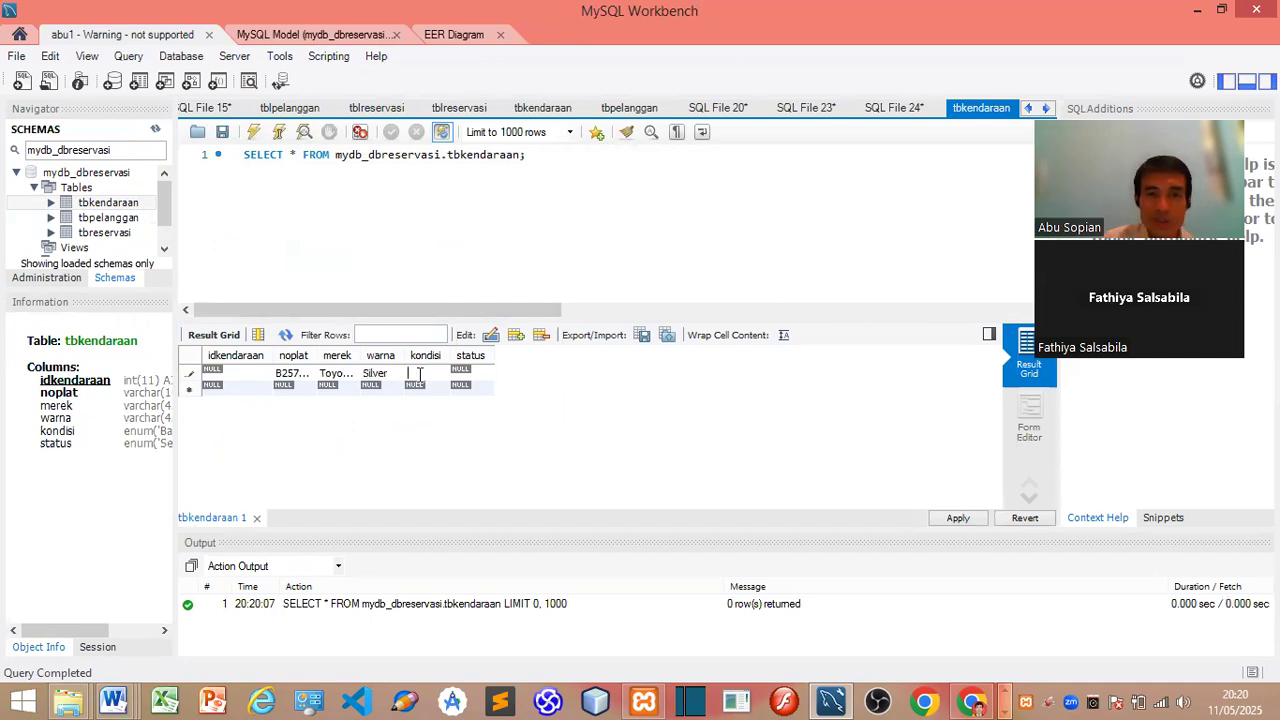
key(alt+Tab)
key(alt+Tab)
key(alt+Tab)
key(alt+Tab)
Step: Scroll the ERD Word document to the kendaraan table with the allowed kondisi and status values
key(alt+Tab)
key(alt+Tab)
key(alt+Tab)
key(alt+Tab)
key(alt+Tab)
key(alt+Tab)
key(alt+Tab)
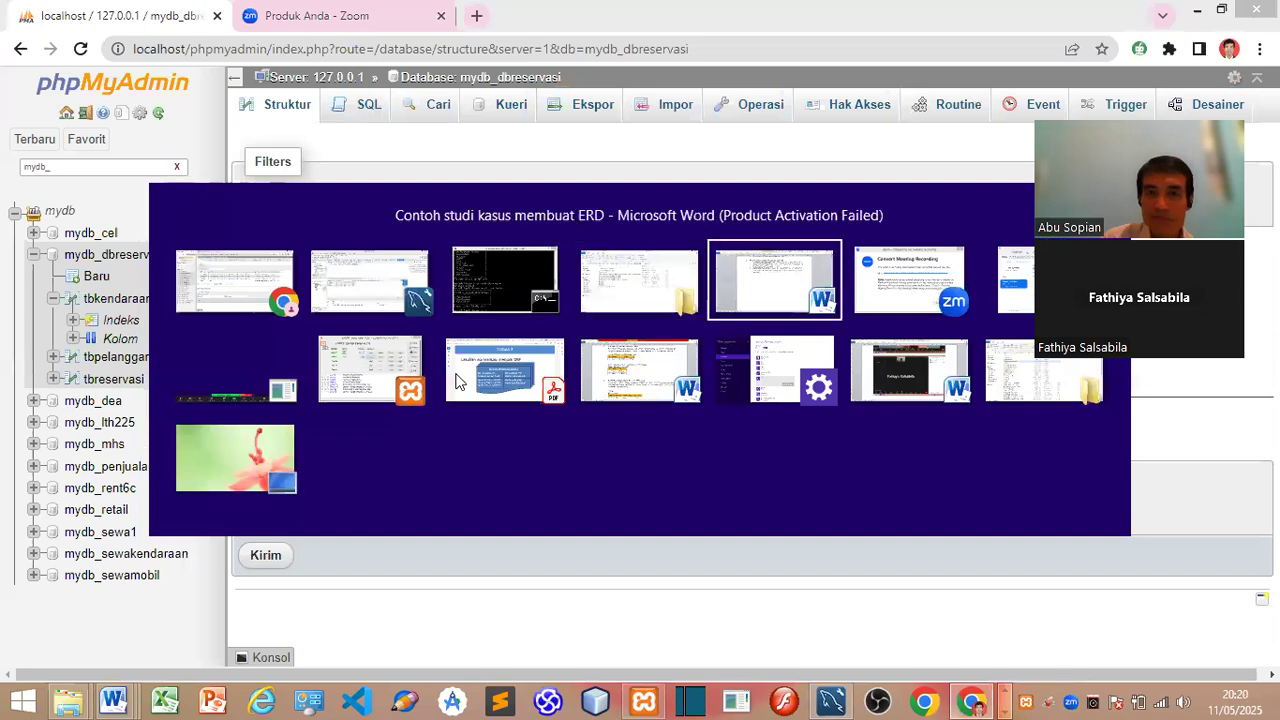
key(alt+Tab)
key(alt+Tab)
key(alt+Tab)
key(alt+Tab)
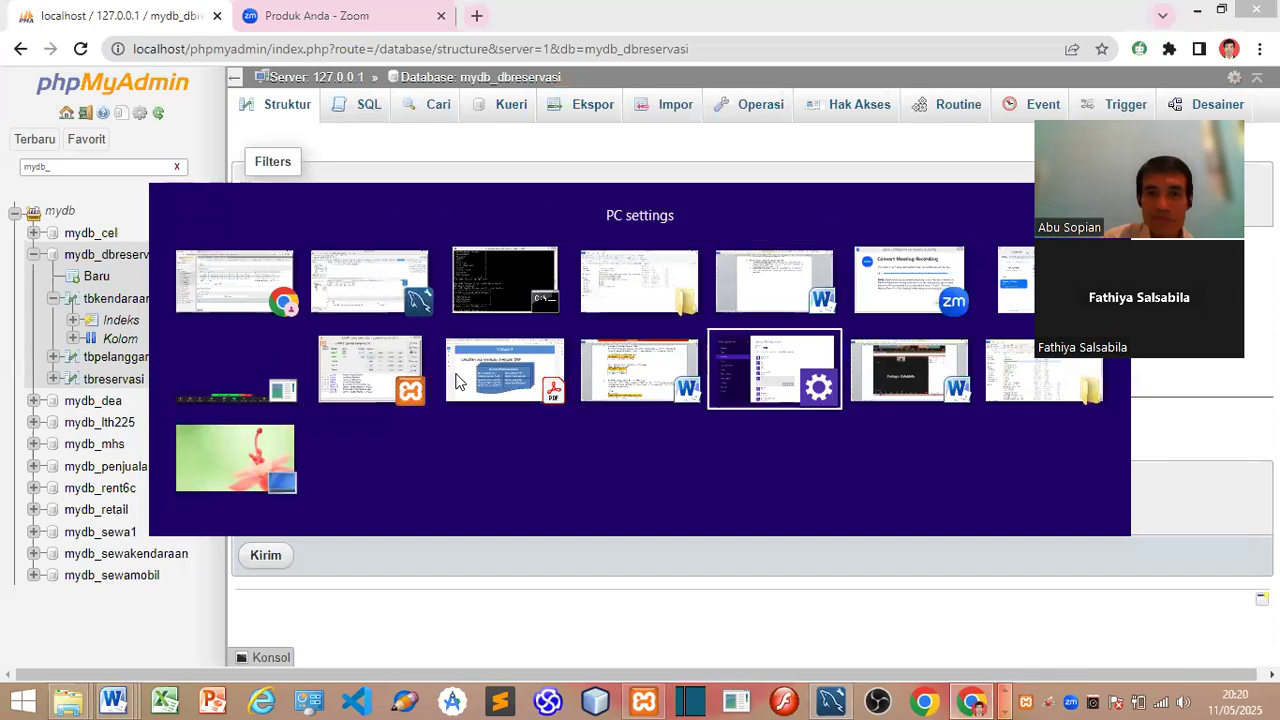
key(alt+Tab)
key(alt+Tab)
key(alt+Tab)
key(alt+Tab)
key(alt+Tab)
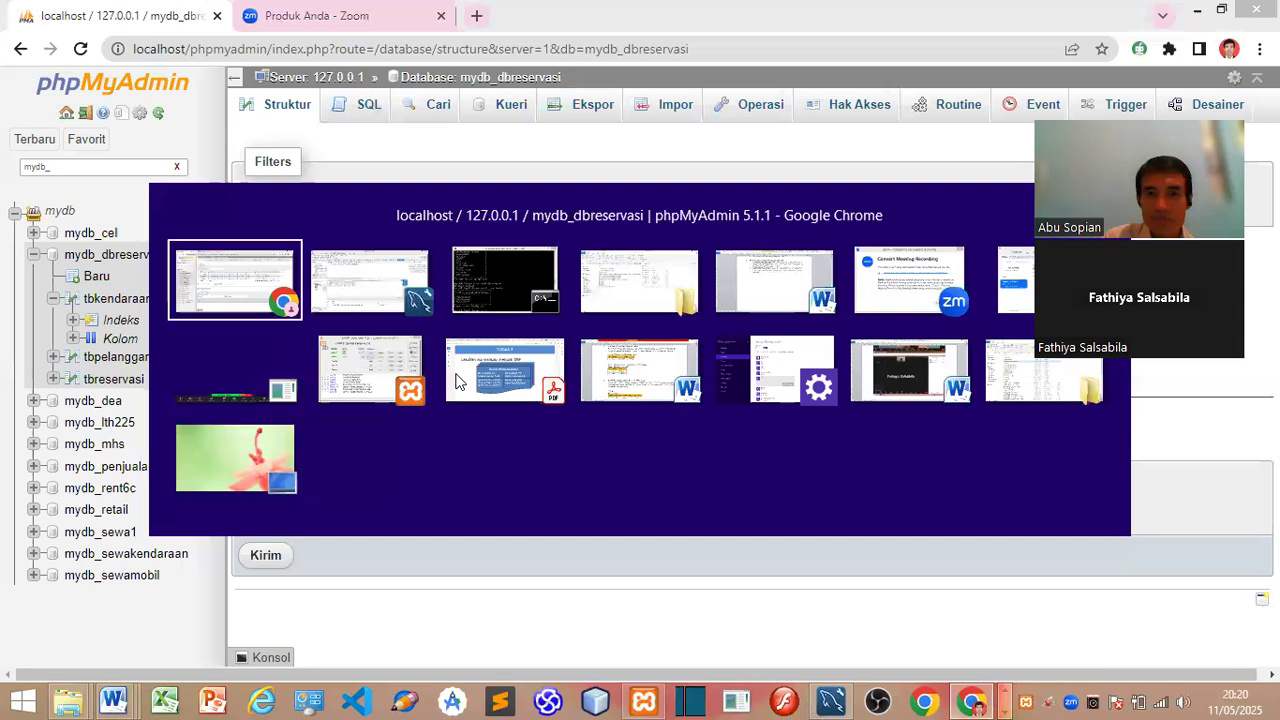
scroll(461, 348, up, 8)
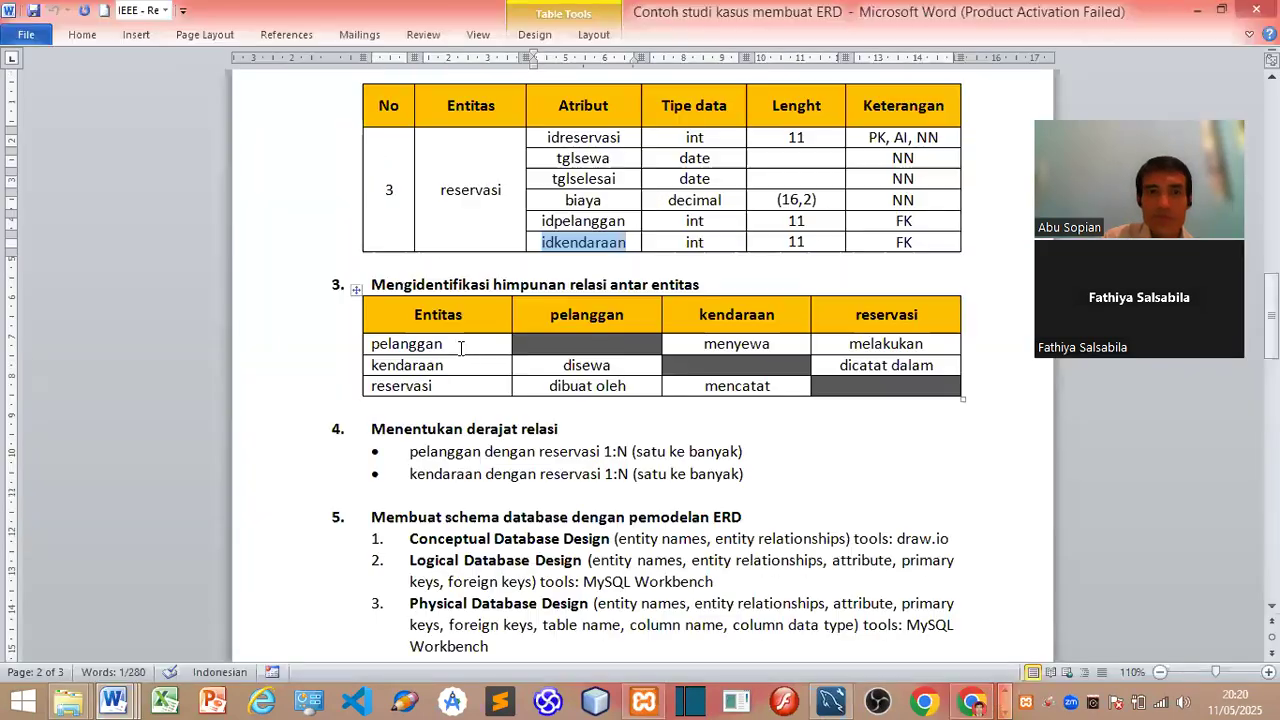
scroll(459, 440, up, 1)
scroll(459, 440, up, 4)
scroll(458, 436, down, 1)
scroll(458, 436, up, 6)
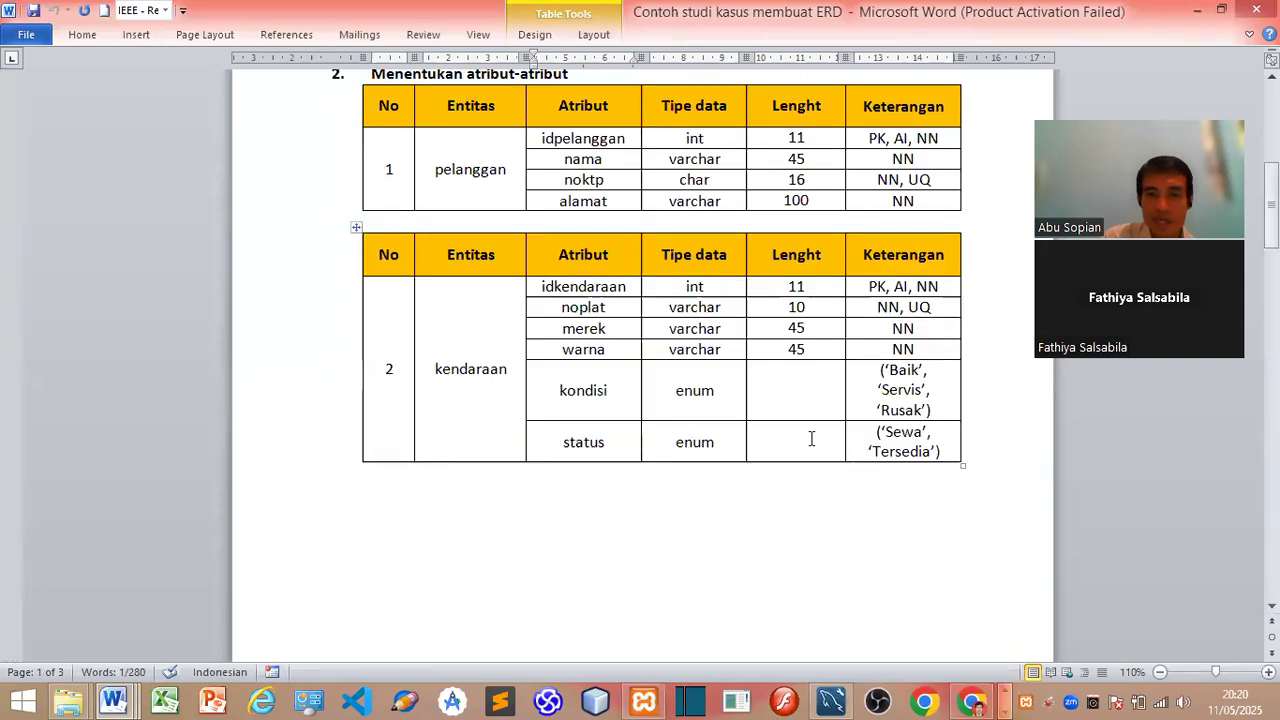
key(alt+Tab)
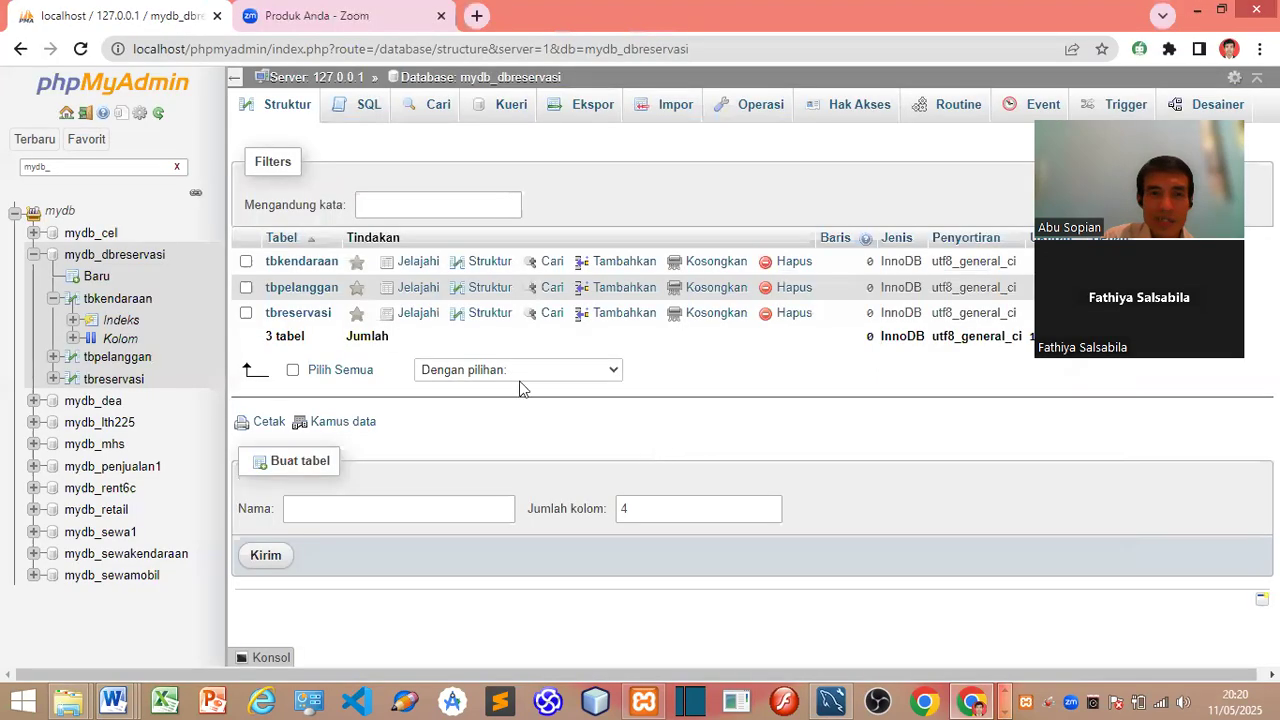
Step: Fill in kondisi 'Baik' and status 'Tersedia' for the new tbkendaraan row
key(alt+Tab)
key(alt+Tab)
text(Baik)
double_click(472, 373)
text(Tersedia)
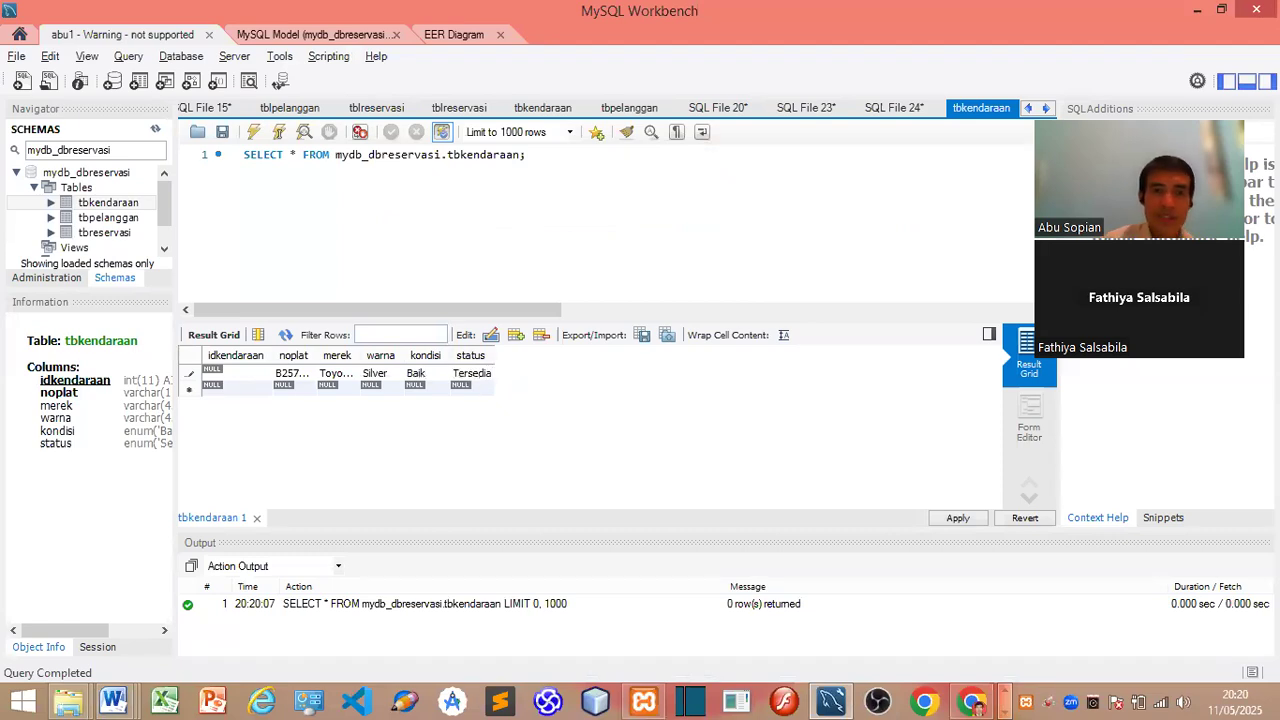
Step: Apply the insert script to save the row to the database as idkendaraan 1
click(958, 521)
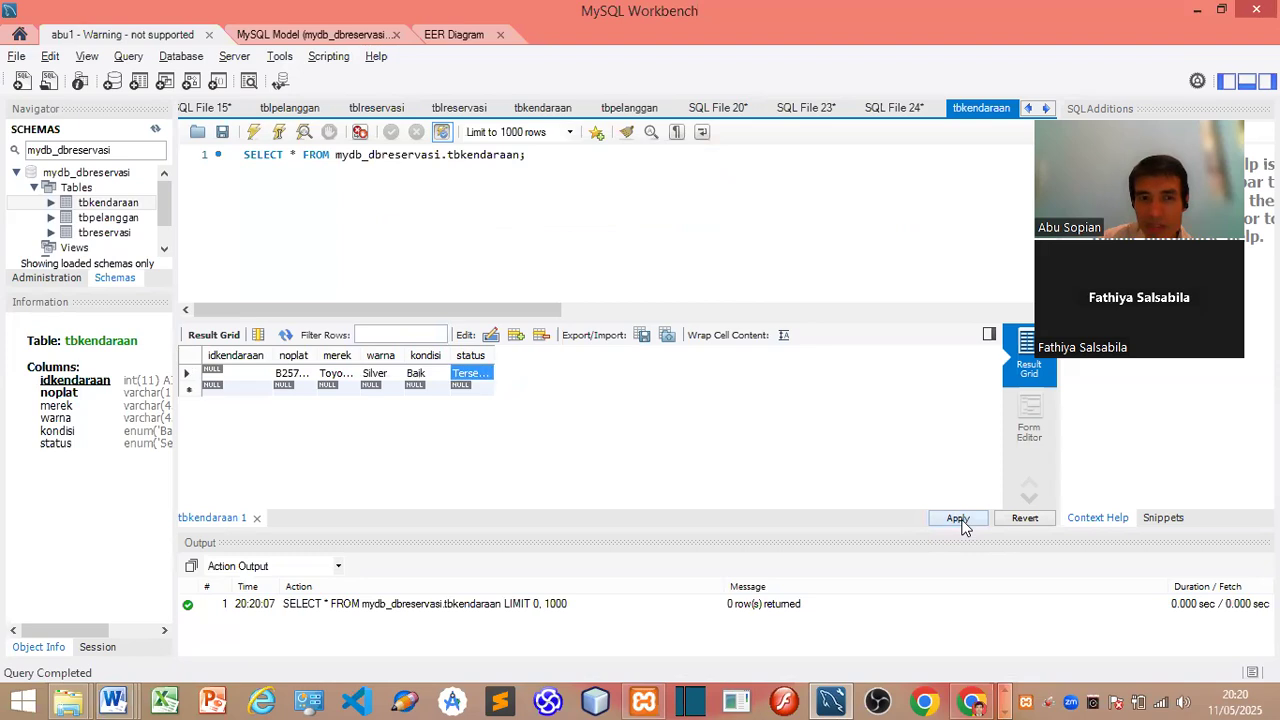
click(893, 594)
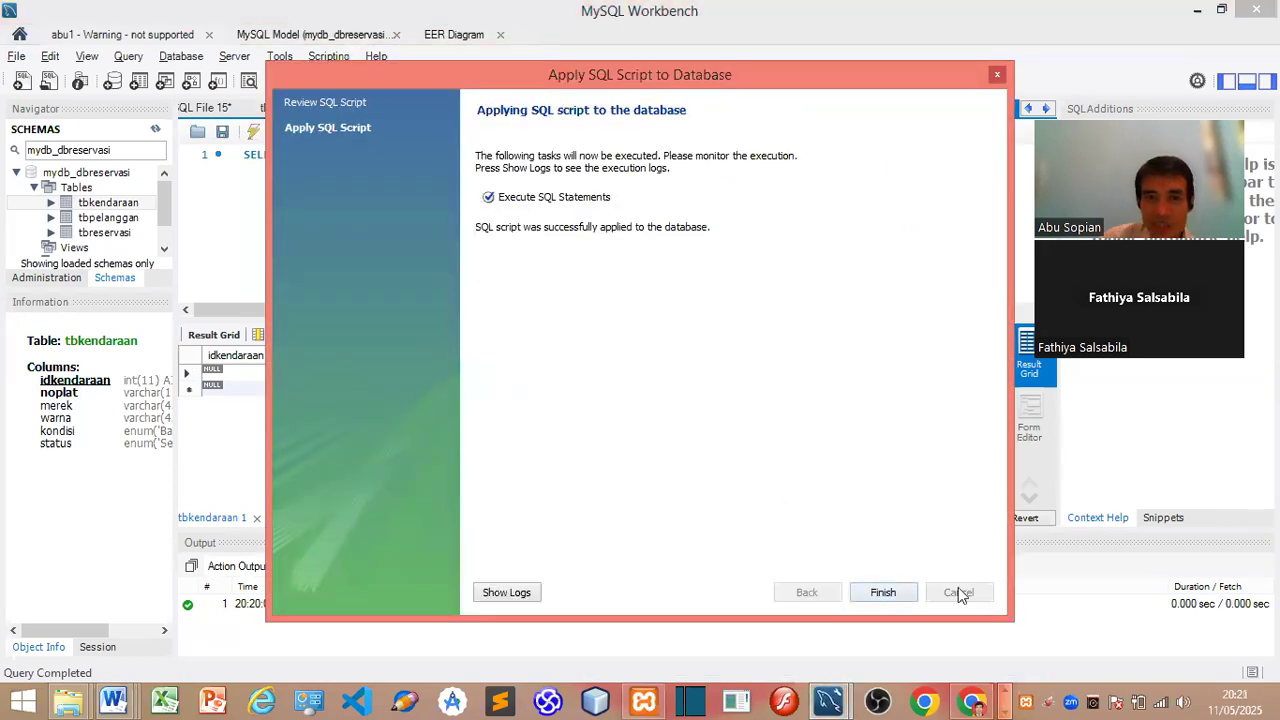
click(883, 594)
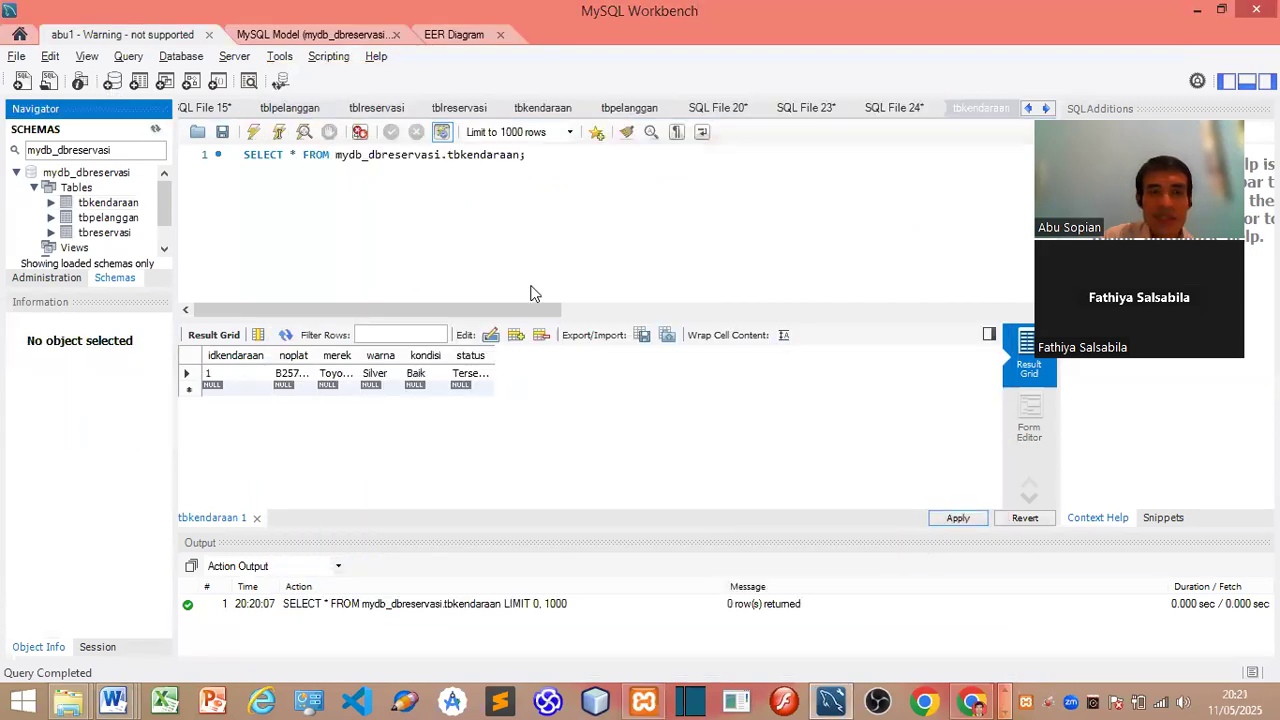
key(alt+Tab)
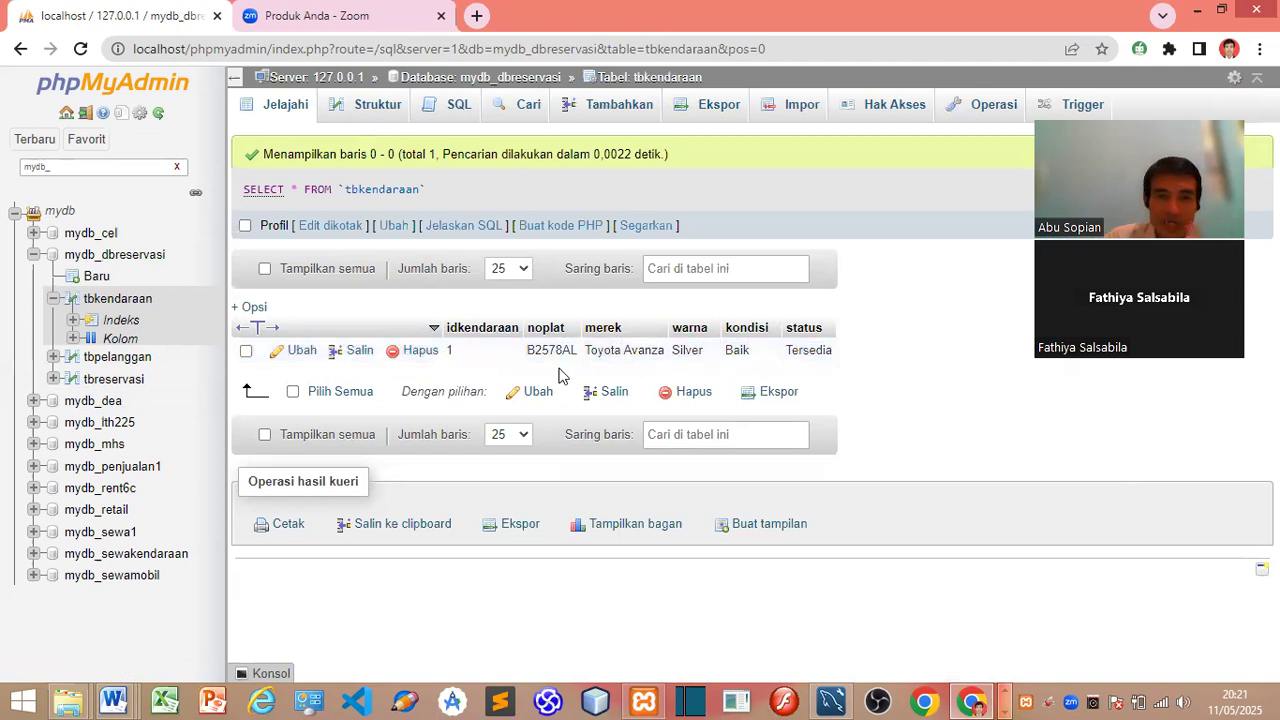
Step: Check phpMyAdmin's tbkendaraan browse page for the Toyota Avanza, Silver, Baik, Tersedia row
key(alt+Tab)
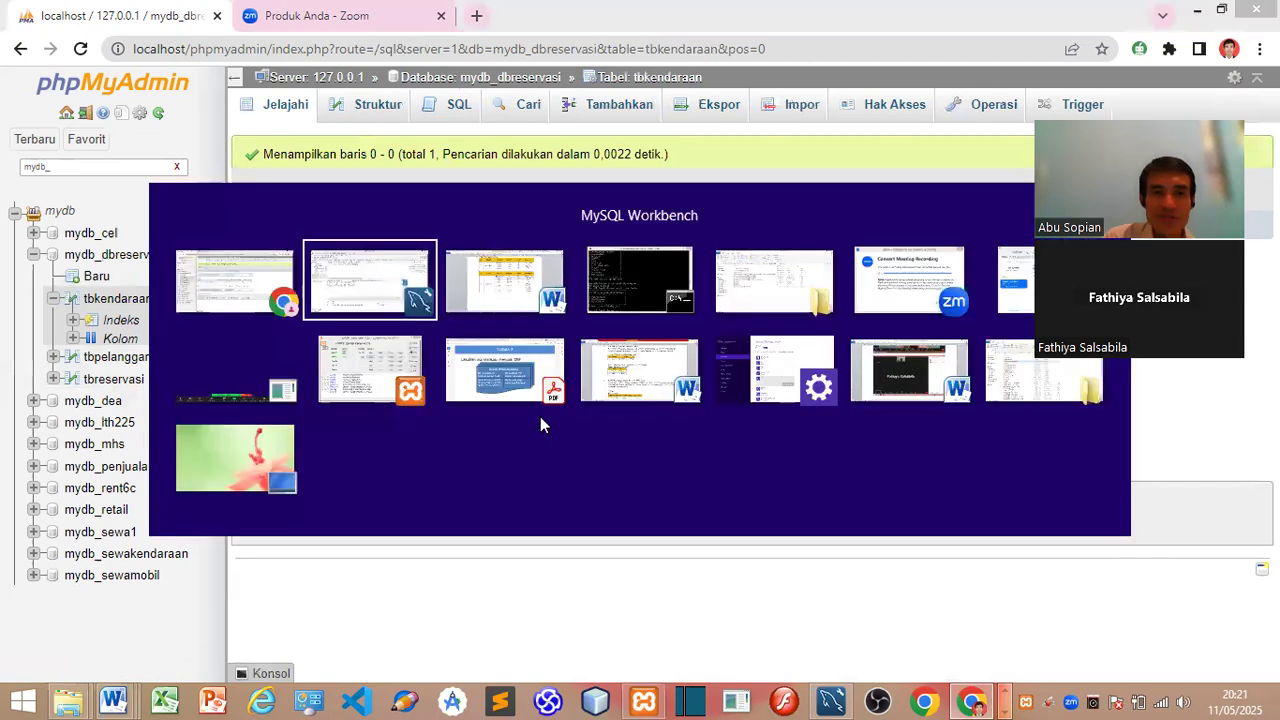
Step: Run 'select*from tbkendaraan;' in the MariaDB client to list the Toyota Avanza row
key(alt+Tab)
text(select*fr)
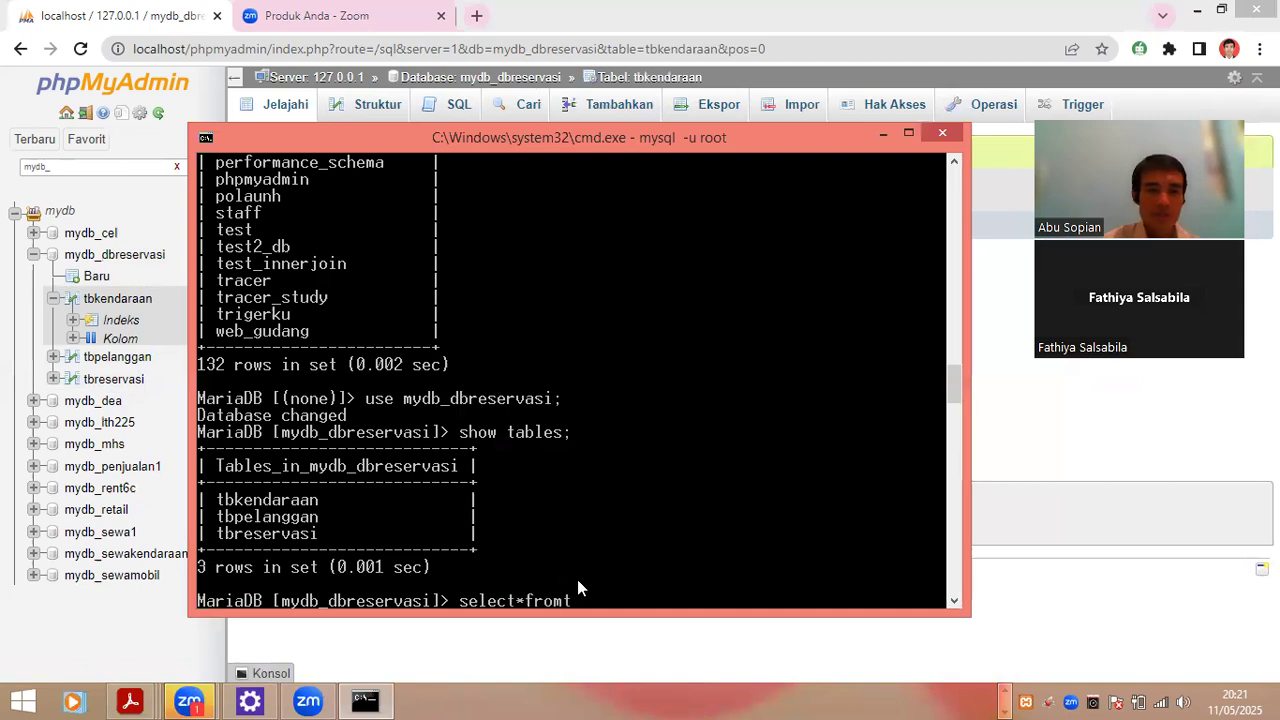
text(om tbkendaraan;)
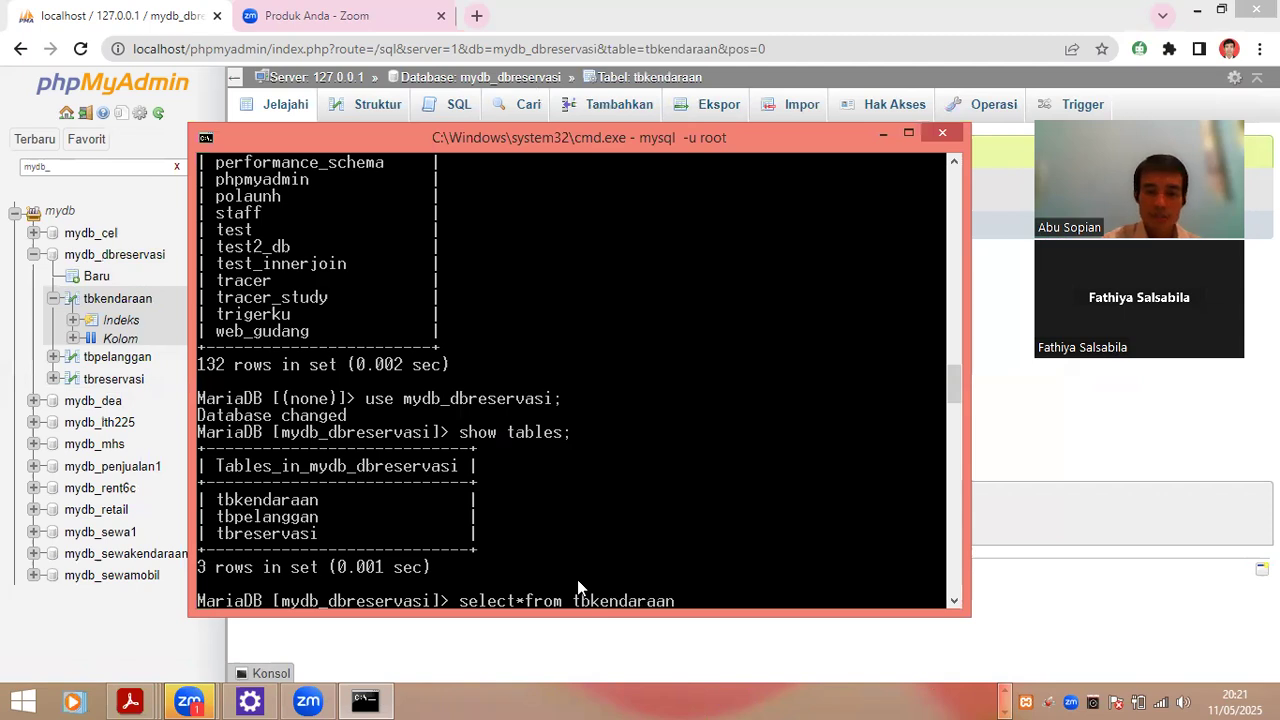
key(Return)
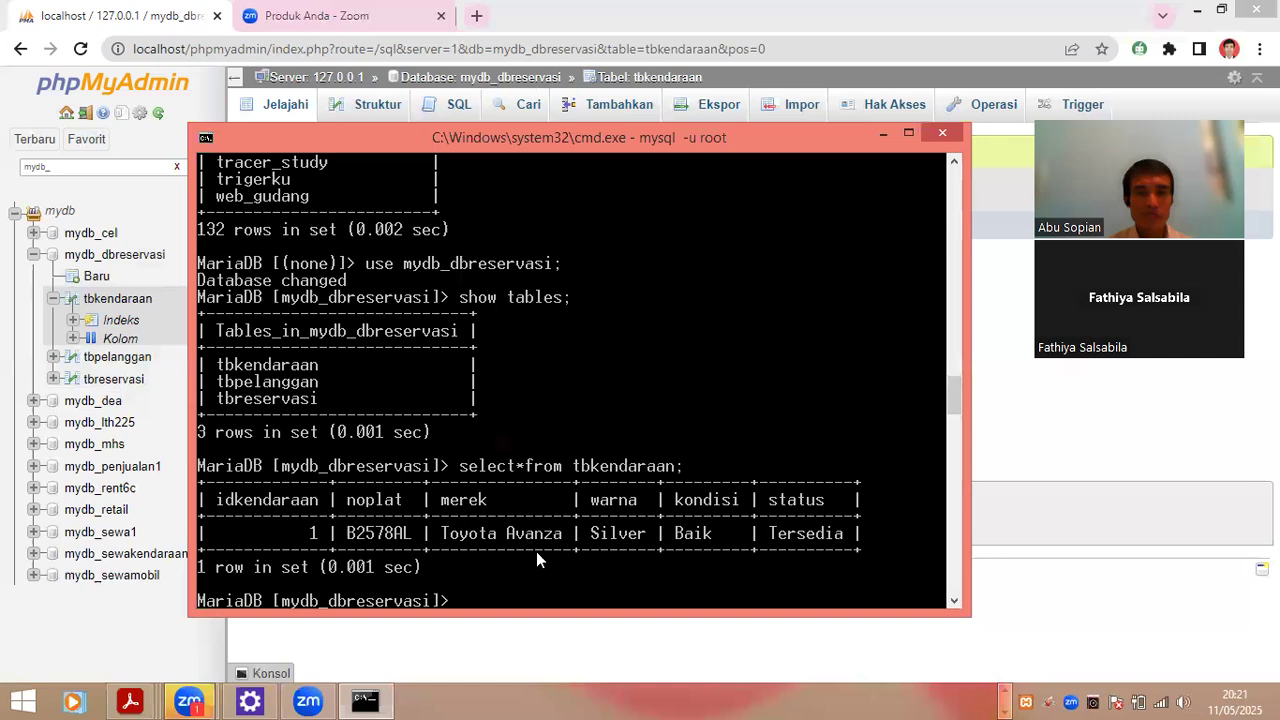
key(alt+Tab)
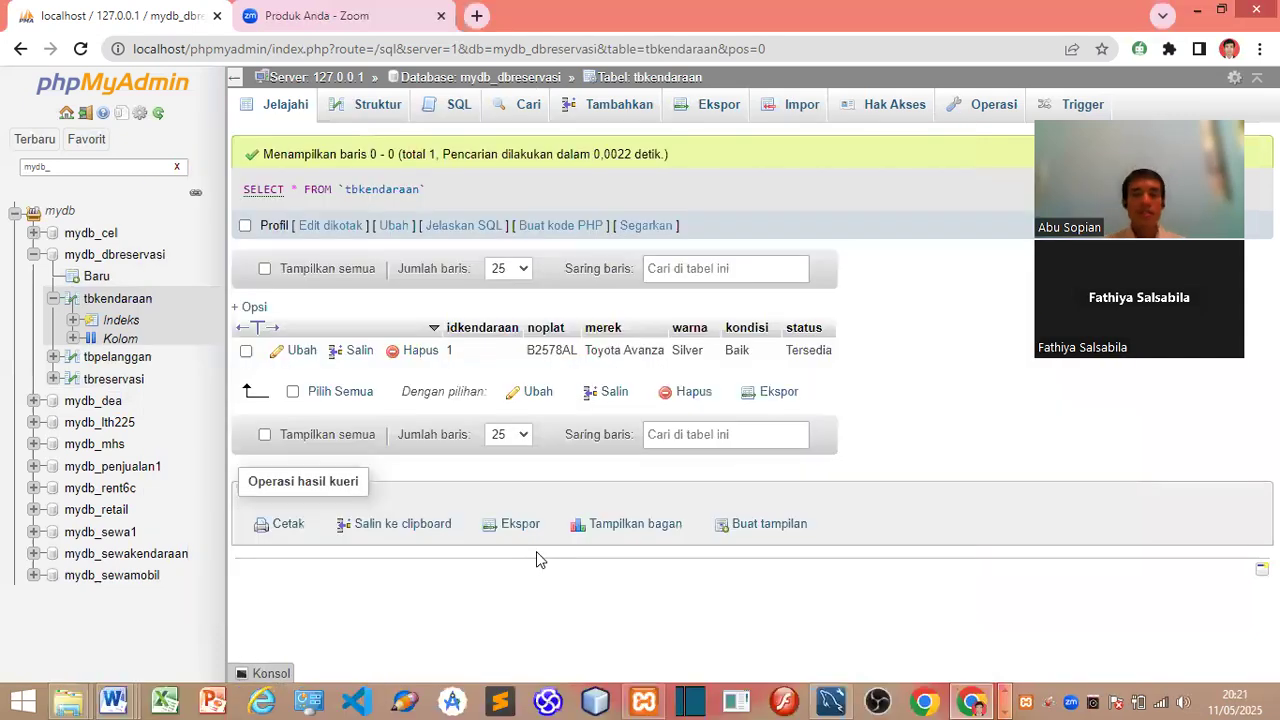
Step: Review the idkendaraan 1 Toyota Avanza row in Workbench's tbkendaraan result grid
key(alt+Tab)
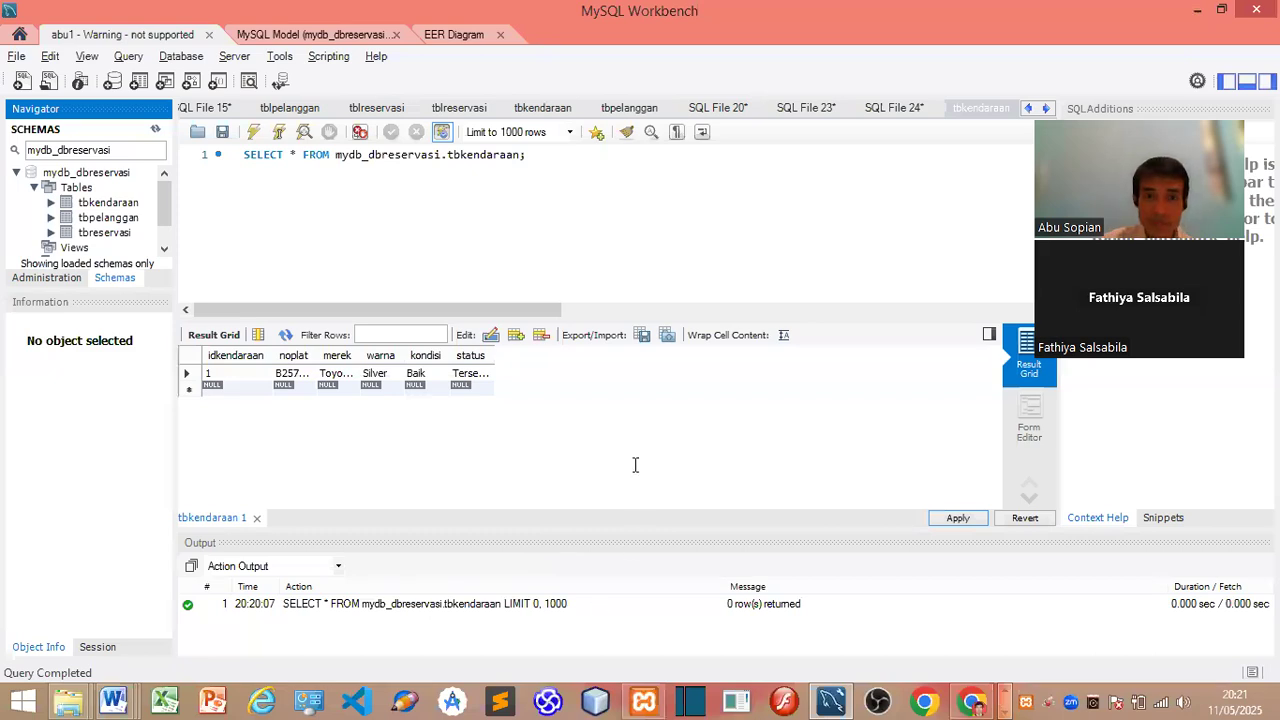
key(alt+Tab)
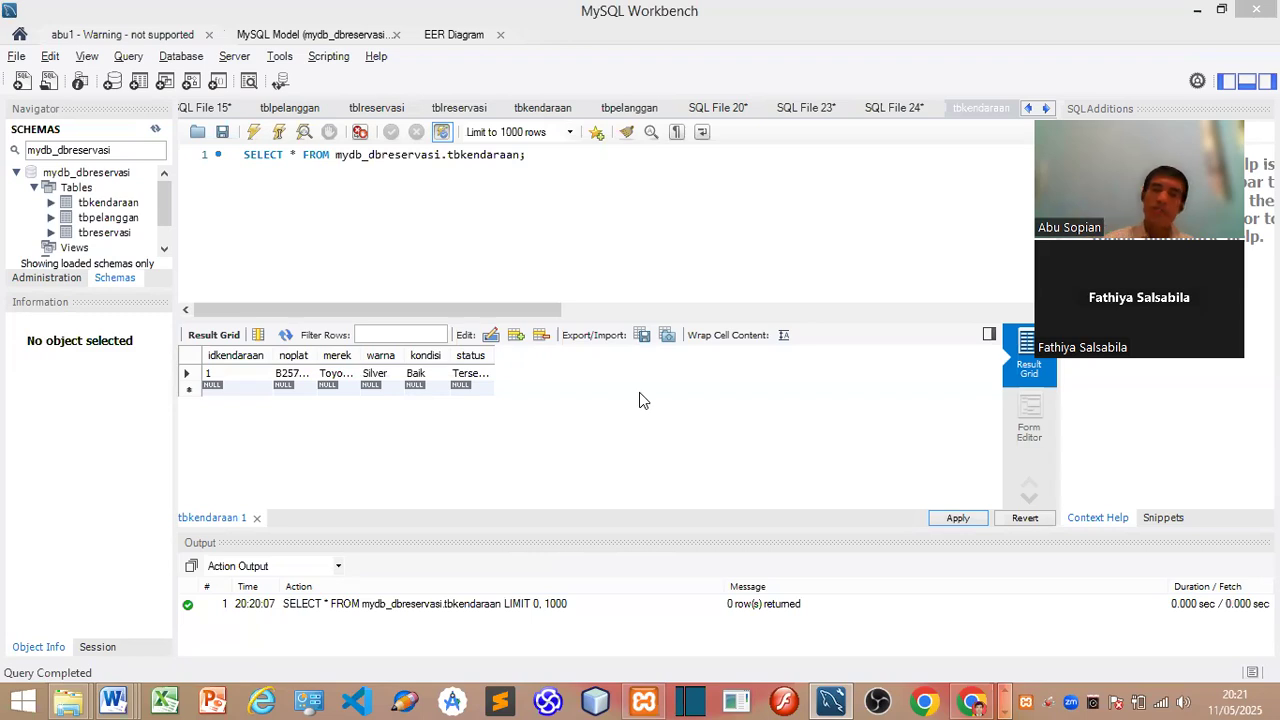
key(alt+Tab)
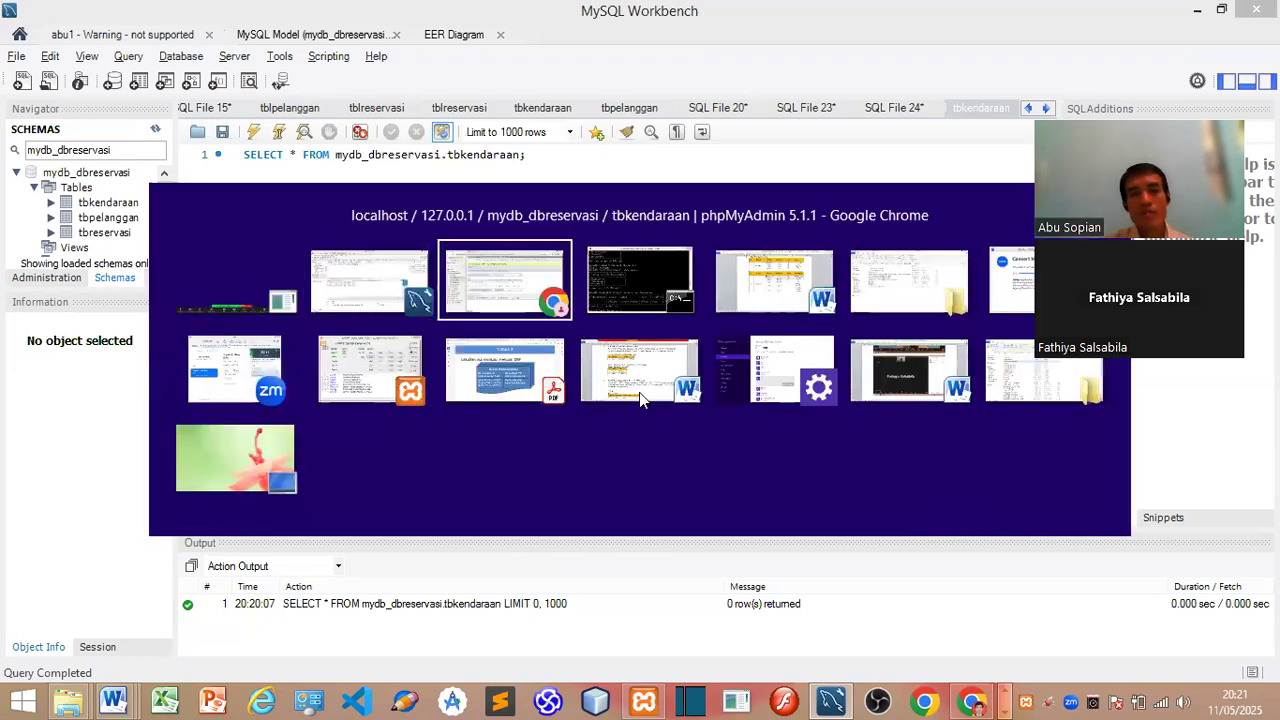